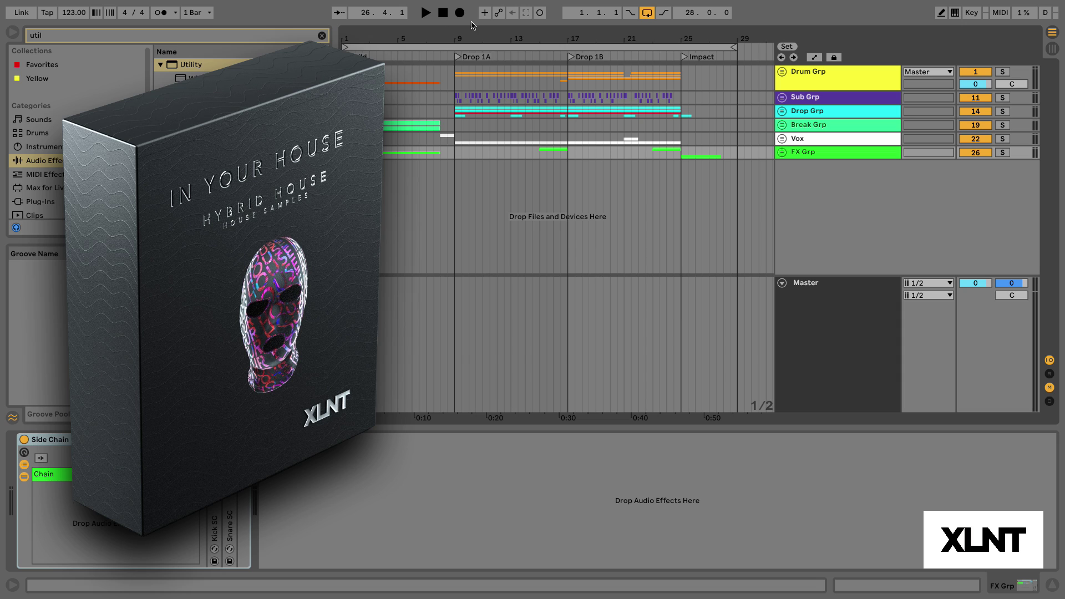
Unfold the Kick and Clap tracks in the Drop drum group to examine their MIDI patterns.
{"action": "left_click_drag", "start_coordinate": [445, 38], "coordinate": [467, 100]}
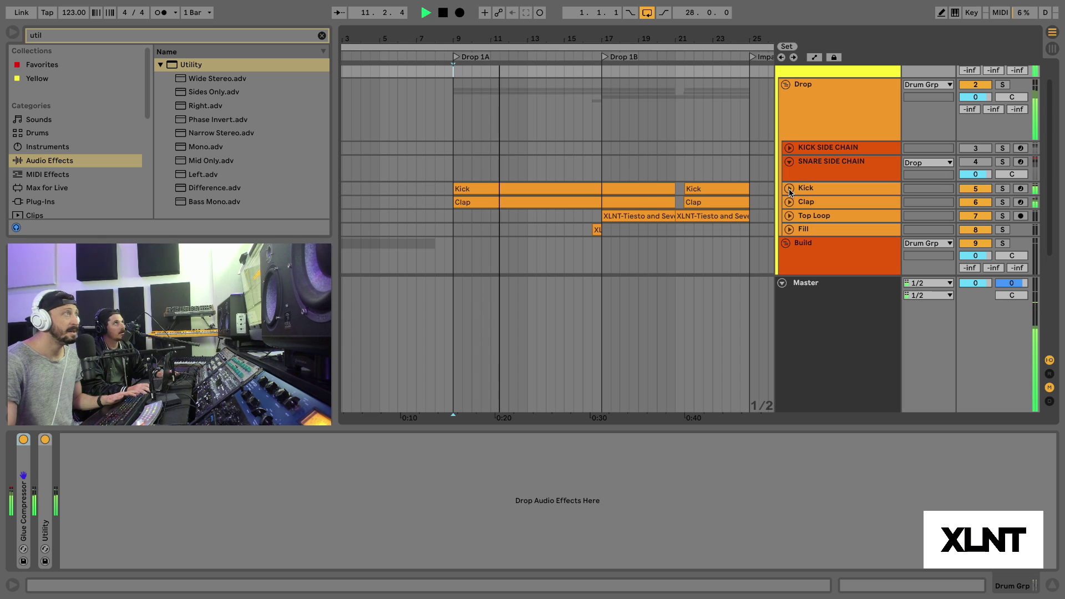
{"action": "left_click", "coordinate": [789, 188]}
{"action": "scroll", "coordinate": [789, 190], "scroll_direction": "down", "scroll_amount": 2}
{"action": "left_click", "coordinate": [789, 189]}
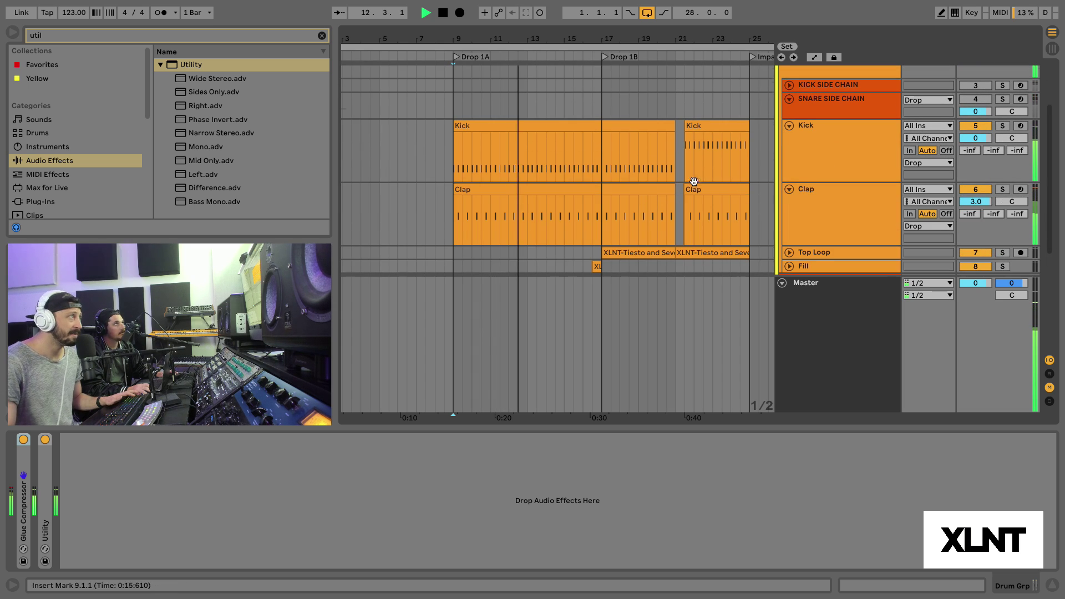
{"action": "scroll", "coordinate": [694, 180], "scroll_direction": "down", "scroll_amount": 2}
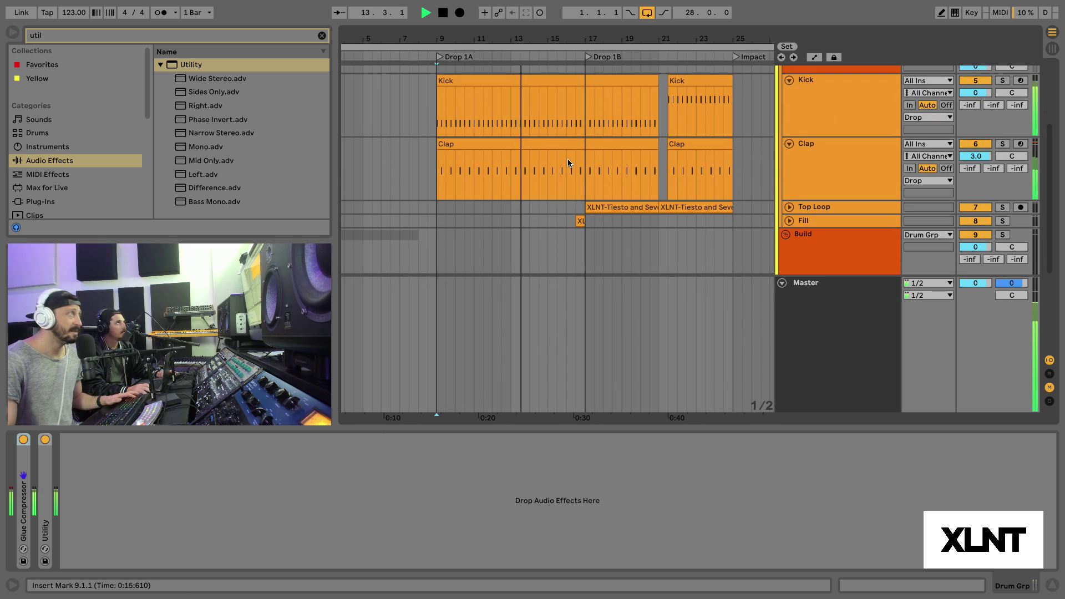
Play from the start of Drop 1B at bar 17 and unfold the Top Loop track to examine its audio.
{"action": "left_click", "coordinate": [586, 166]}
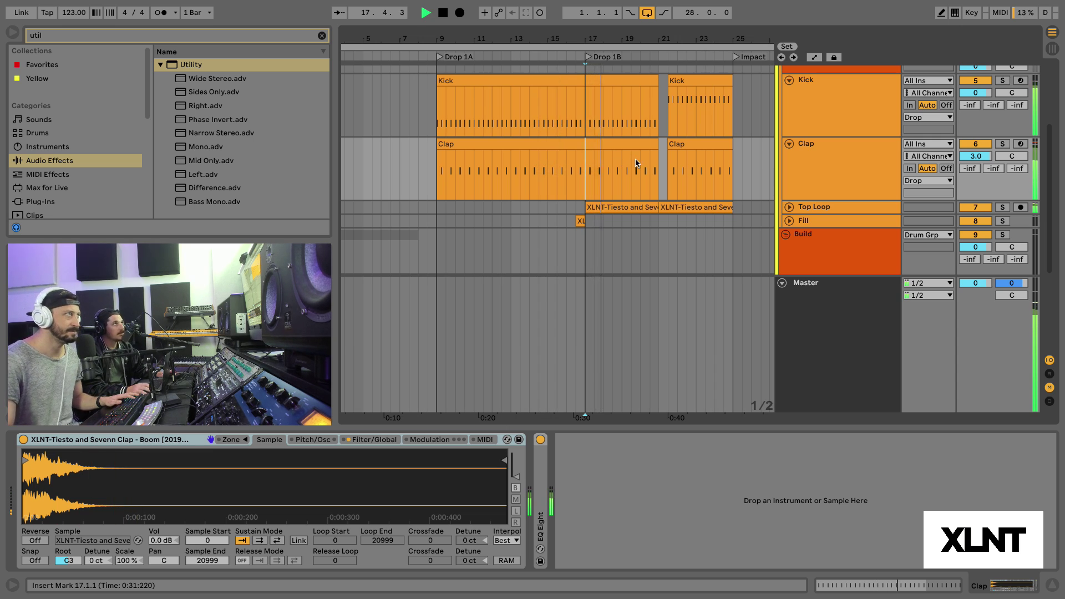
{"action": "left_click", "coordinate": [790, 207]}
{"action": "scroll", "coordinate": [690, 189], "scroll_direction": "down", "scroll_amount": 3}
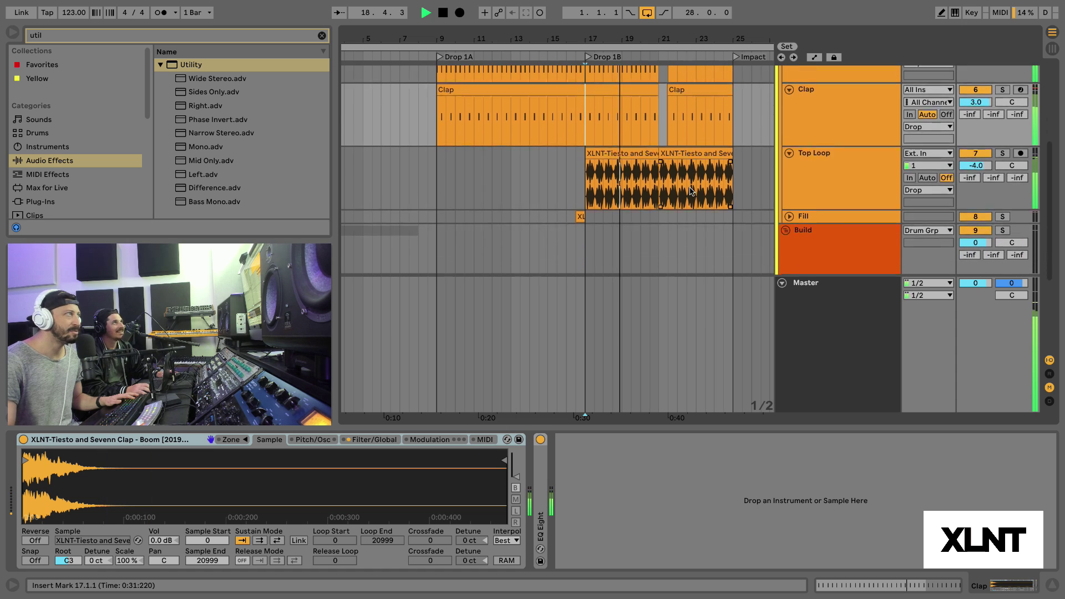
Select the Kick, Clap and Top Loop tracks together and fold them all.
{"action": "scroll", "coordinate": [690, 188], "scroll_direction": "up", "scroll_amount": 5}
{"action": "left_click", "coordinate": [855, 167]}
{"action": "scroll", "coordinate": [838, 194], "scroll_direction": "down", "scroll_amount": 2}
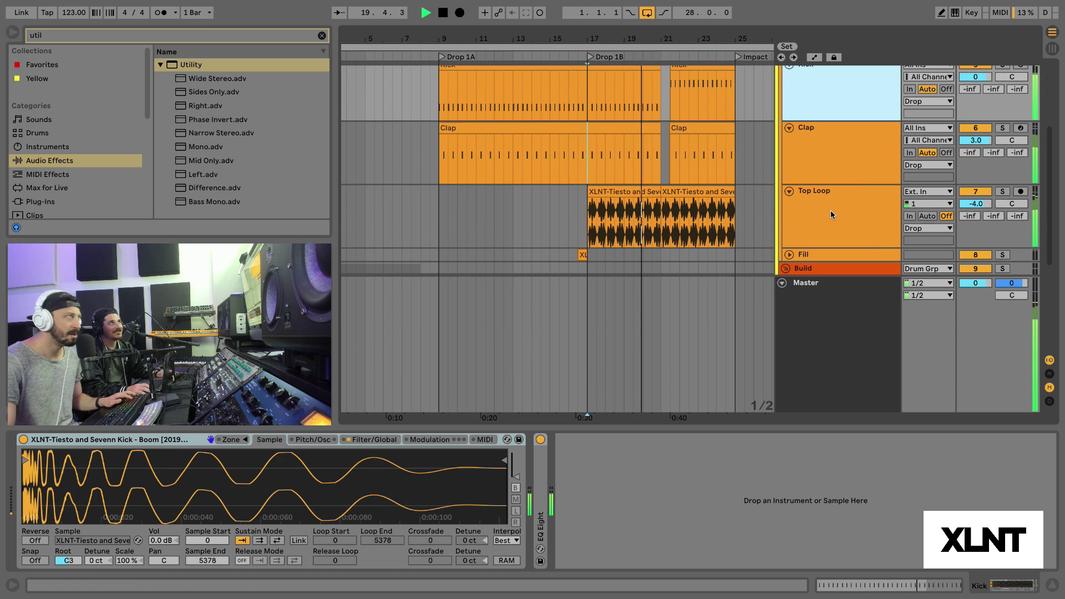
{"action": "left_click", "coordinate": [826, 215], "text": "shift"}
{"action": "scroll", "coordinate": [826, 215], "scroll_direction": "up", "scroll_amount": 2}
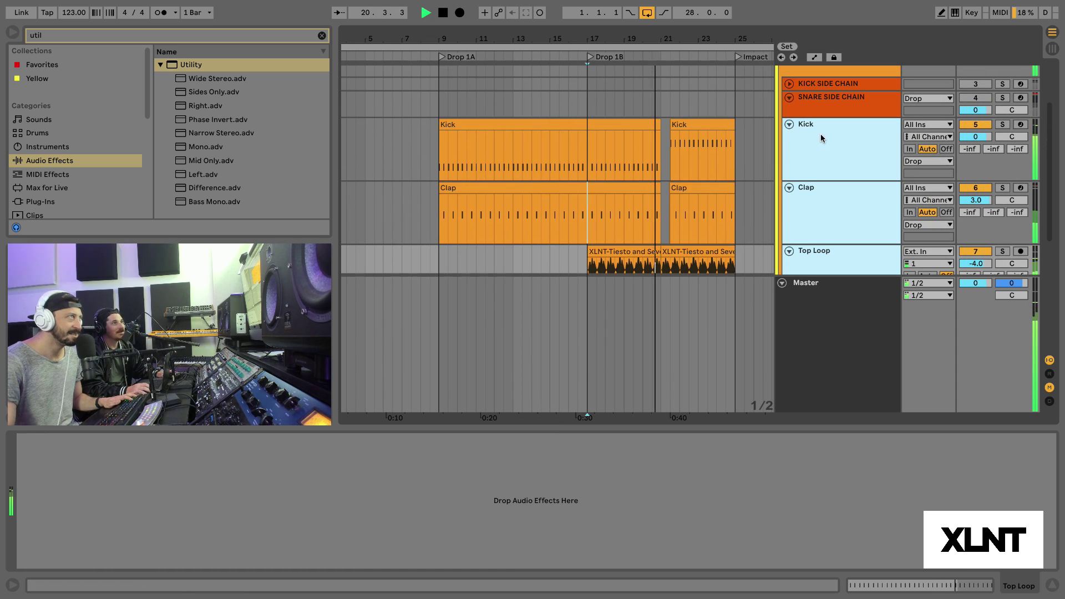
{"action": "left_click", "coordinate": [789, 125]}
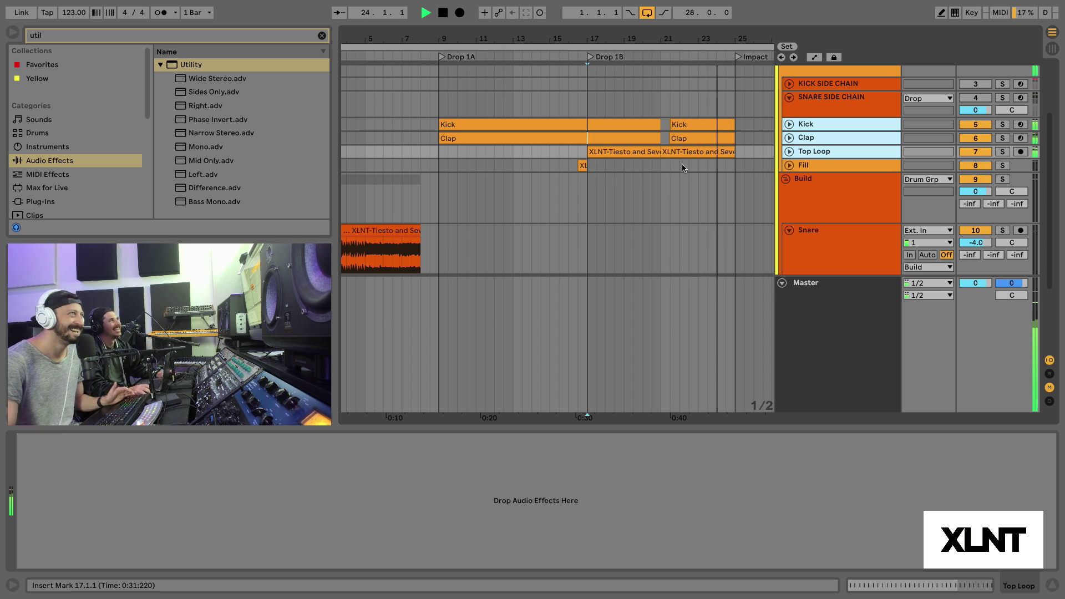
Stop playback and fold the Drop subgroup inside the Drum Grp.
{"action": "scroll", "coordinate": [683, 168], "scroll_direction": "left", "scroll_amount": 2}
{"action": "key", "text": "space"}
{"action": "left_click", "coordinate": [647, 165]}
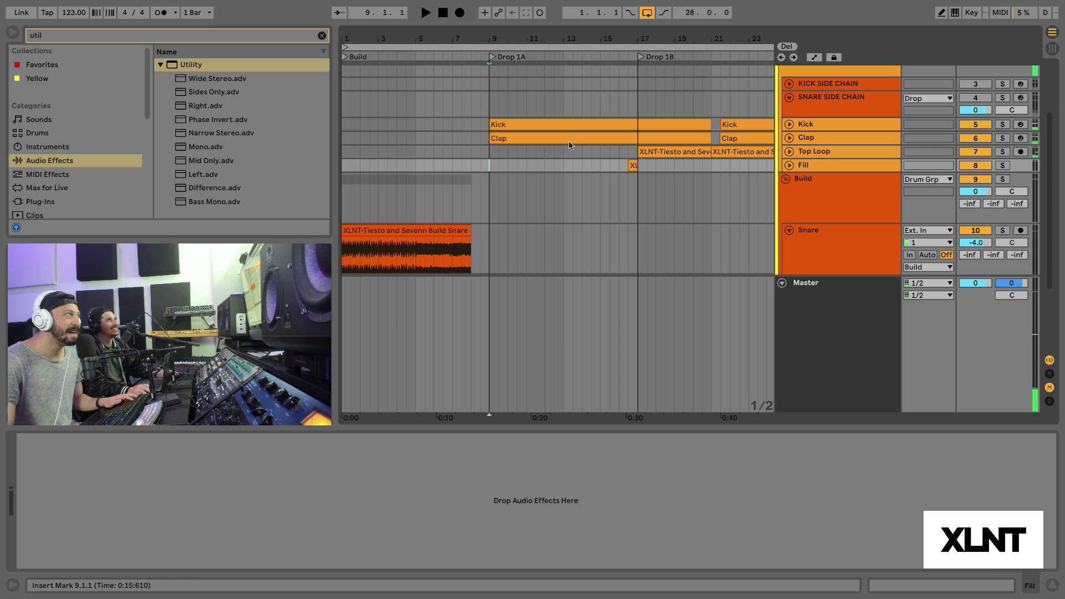
{"action": "scroll", "coordinate": [753, 169], "scroll_direction": "up", "scroll_amount": 1}
{"action": "scroll", "coordinate": [753, 168], "scroll_direction": "up", "scroll_amount": 4}
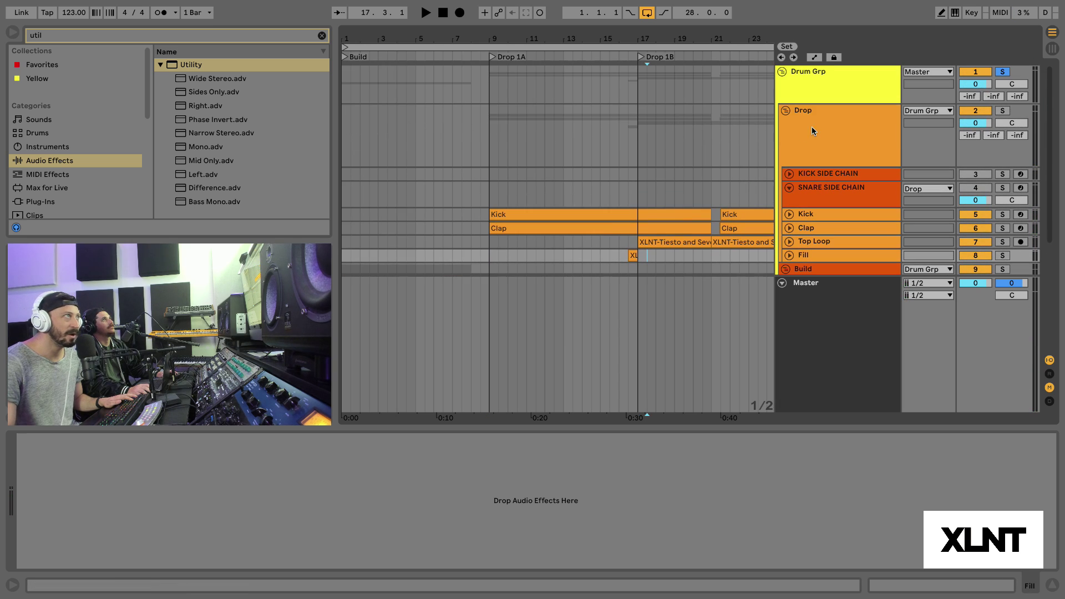
{"action": "left_click", "coordinate": [784, 111]}
{"action": "scroll", "coordinate": [747, 167], "scroll_direction": "down", "scroll_amount": 3}
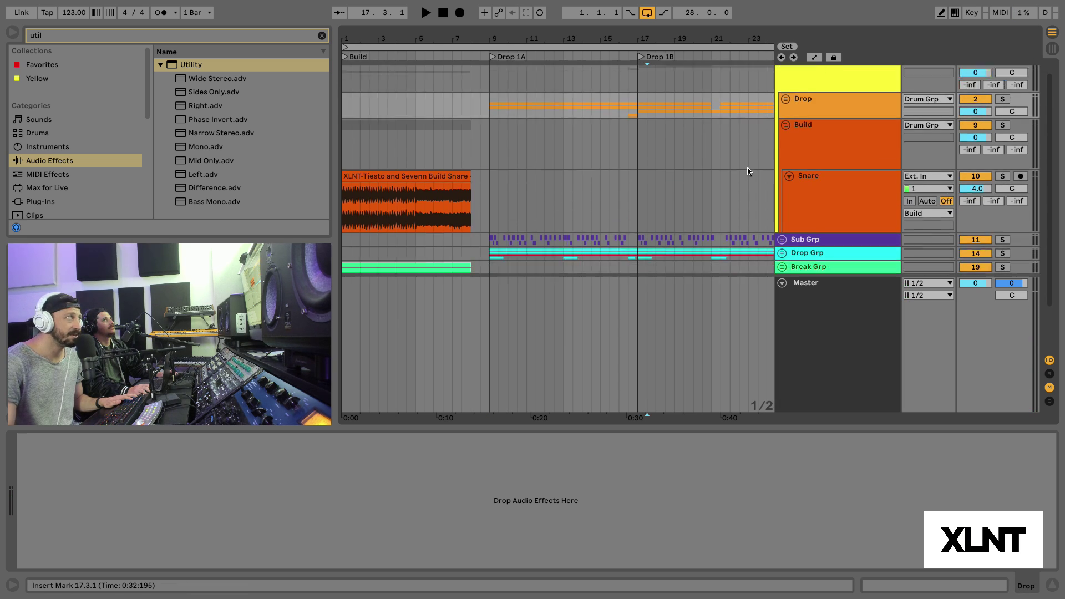
Unfold and solo the Sub Grp, play it from bar 17, and examine the Sub - Audio and Sub - Pluck Bass clips.
{"action": "scroll", "coordinate": [747, 168], "scroll_direction": "right", "scroll_amount": 1}
{"action": "scroll", "coordinate": [772, 211], "scroll_direction": "up", "scroll_amount": 1}
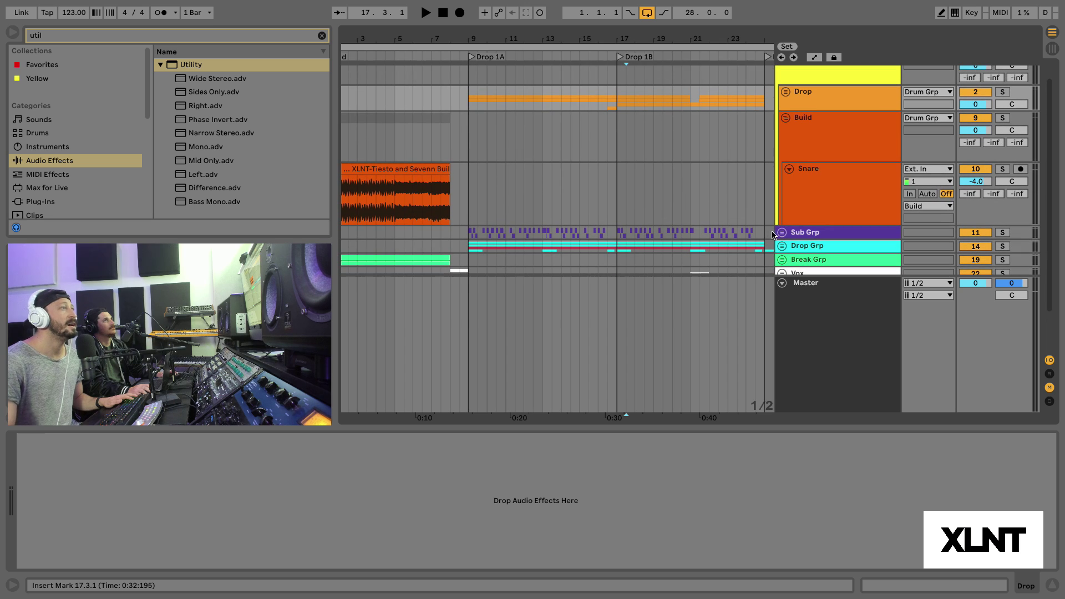
{"action": "left_click", "coordinate": [783, 233]}
{"action": "left_click", "coordinate": [880, 237]}
{"action": "key", "text": "space"}
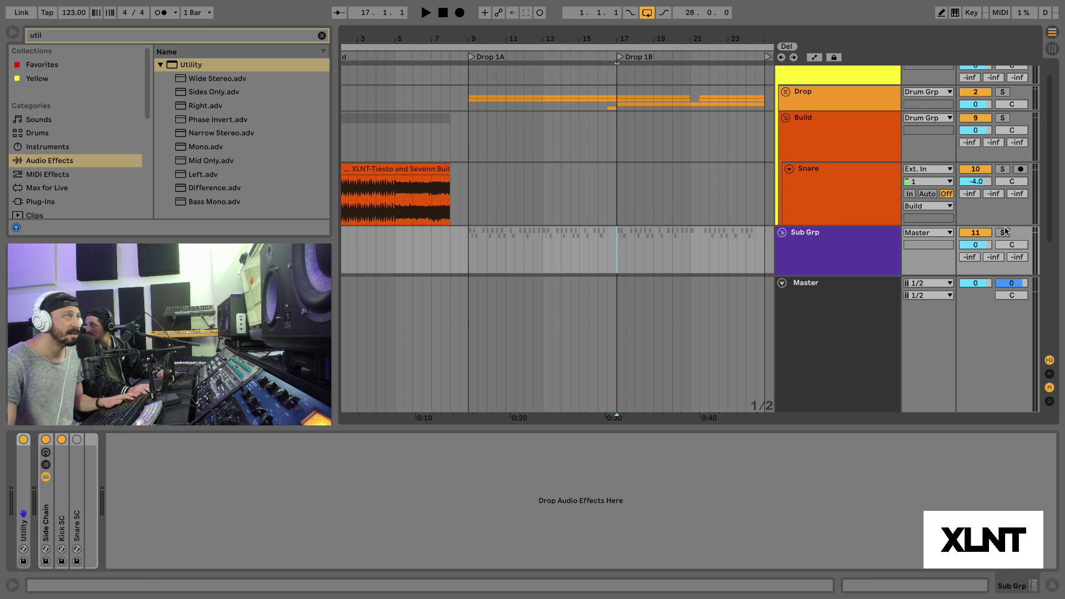
{"action": "left_click", "coordinate": [1003, 233]}
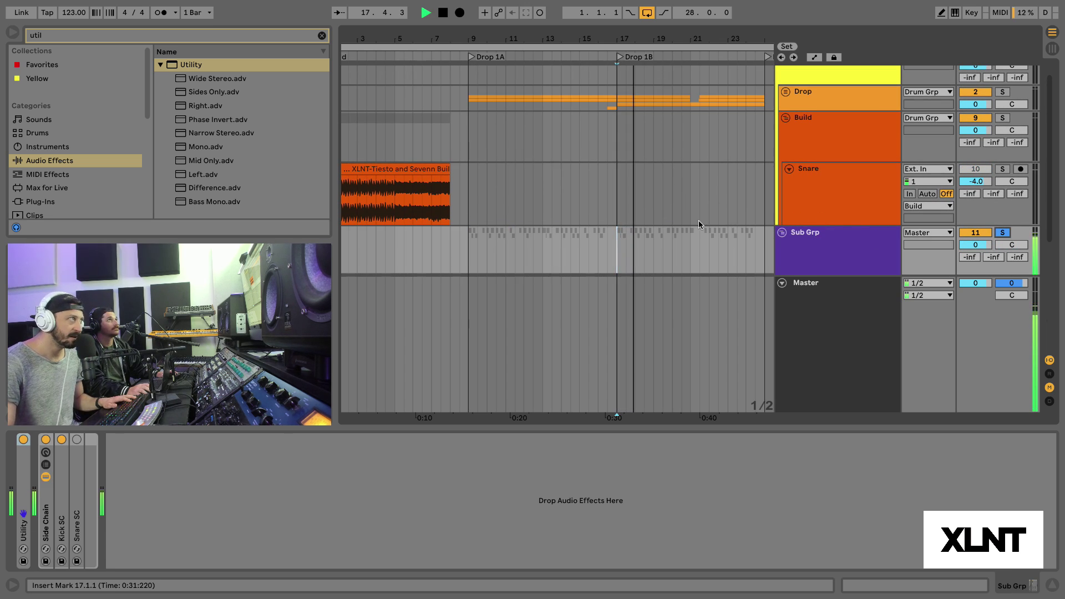
{"action": "scroll", "coordinate": [699, 221], "scroll_direction": "down", "scroll_amount": 3}
{"action": "scroll", "coordinate": [691, 221], "scroll_direction": "down", "scroll_amount": 2}
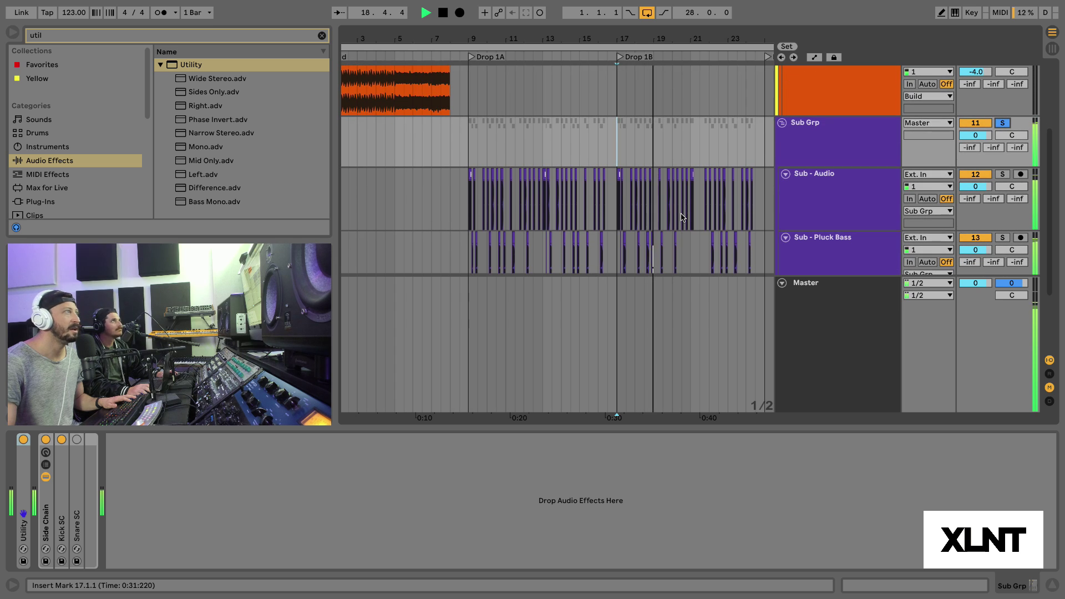
{"action": "scroll", "coordinate": [681, 218], "scroll_direction": "left", "scroll_amount": 1}
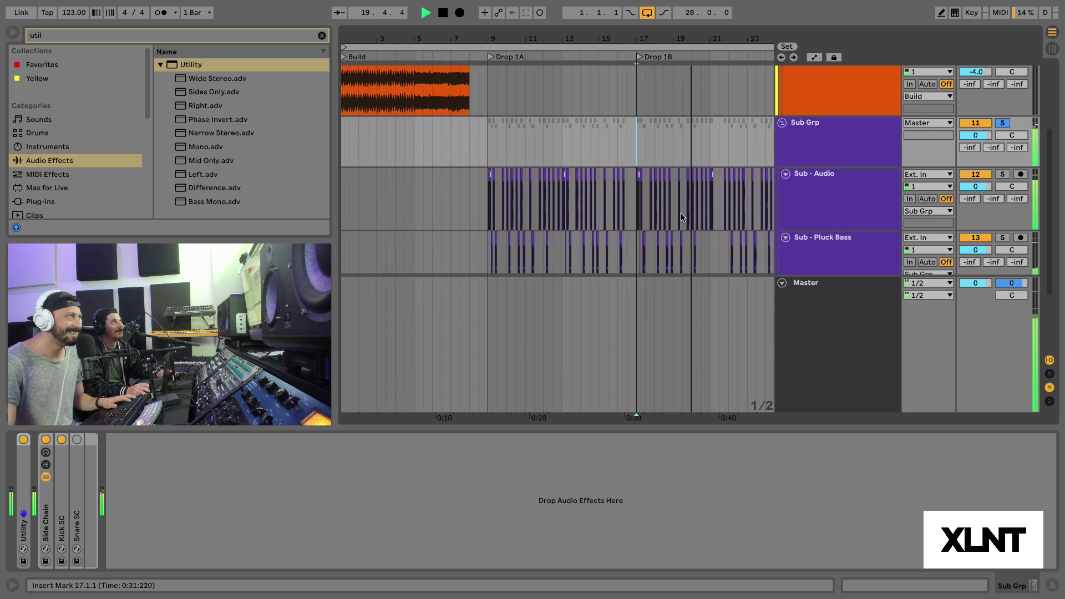
{"action": "scroll", "coordinate": [682, 217], "scroll_direction": "right", "scroll_amount": 1}
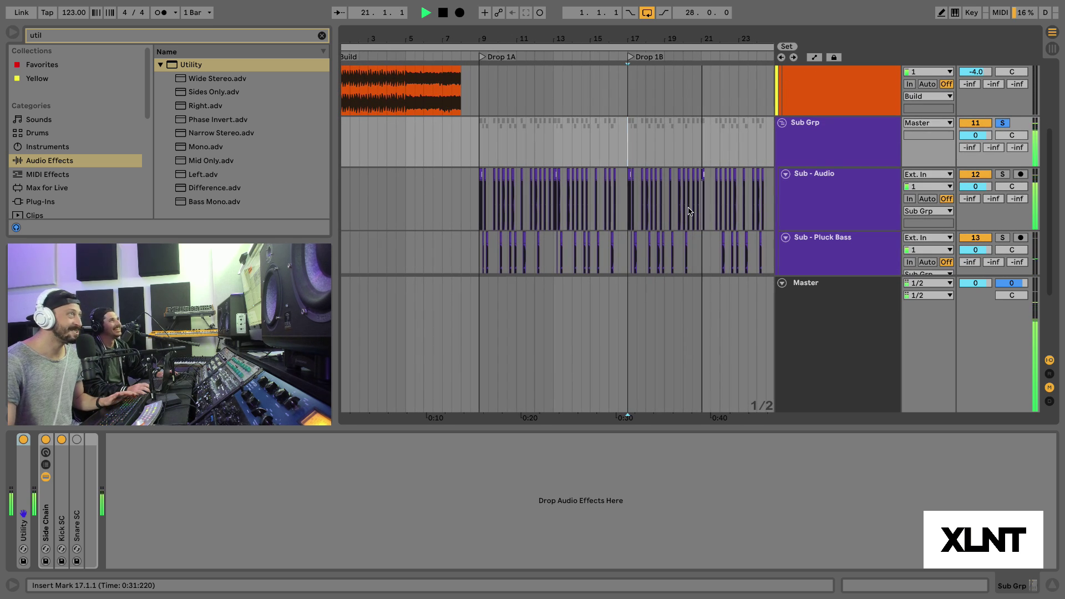
{"action": "scroll", "coordinate": [691, 205], "scroll_direction": "up", "scroll_amount": 1}
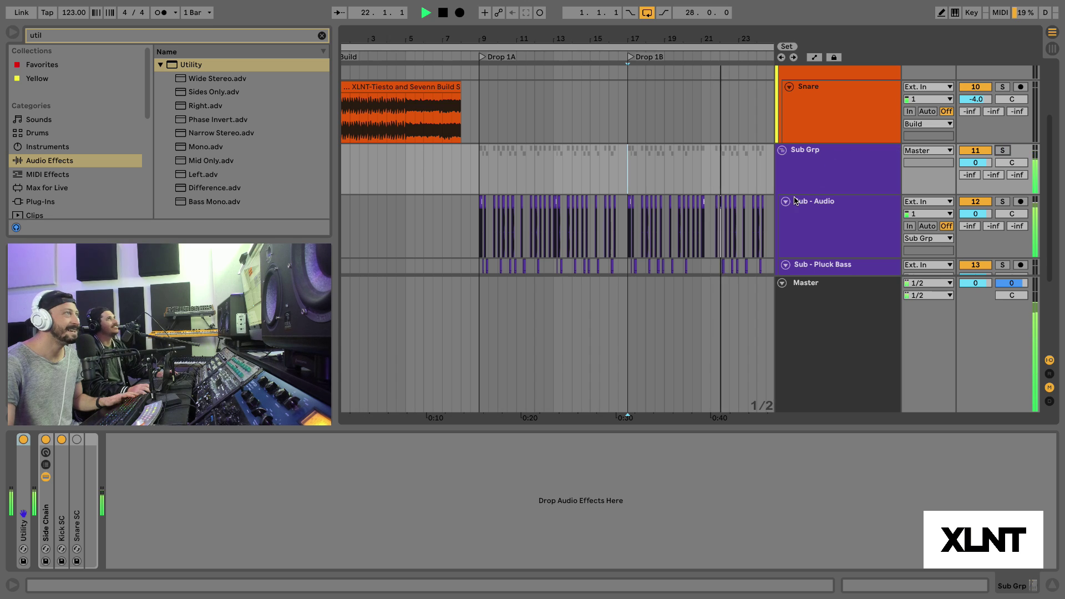
Stop playback and fold the Sub Grp and the Drum Grp.
{"action": "left_click", "coordinate": [782, 150]}
{"action": "key", "text": "space"}
{"action": "left_click", "coordinate": [786, 110]}
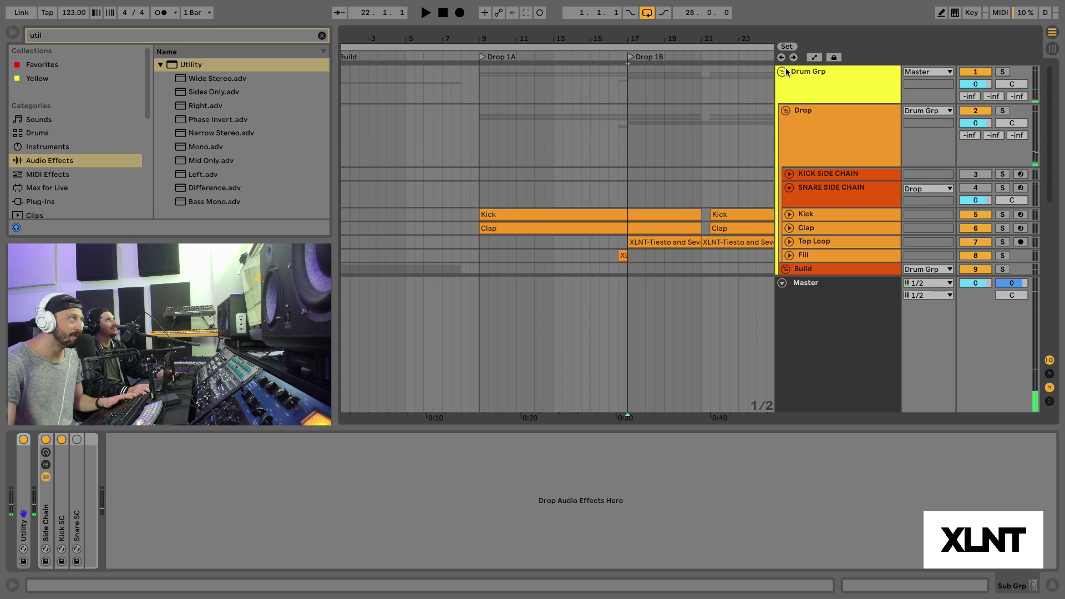
{"action": "left_click", "coordinate": [782, 72]}
{"action": "left_click", "coordinate": [782, 98]}
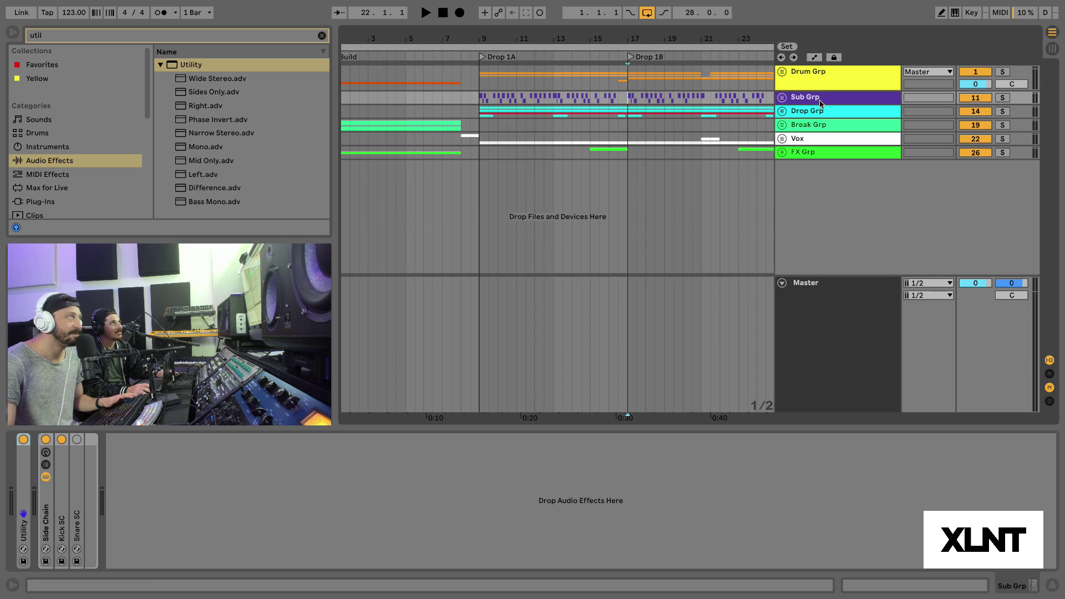
Unfold the Drop Grp and open the Serum instrument of the cyan BS 02 track.
{"action": "left_click", "coordinate": [783, 111]}
{"action": "scroll", "coordinate": [589, 164], "scroll_direction": "down", "scroll_amount": 3}
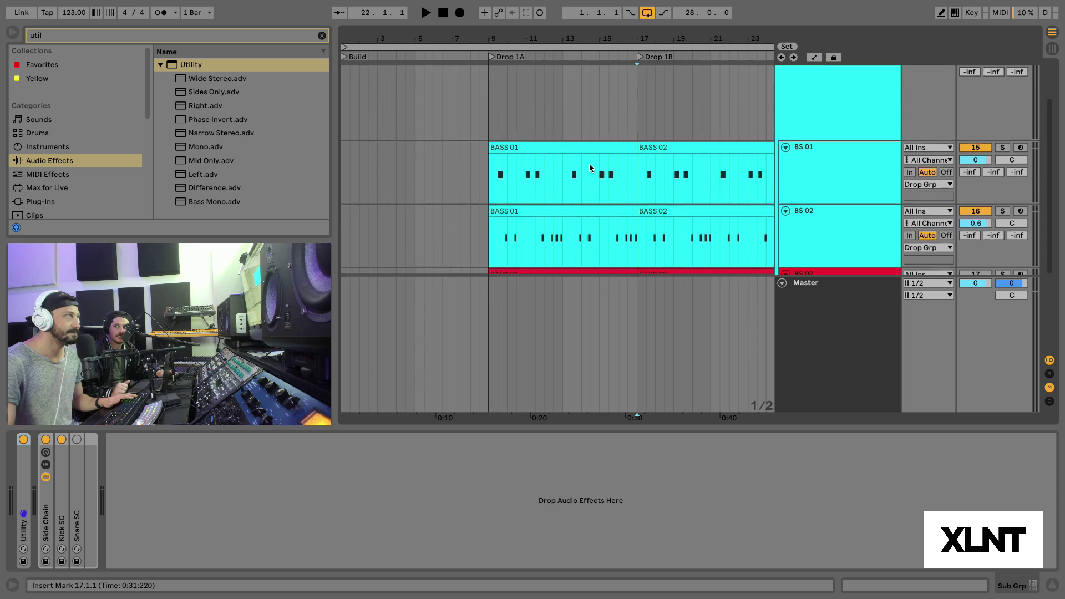
{"action": "left_click", "coordinate": [520, 222]}
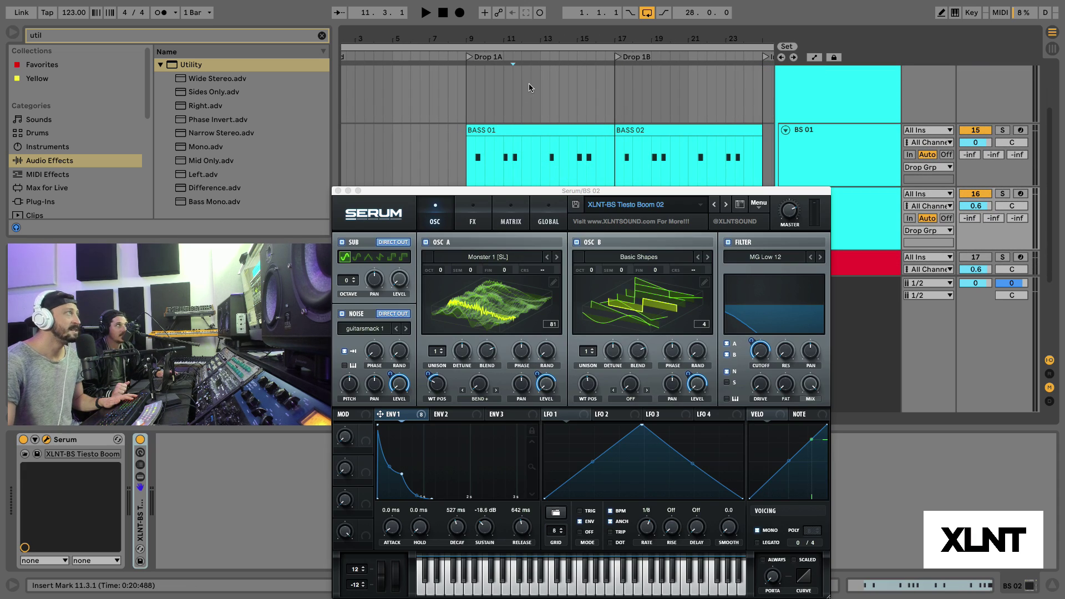
Listen to the soloed cyan BS 02 track from 11.4.1 with its Serum patch in view, stop playback and close the Serum window.
{"action": "left_click_drag", "start_coordinate": [514, 44], "coordinate": [742, 105]}
{"action": "left_click", "coordinate": [522, 224]}
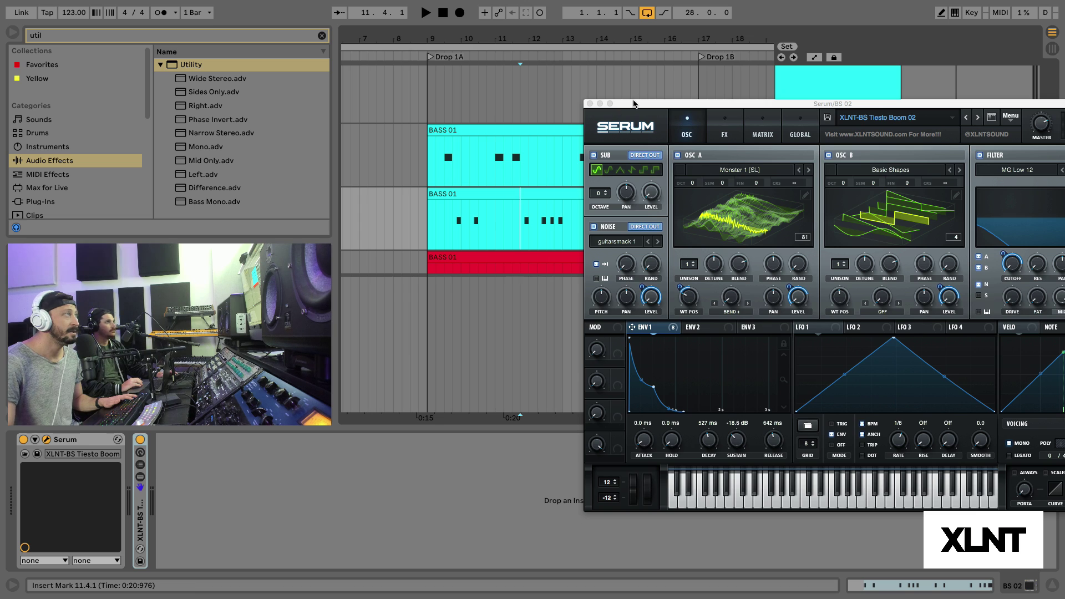
{"action": "left_click_drag", "start_coordinate": [633, 103], "coordinate": [324, 159]}
{"action": "key", "text": "space"}
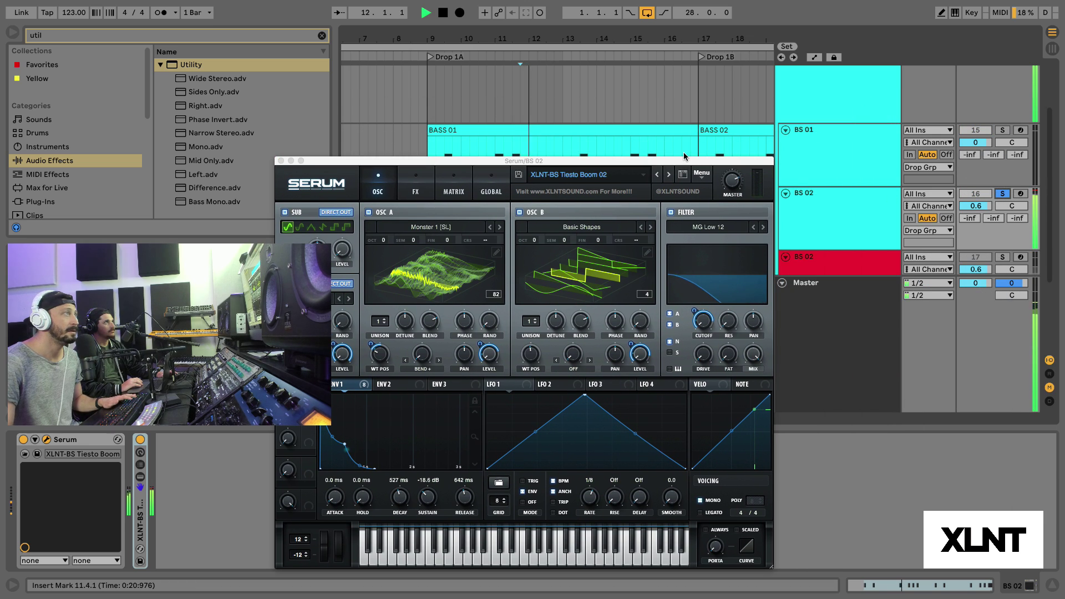
{"action": "left_click_drag", "start_coordinate": [681, 160], "coordinate": [868, 122]}
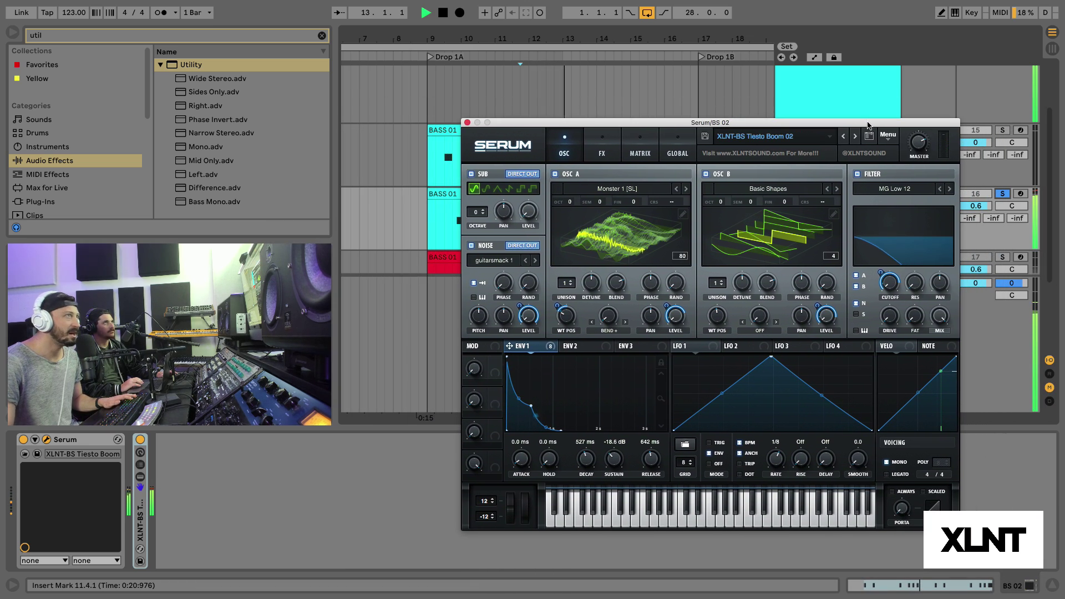
{"action": "left_click_drag", "start_coordinate": [761, 127], "coordinate": [782, 62]}
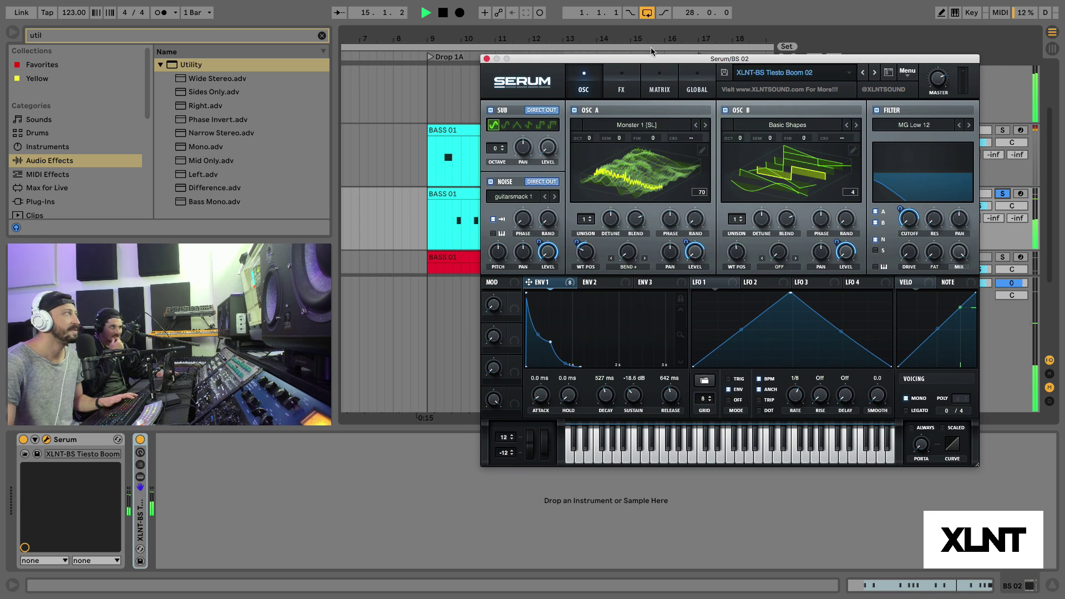
{"action": "key", "text": "space"}
{"action": "left_click", "coordinate": [486, 58]}
Open the initialized Serum on the red BS 02 track and move its window clear of the device chain.
{"action": "scroll", "coordinate": [855, 211], "scroll_direction": "down", "scroll_amount": 4}
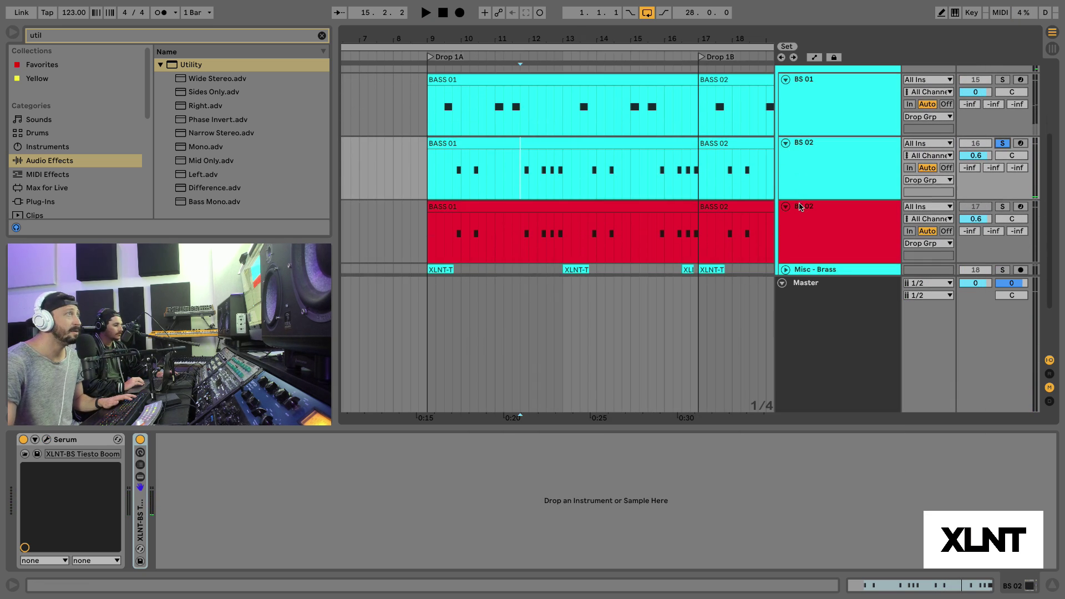
{"action": "left_click", "coordinate": [854, 211]}
{"action": "double_click", "coordinate": [855, 208]}
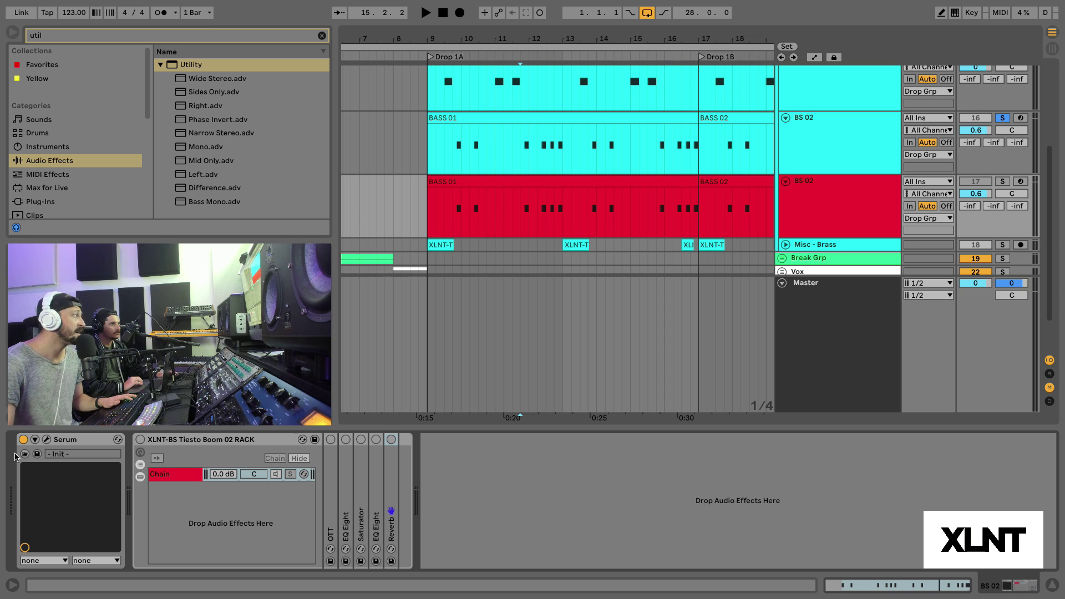
{"action": "left_click", "coordinate": [47, 440]}
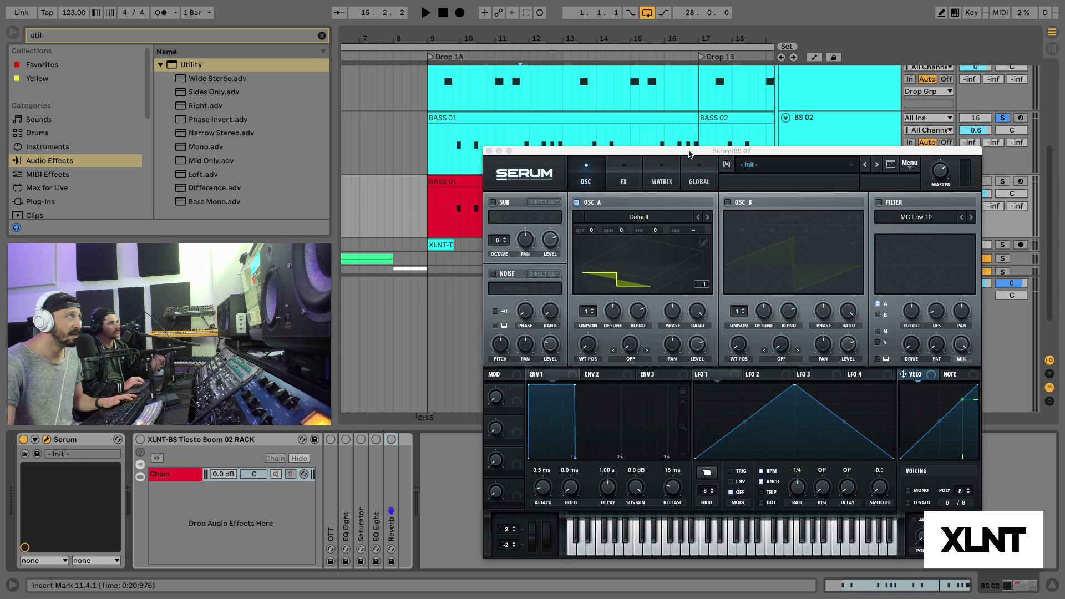
{"action": "left_click_drag", "start_coordinate": [677, 154], "coordinate": [664, 63]}
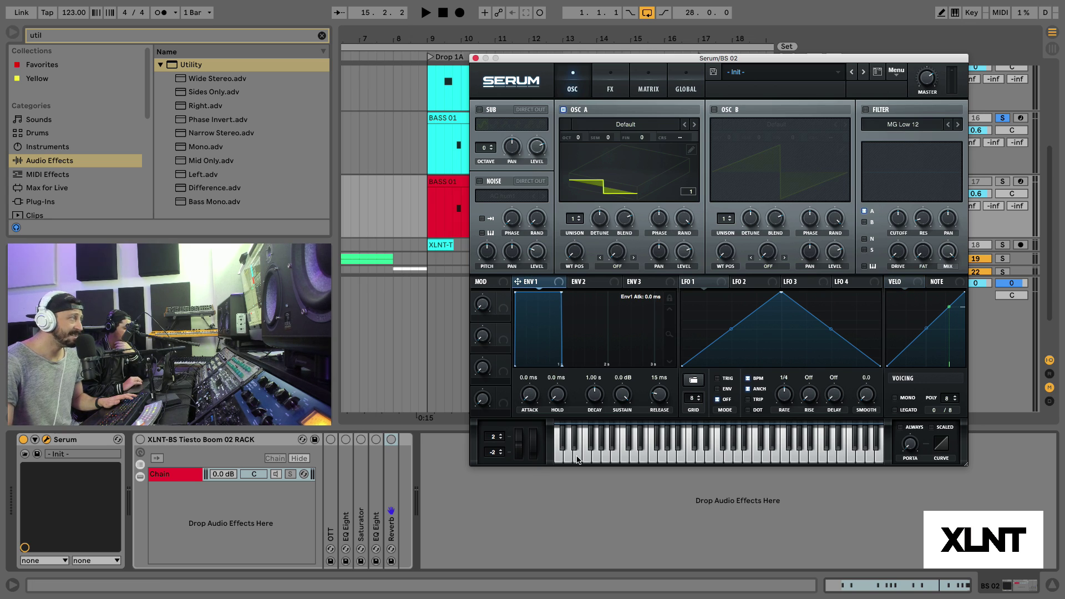
Set Env 1 to a decay of 527 ms, a sustain of -18.6 dB and a release of 642 ms.
{"action": "double_click", "coordinate": [593, 379]}
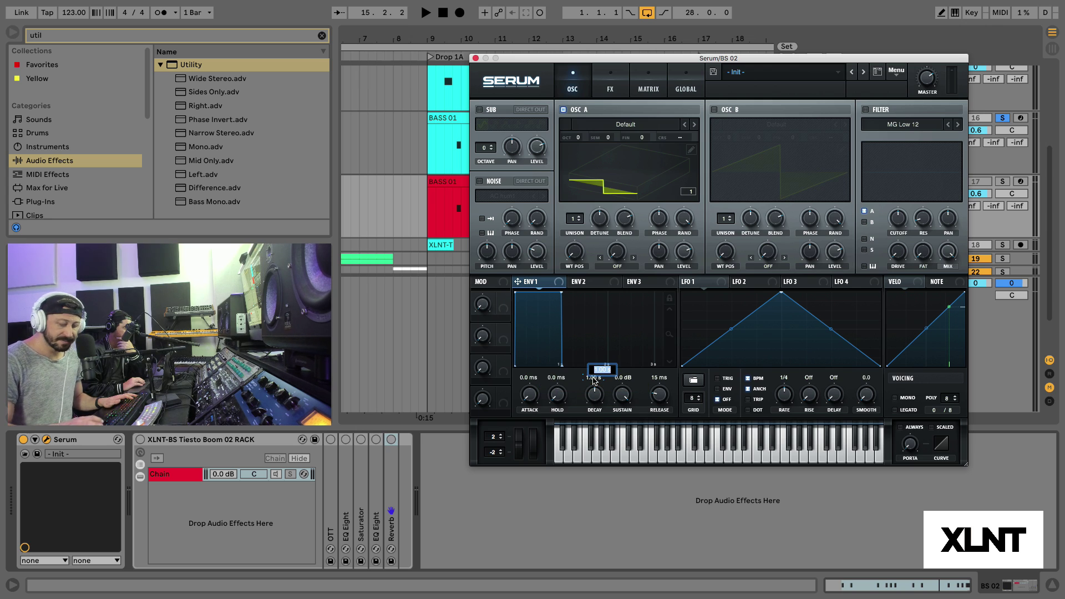
{"action": "key", "text": "Return"}
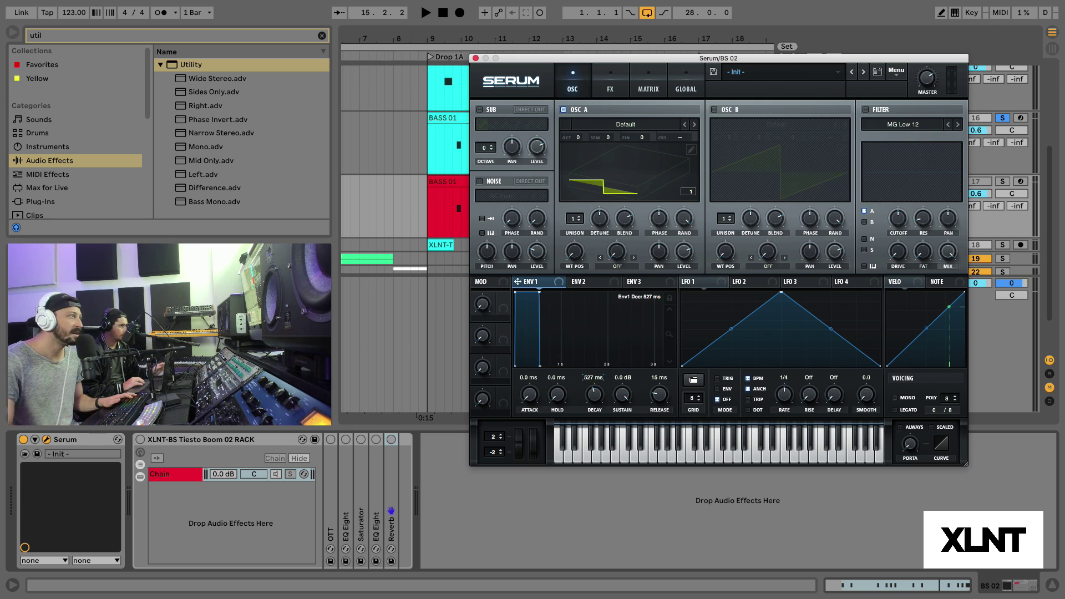
{"action": "double_click", "coordinate": [623, 380]}
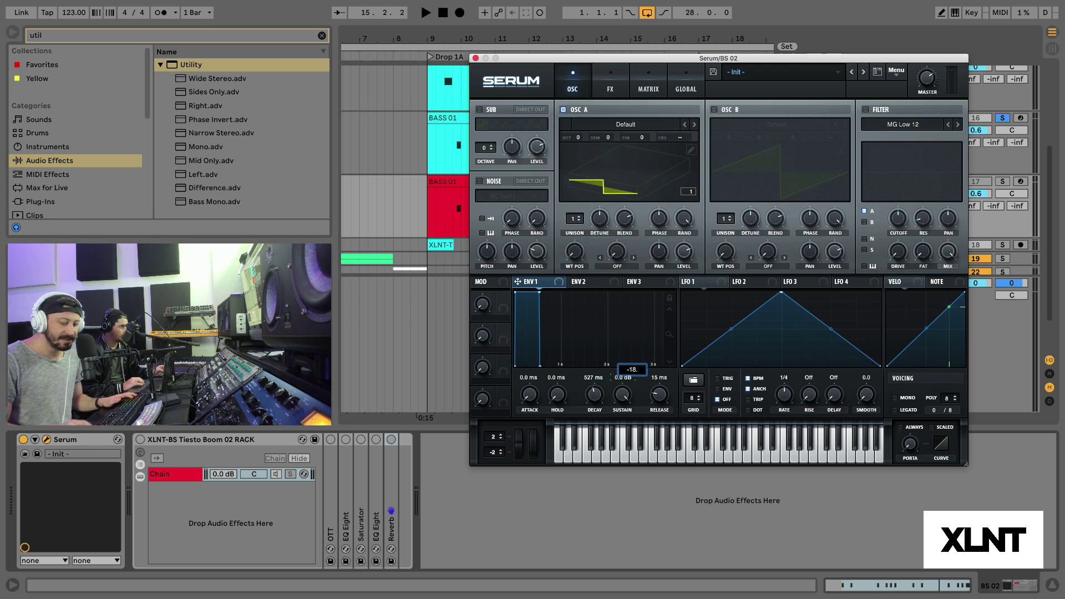
{"action": "key", "text": "Return"}
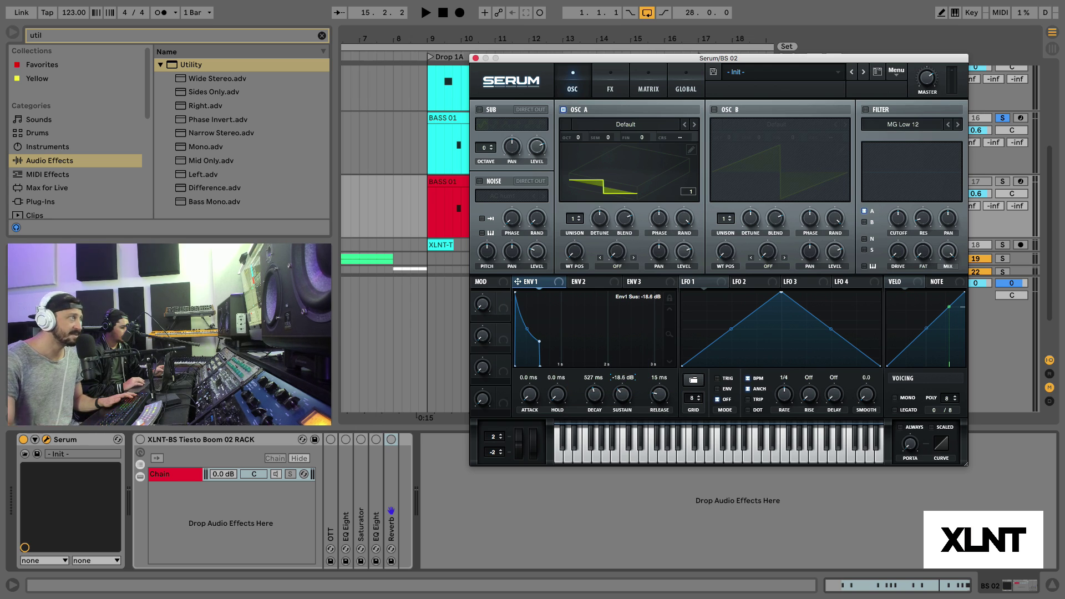
{"action": "double_click", "coordinate": [656, 381]}
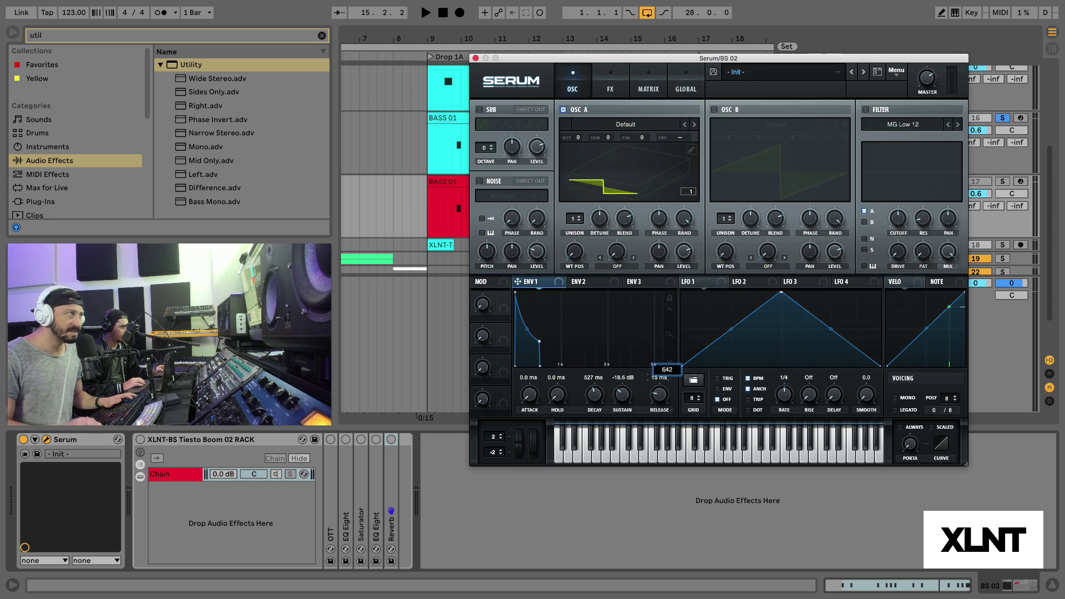
{"action": "key", "text": "Return"}
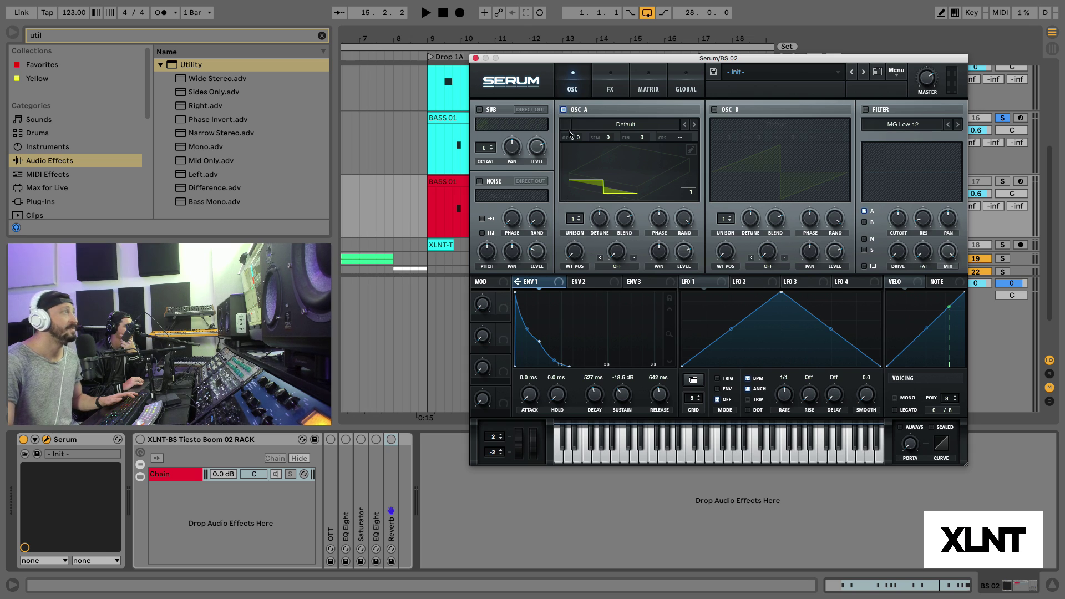
Load the Spectral wavetable Monster 1 [SL] into Osc A and set its wavetable position to 70.
{"action": "left_click", "coordinate": [626, 125]}
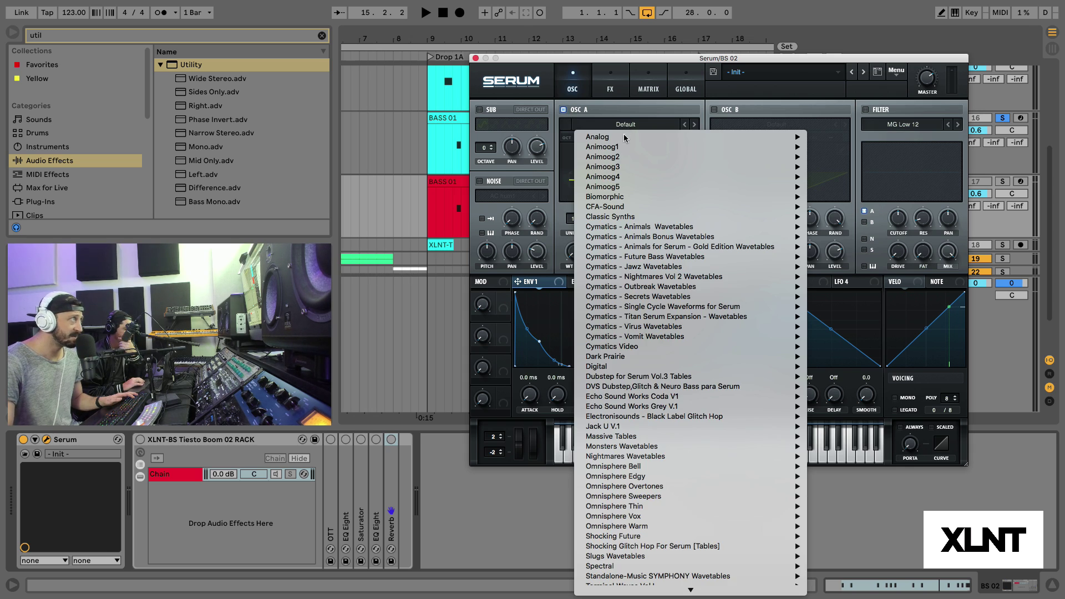
{"action": "scroll", "coordinate": [684, 381], "scroll_direction": "down", "scroll_amount": 2}
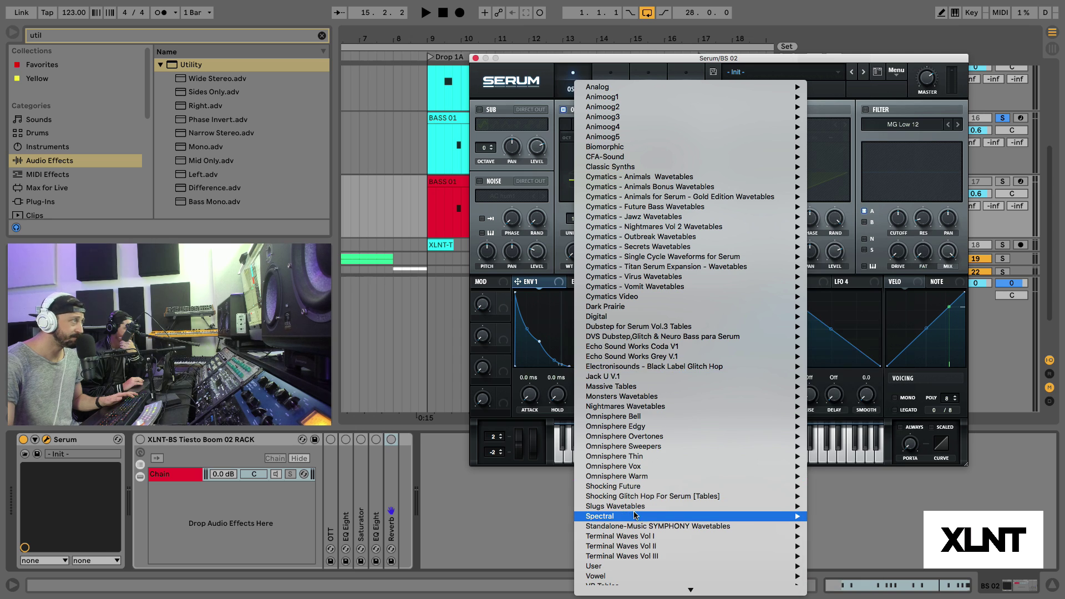
{"action": "mouse_move", "coordinate": [803, 521]}
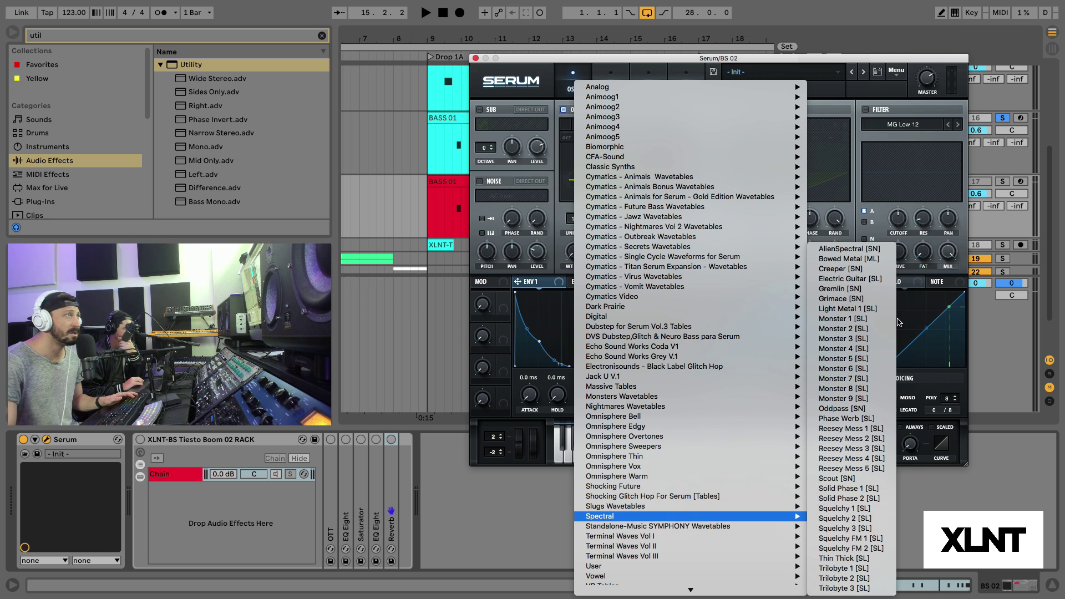
{"action": "left_click", "coordinate": [842, 319]}
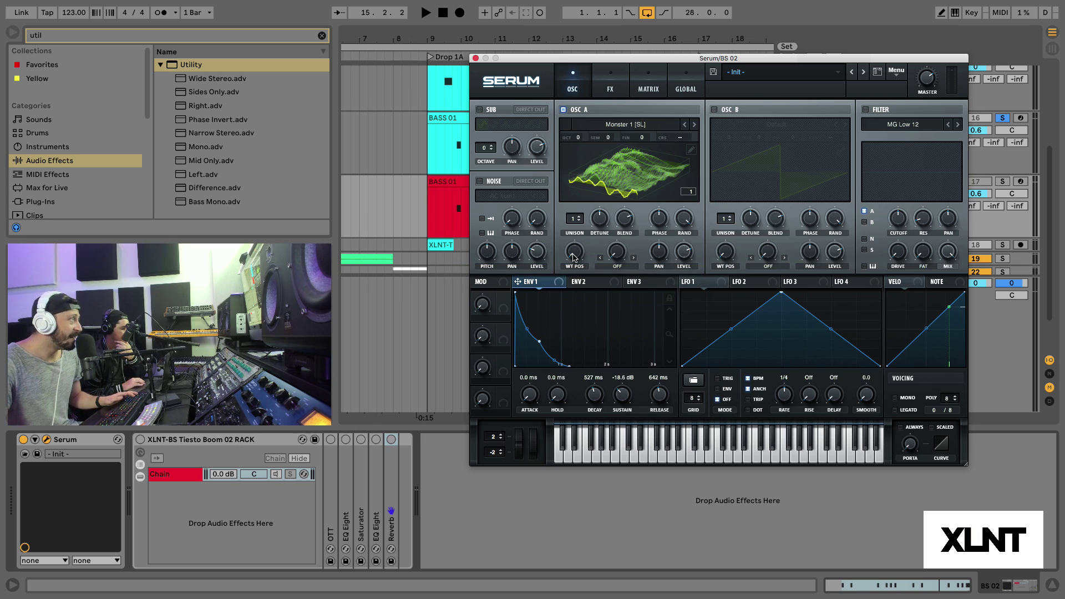
{"action": "left_click_drag", "start_coordinate": [574, 257], "coordinate": [575, 220]}
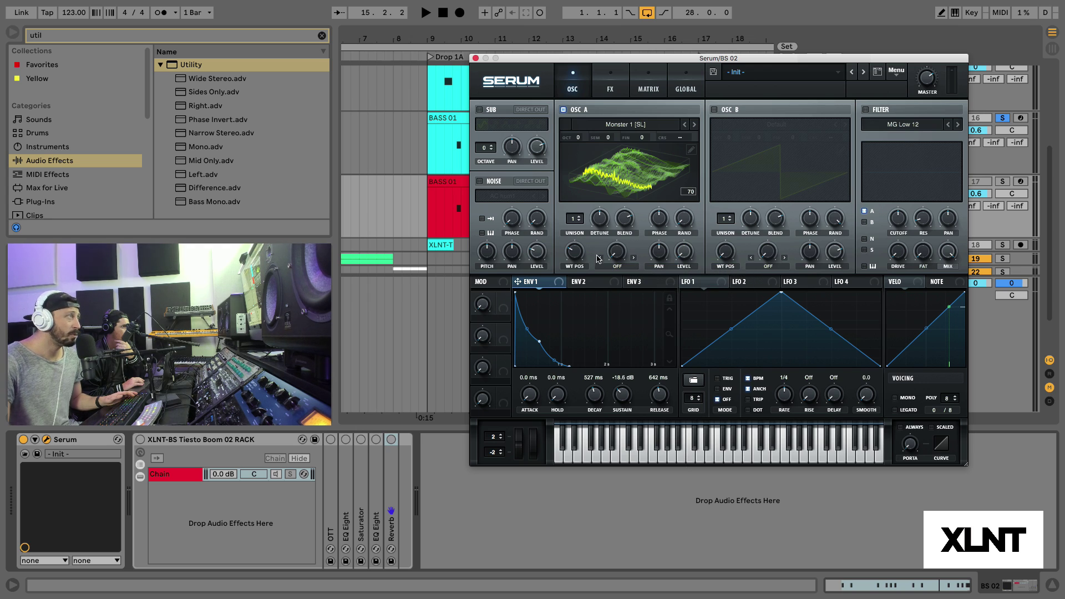
Set Osc A's warp mode to Bend + and assign Env 1 to Osc A's level.
{"action": "left_click", "coordinate": [614, 269]}
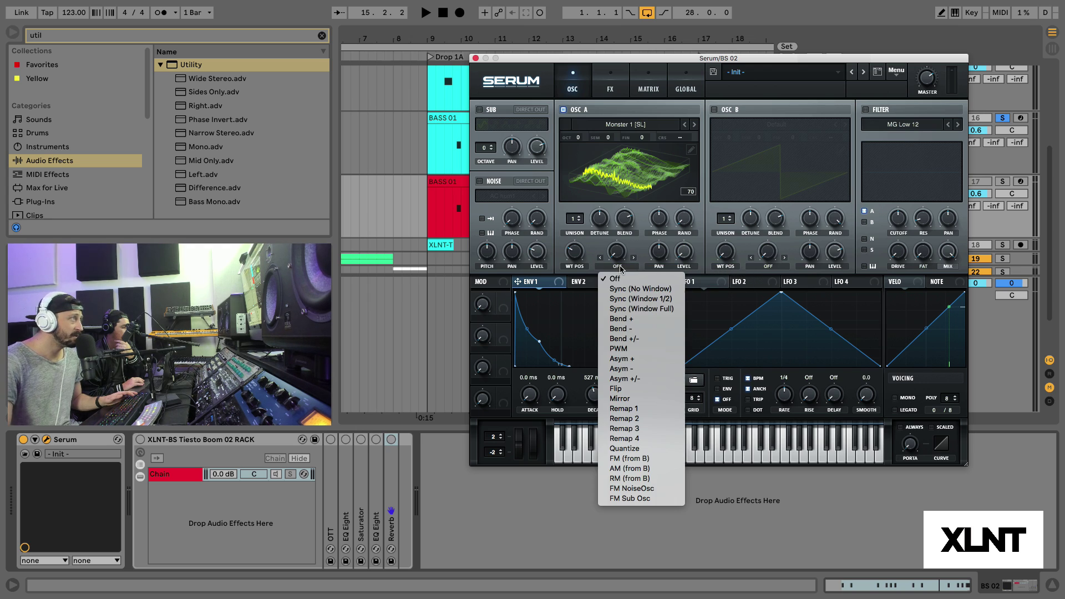
{"action": "left_click", "coordinate": [645, 320]}
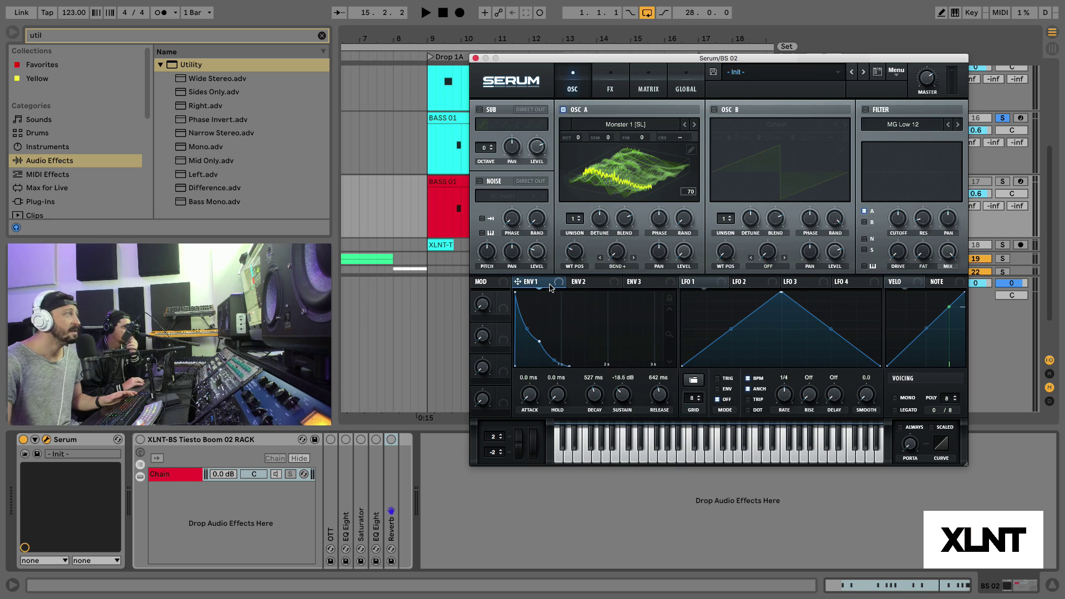
{"action": "left_click_drag", "start_coordinate": [558, 283], "coordinate": [684, 252]}
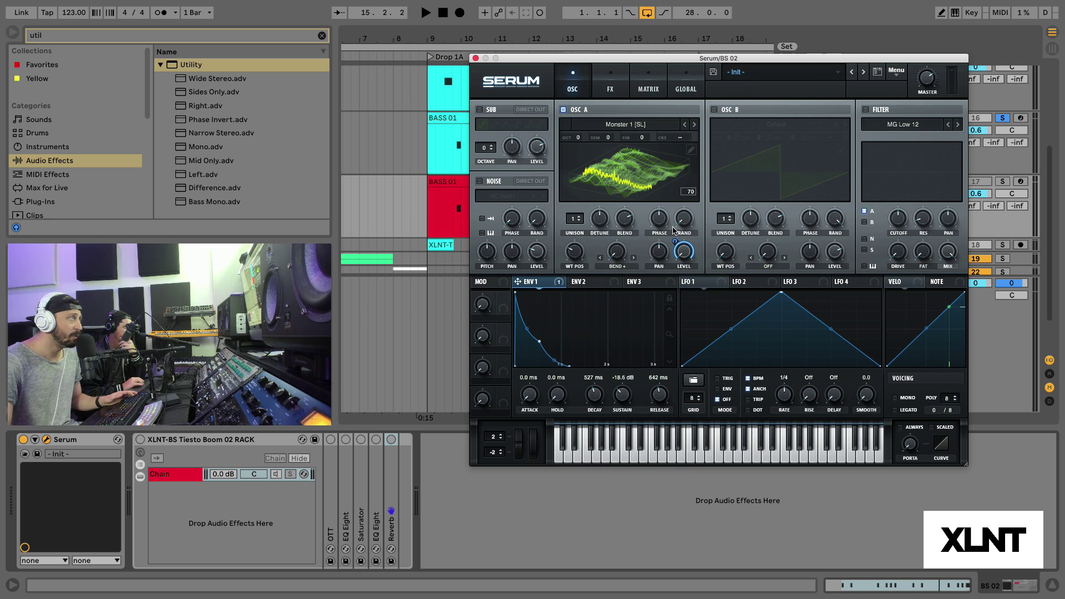
{"action": "mouse_move", "coordinate": [675, 244]}
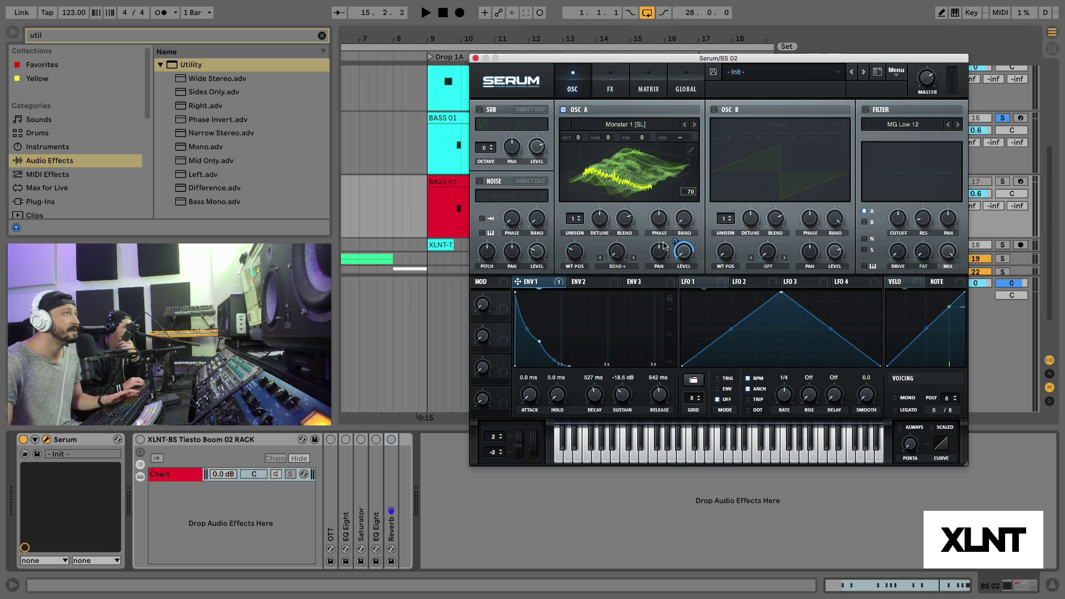
Solo the red BS 02 track and listen to it from 11.4.1, moving the Serum window clear of the mixer controls and clips.
{"action": "key", "text": "space"}
{"action": "left_click_drag", "start_coordinate": [921, 58], "coordinate": [869, 112]}
{"action": "key", "text": "space"}
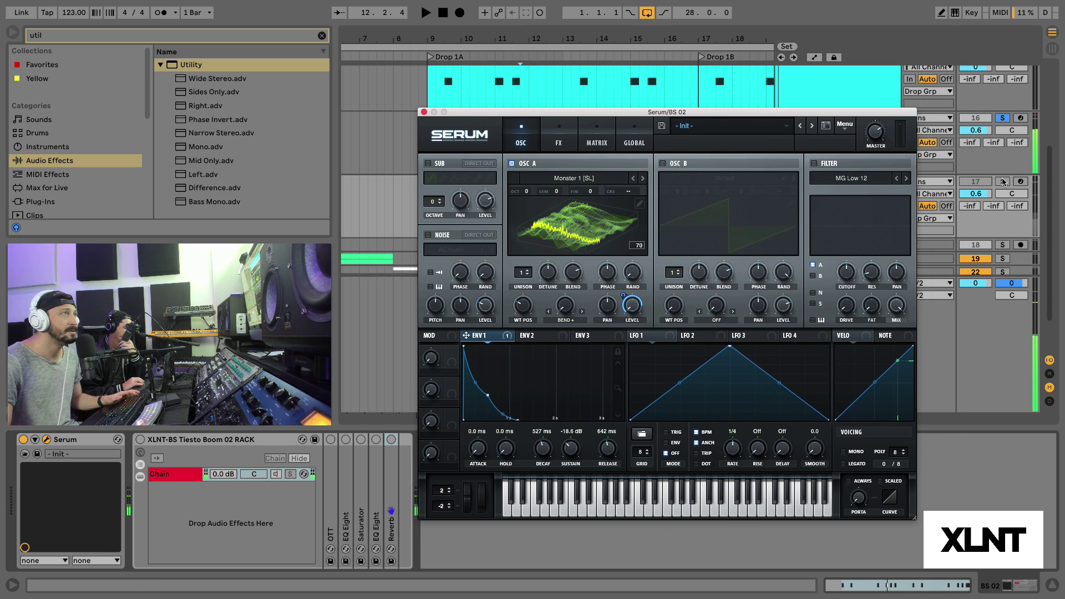
{"action": "left_click_drag", "start_coordinate": [609, 119], "coordinate": [647, 109]}
{"action": "key", "text": "space"}
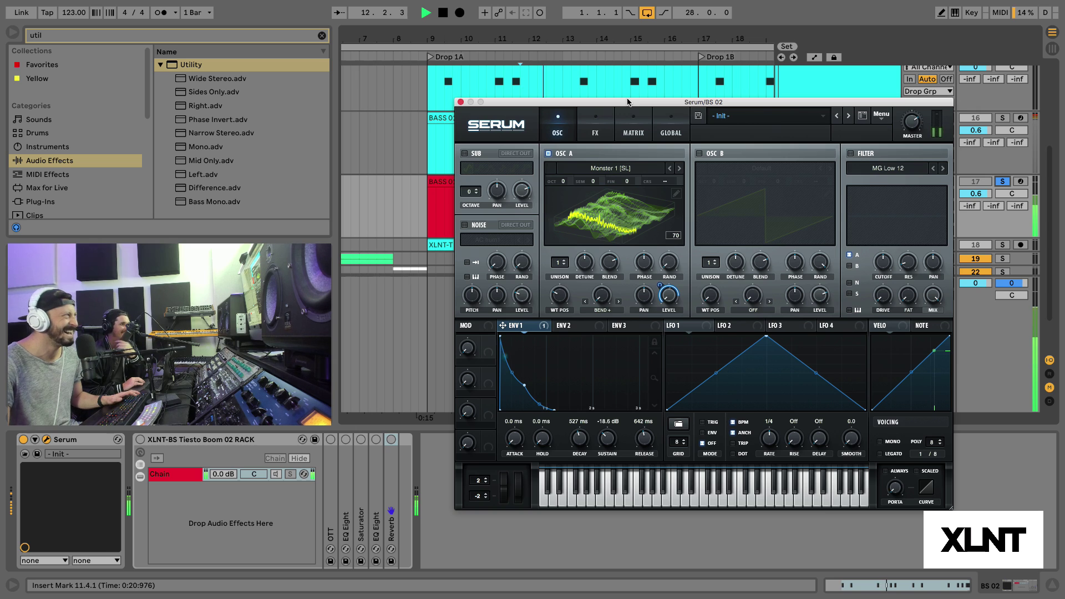
{"action": "key", "text": "space"}
{"action": "key", "text": "space"}
{"action": "left_click_drag", "start_coordinate": [643, 82], "coordinate": [596, 99]}
{"action": "key", "text": "space"}
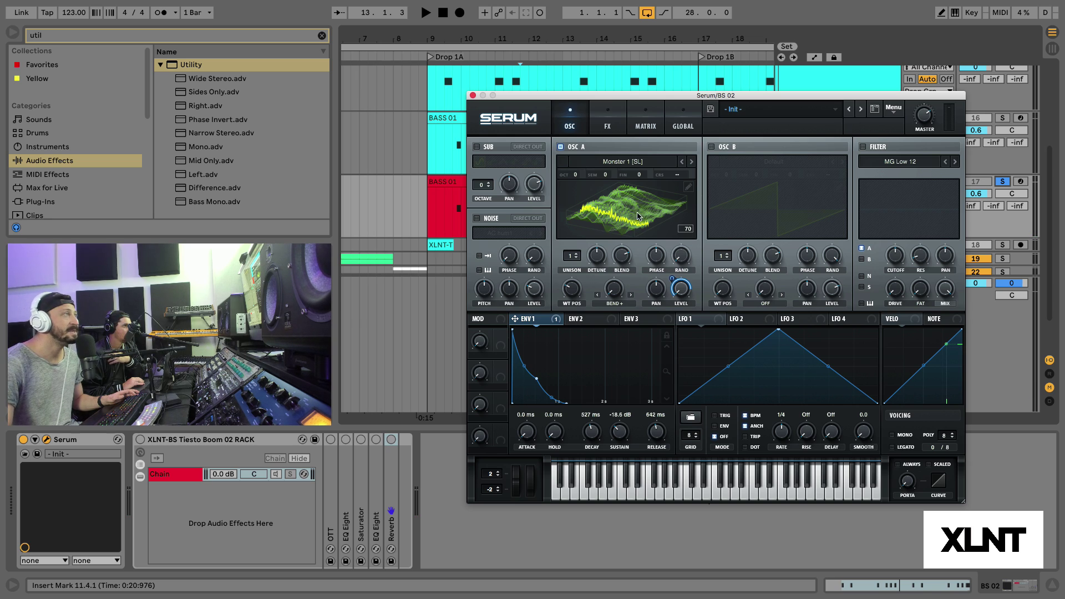
{"action": "left_click_drag", "start_coordinate": [579, 99], "coordinate": [598, 93]}
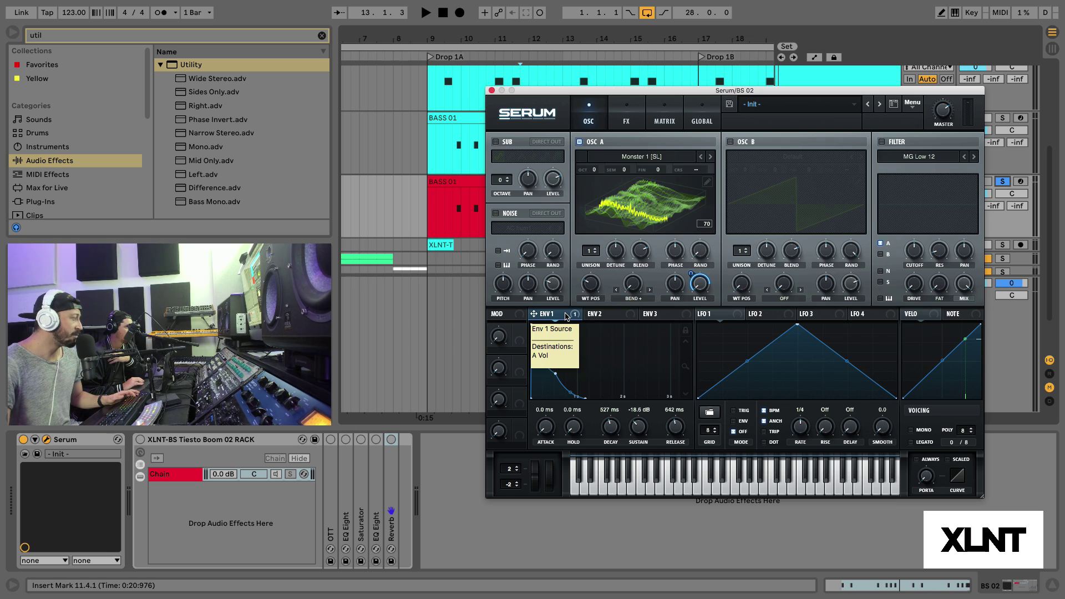
Modulate Osc A's wavetable position with Env 1 by about 27 and play back the soloed bass.
{"action": "left_click_drag", "start_coordinate": [566, 317], "coordinate": [580, 293]}
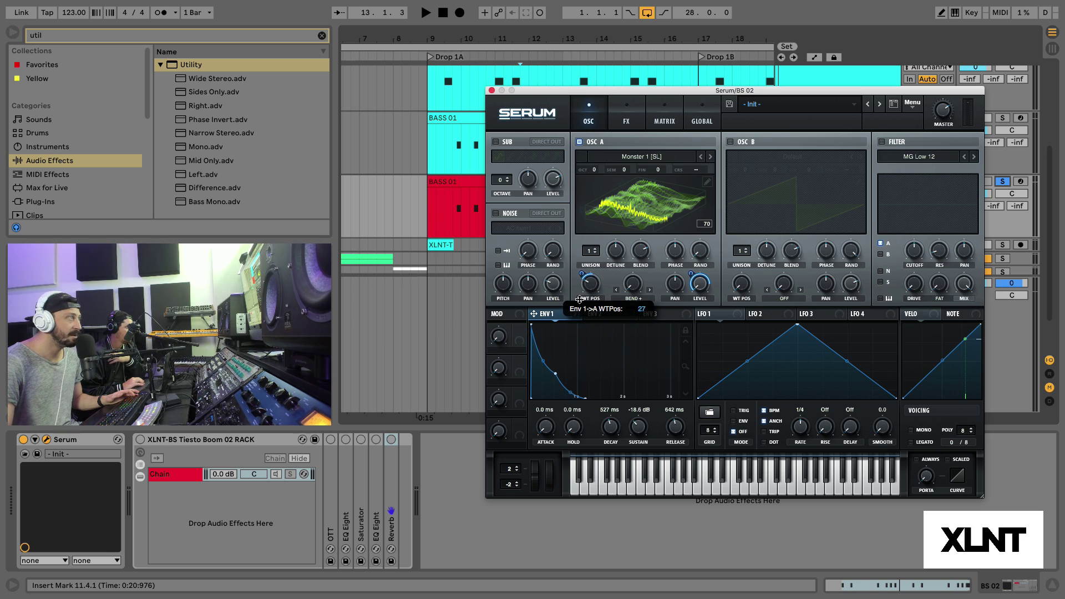
{"action": "left_click_drag", "start_coordinate": [578, 301], "coordinate": [580, 304]}
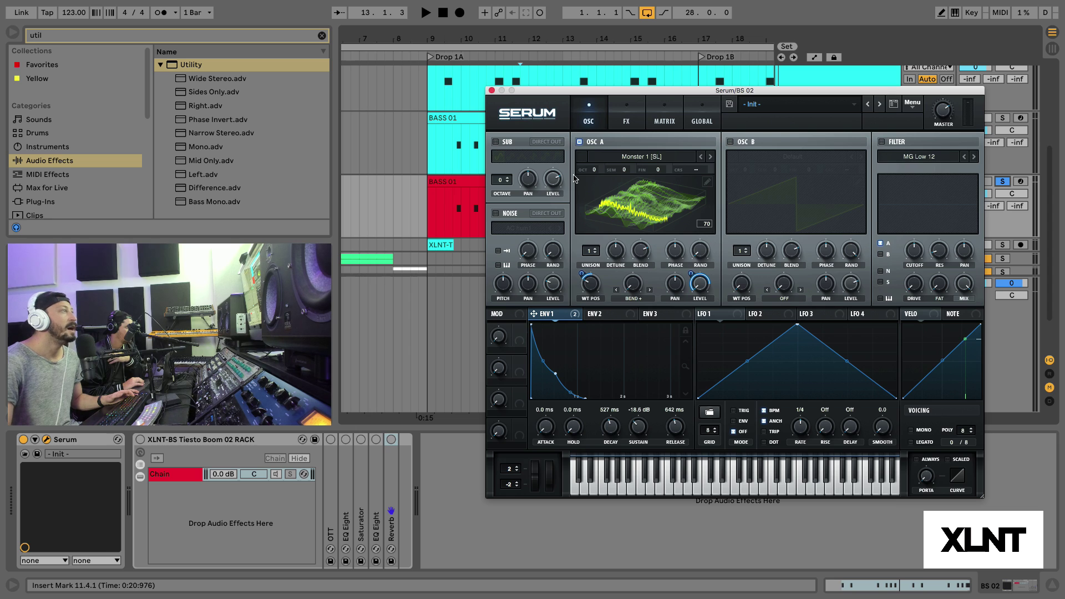
{"action": "key", "text": "space"}
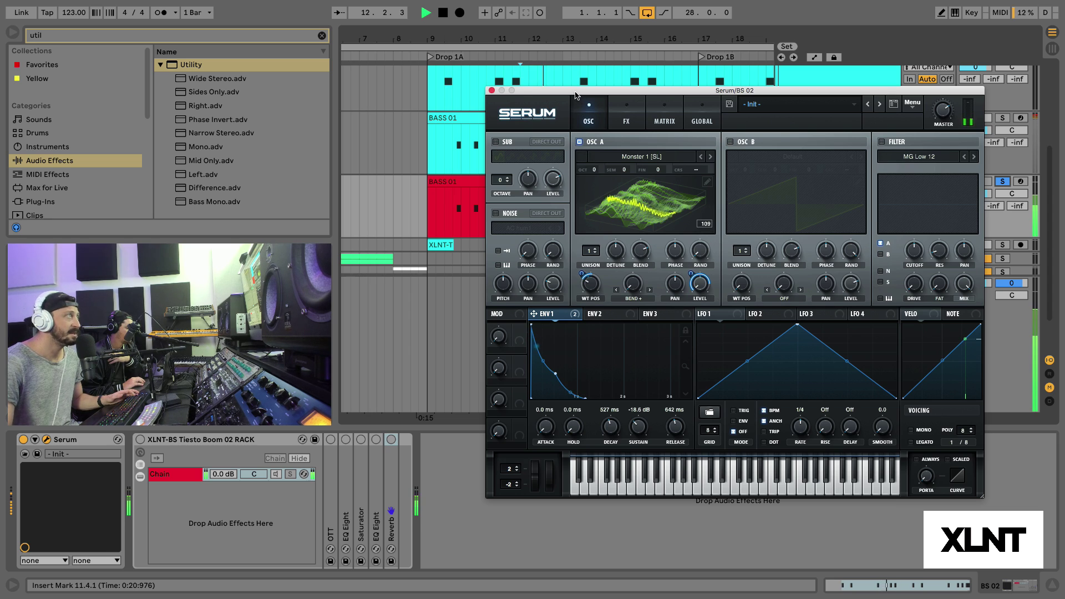
{"action": "left_click_drag", "start_coordinate": [578, 93], "coordinate": [595, 81]}
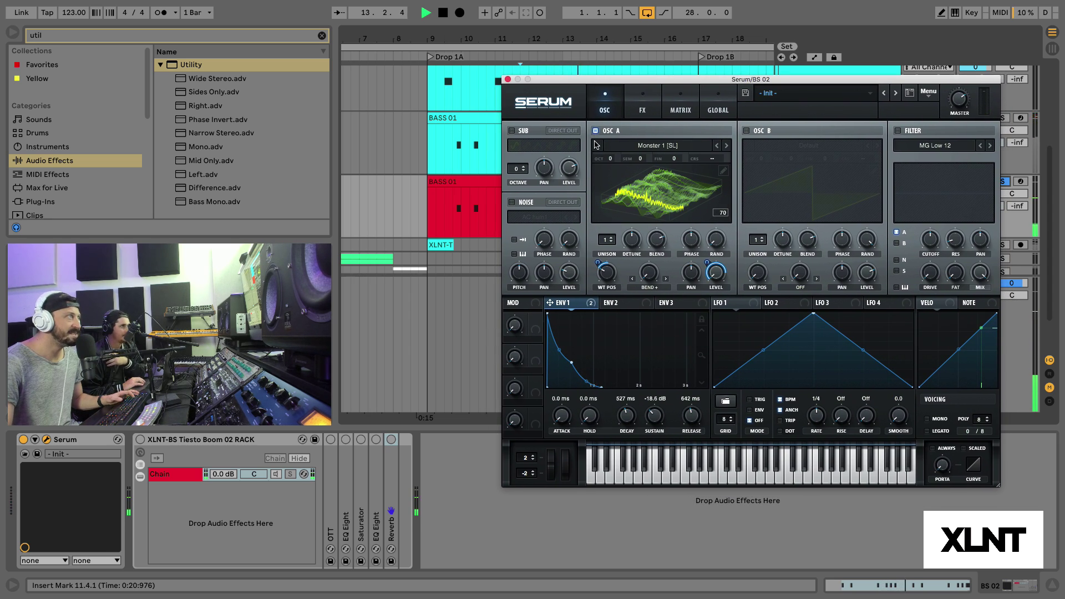
{"action": "key", "text": "space"}
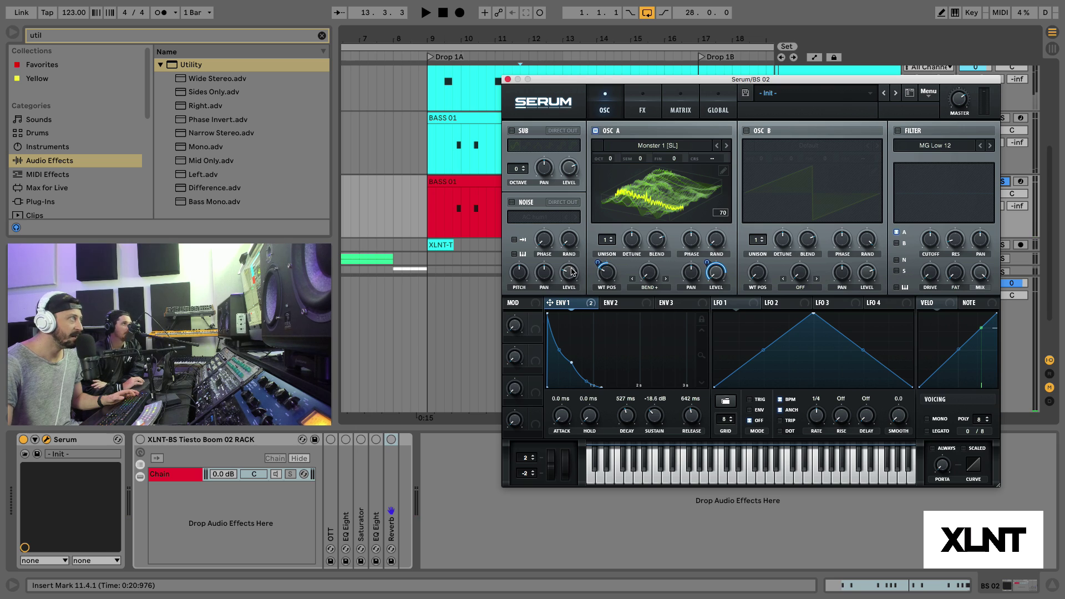
Enable the noise oscillator and load the guitarsmack 1 sample from Attacks_Misc.
{"action": "left_click", "coordinate": [512, 202]}
{"action": "left_click", "coordinate": [528, 219]}
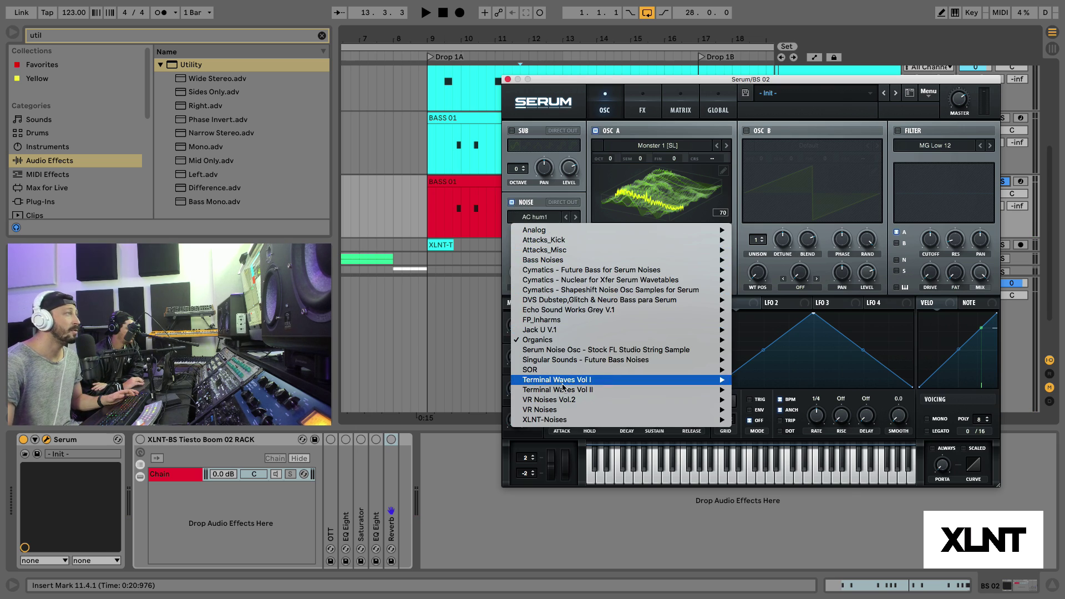
{"action": "mouse_move", "coordinate": [535, 344]}
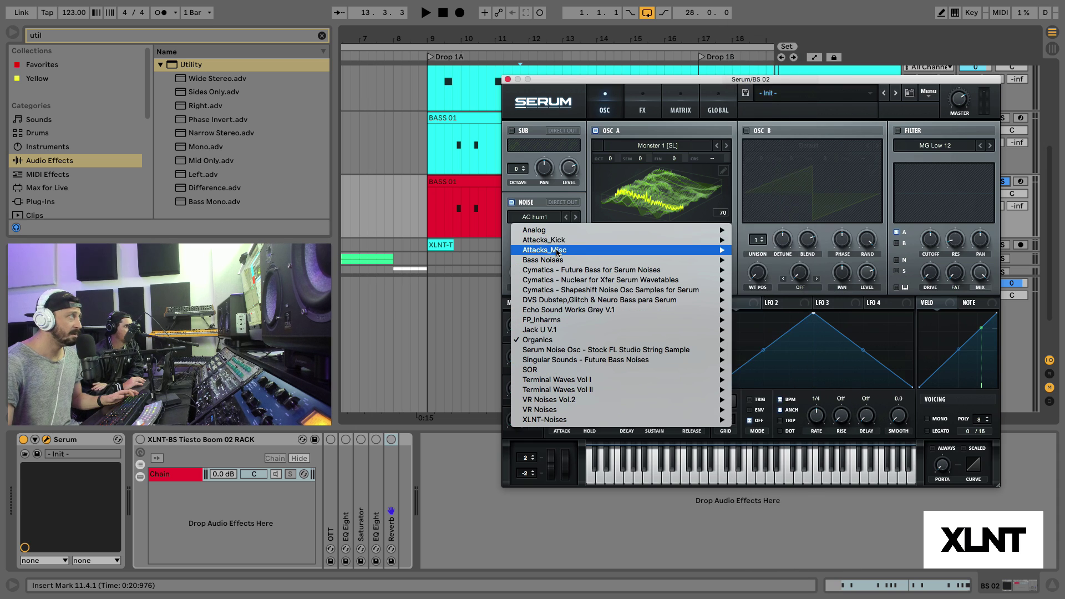
{"action": "mouse_move", "coordinate": [623, 250]}
{"action": "left_click", "coordinate": [765, 169]}
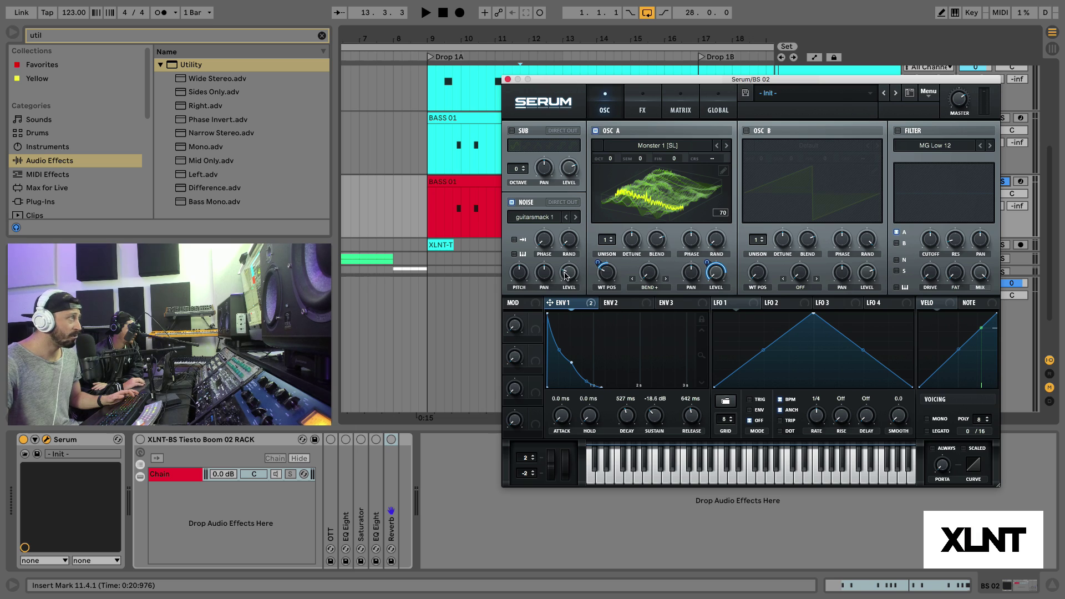
Assign Env 1 to the noise level, set the noise to one-shot with direct output, and audition the bass.
{"action": "left_click_drag", "start_coordinate": [595, 306], "coordinate": [568, 271]}
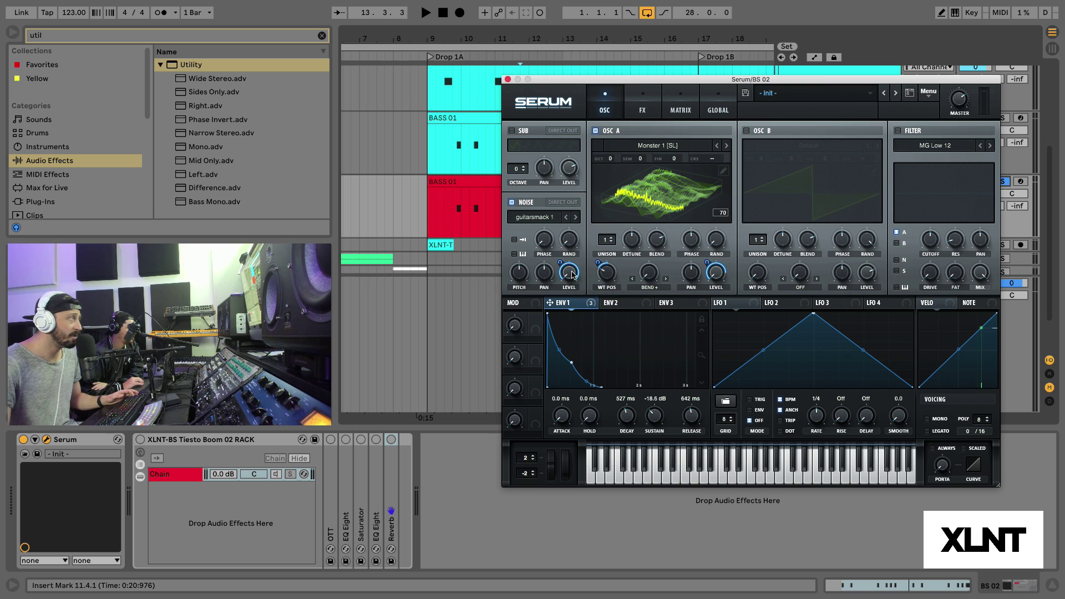
{"action": "left_click", "coordinate": [514, 240]}
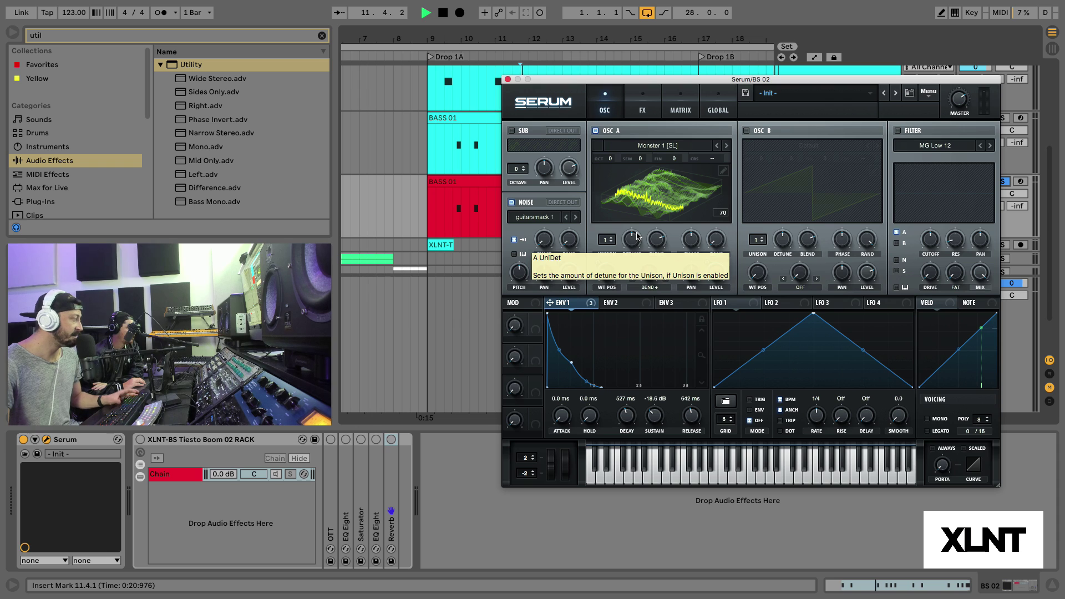
{"action": "left_click", "coordinate": [561, 203]}
{"action": "key", "text": "space"}
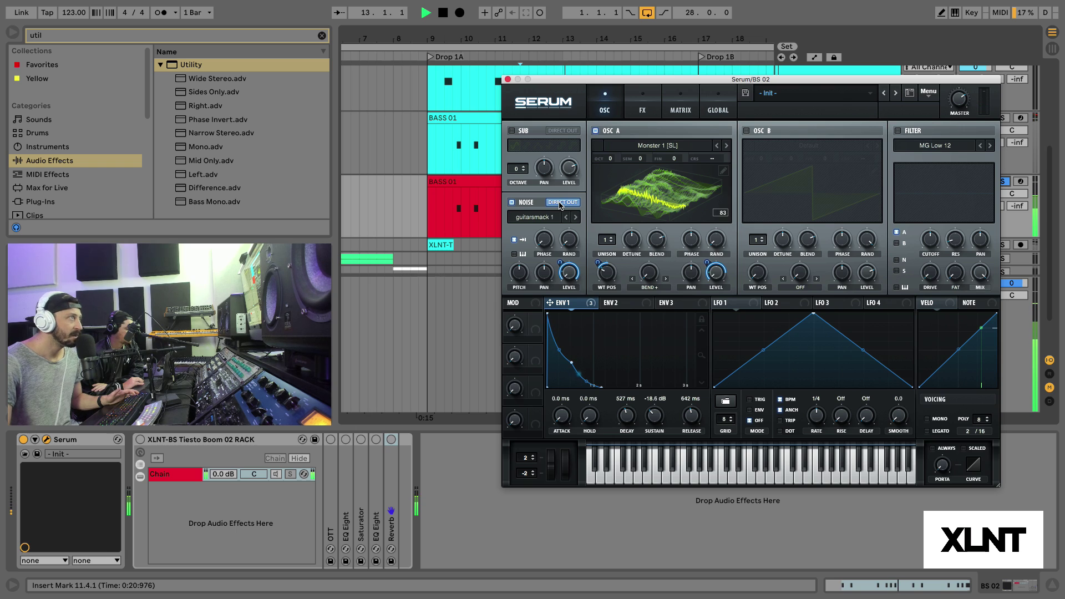
{"action": "key", "text": "space"}
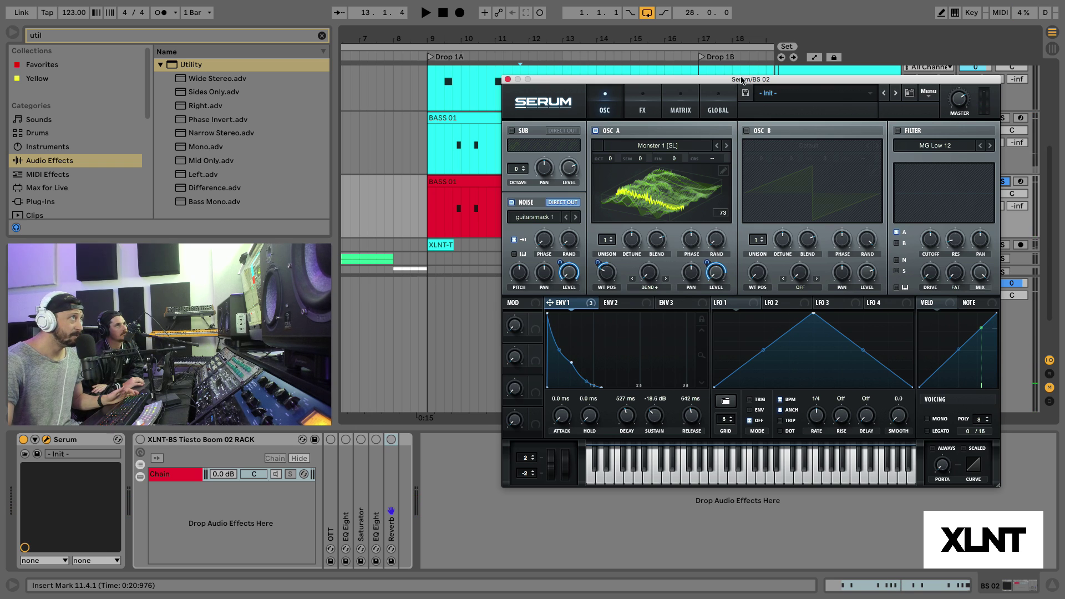
Enable Osc B with the Analog Basic Shapes wavetable moved to its square shape, and modulate Osc B's level with Env 1 by 87.
{"action": "left_click", "coordinate": [746, 131]}
{"action": "left_click", "coordinate": [801, 142]}
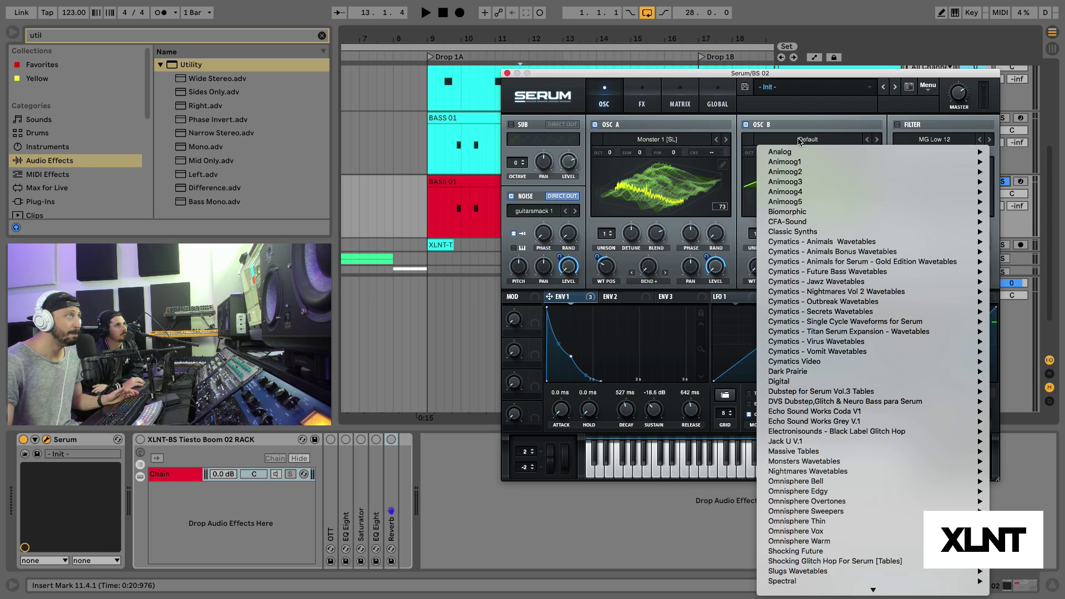
{"action": "mouse_move", "coordinate": [829, 151]}
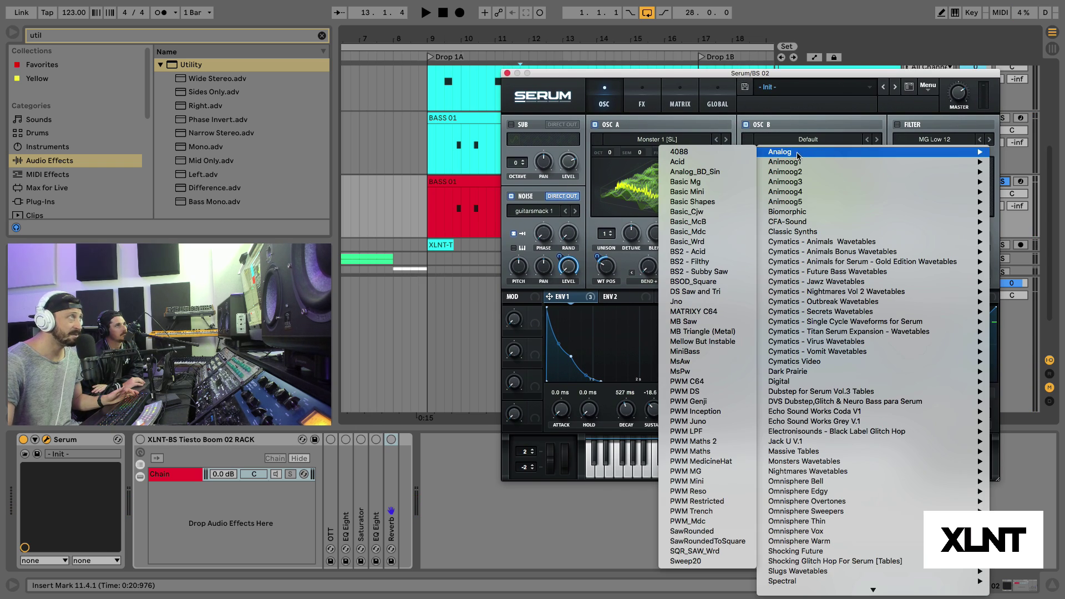
{"action": "left_click", "coordinate": [713, 205]}
{"action": "left_click_drag", "start_coordinate": [759, 269], "coordinate": [761, 209]}
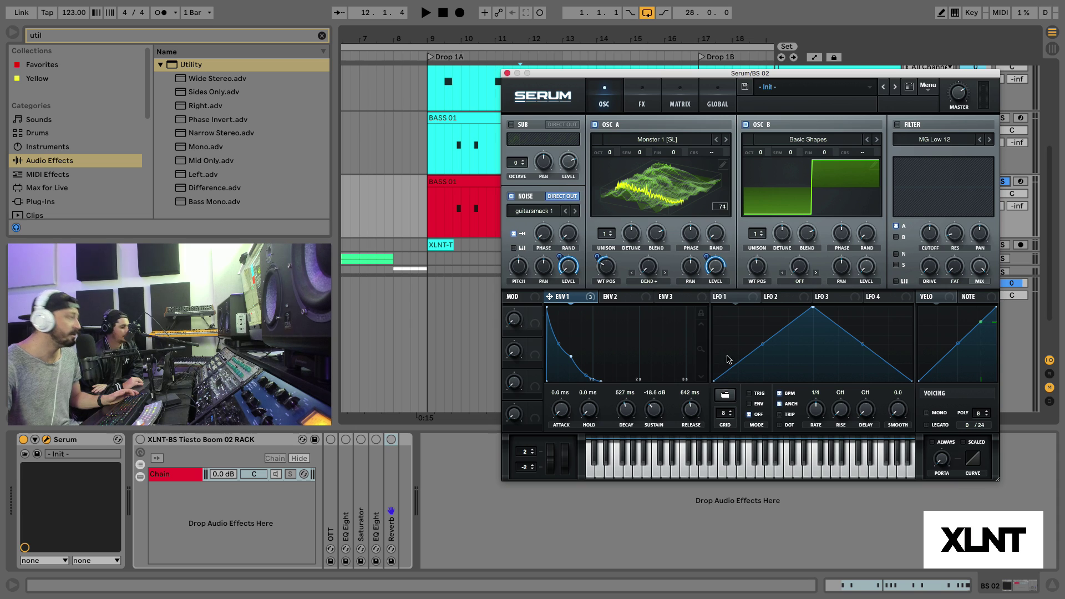
{"action": "left_click_drag", "start_coordinate": [581, 300], "coordinate": [857, 262]}
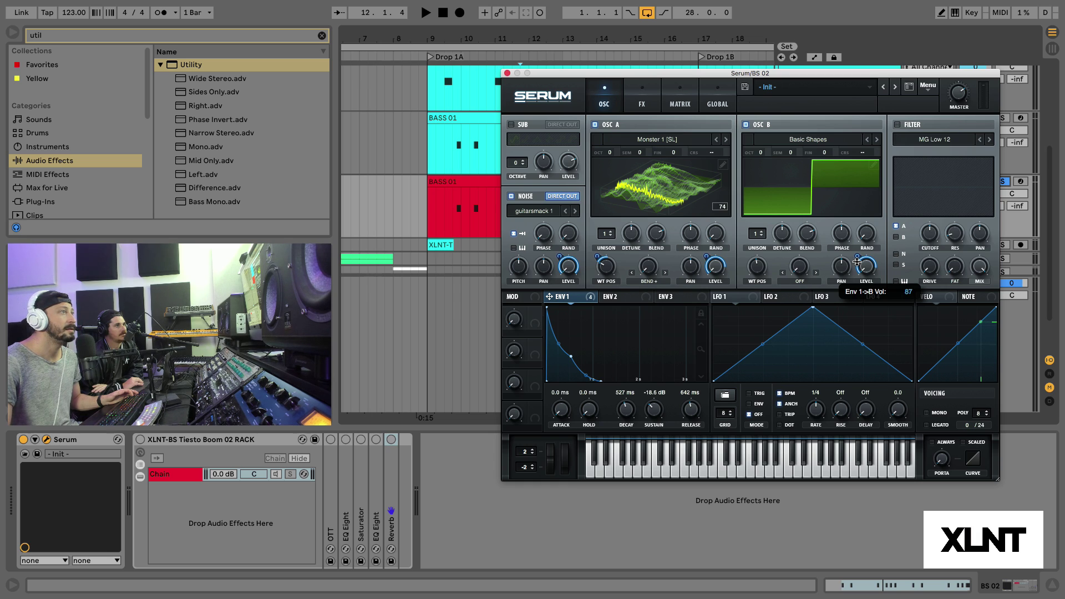
Play back the bass to audition it with Osc B added.
{"action": "key", "text": "space"}
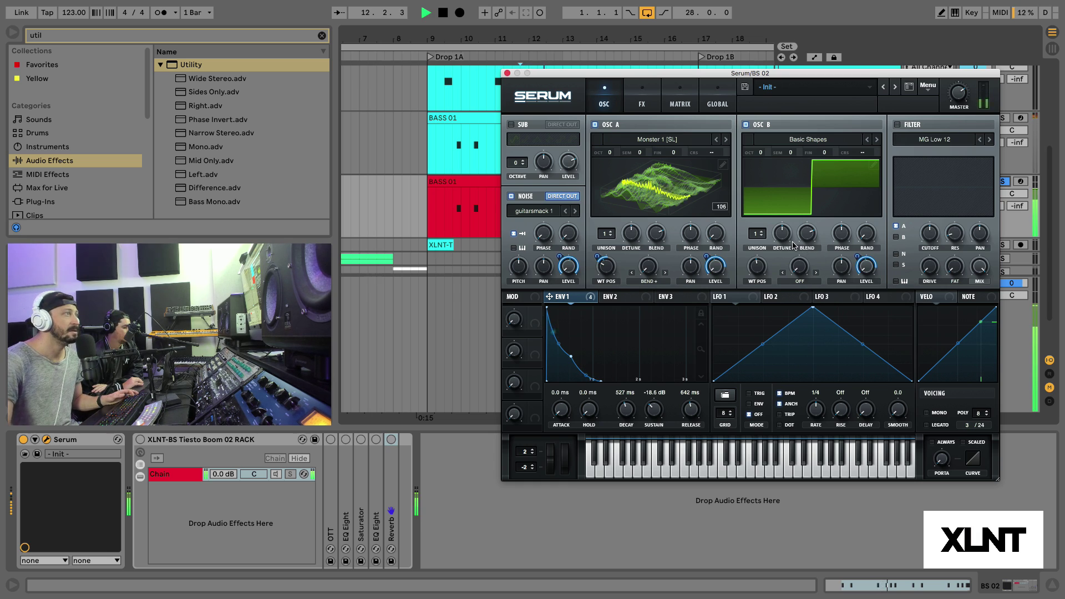
{"action": "key", "text": "space"}
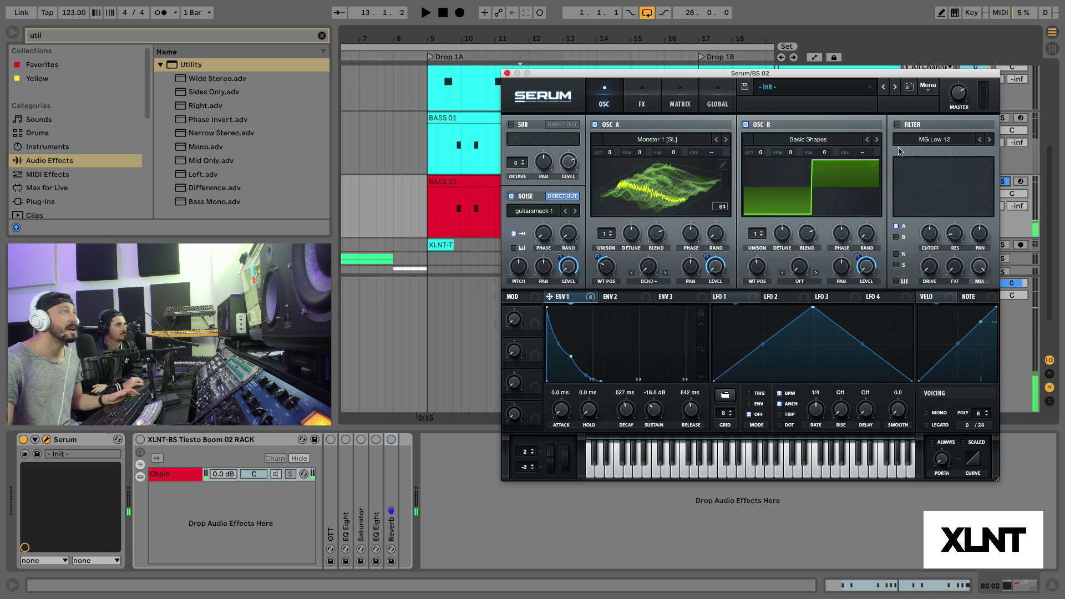
Enable the MG Low 12 filter, lower its cutoff, and modulate the cutoff with Env 1 by about 84.
{"action": "left_click", "coordinate": [898, 125]}
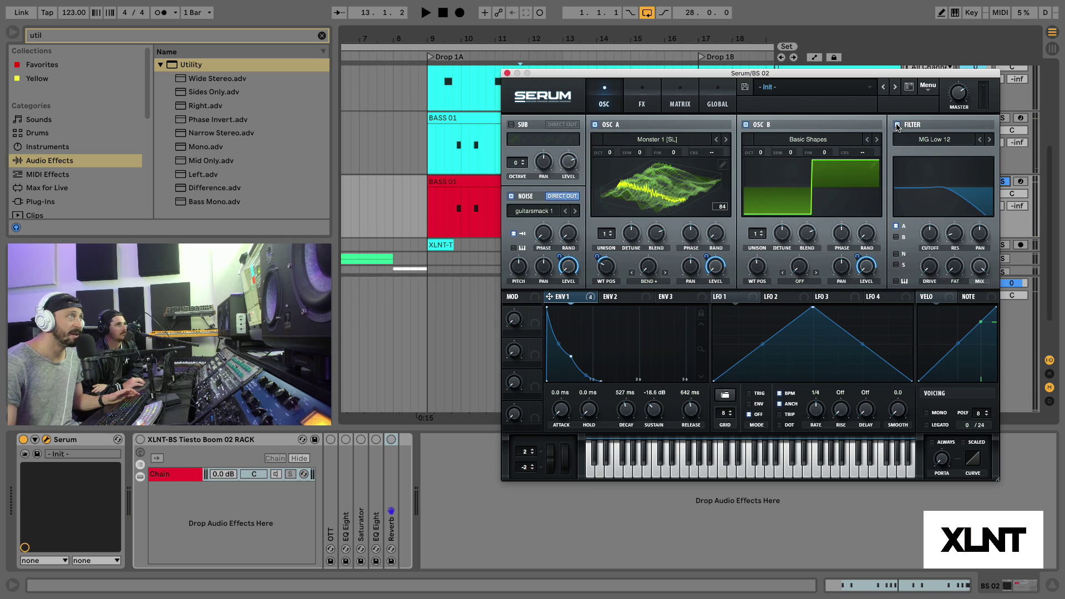
{"action": "left_click_drag", "start_coordinate": [931, 239], "coordinate": [934, 458]}
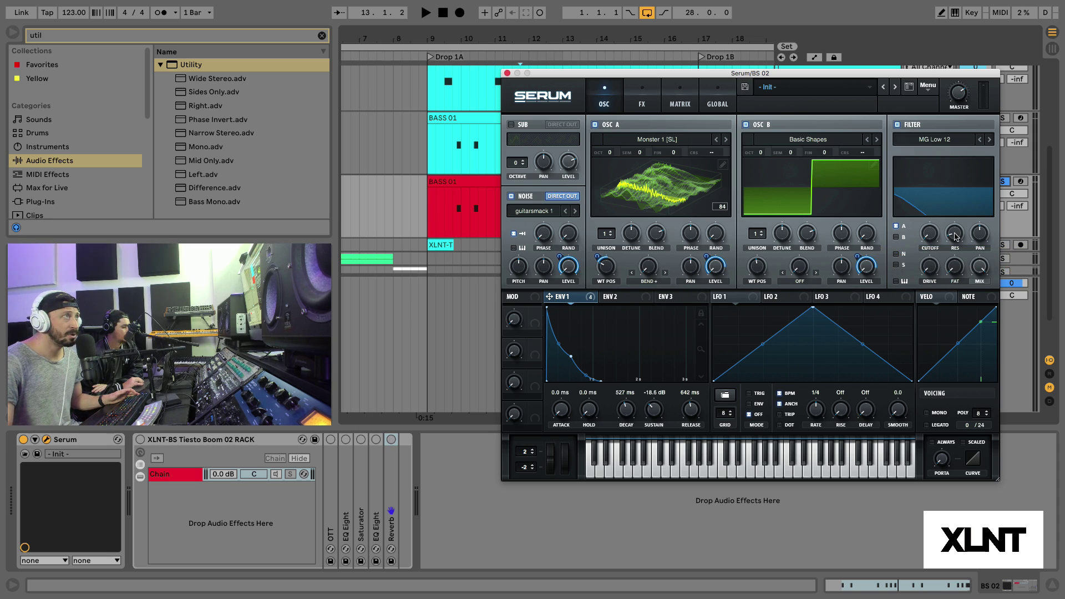
{"action": "left_click_drag", "start_coordinate": [582, 300], "coordinate": [918, 229]}
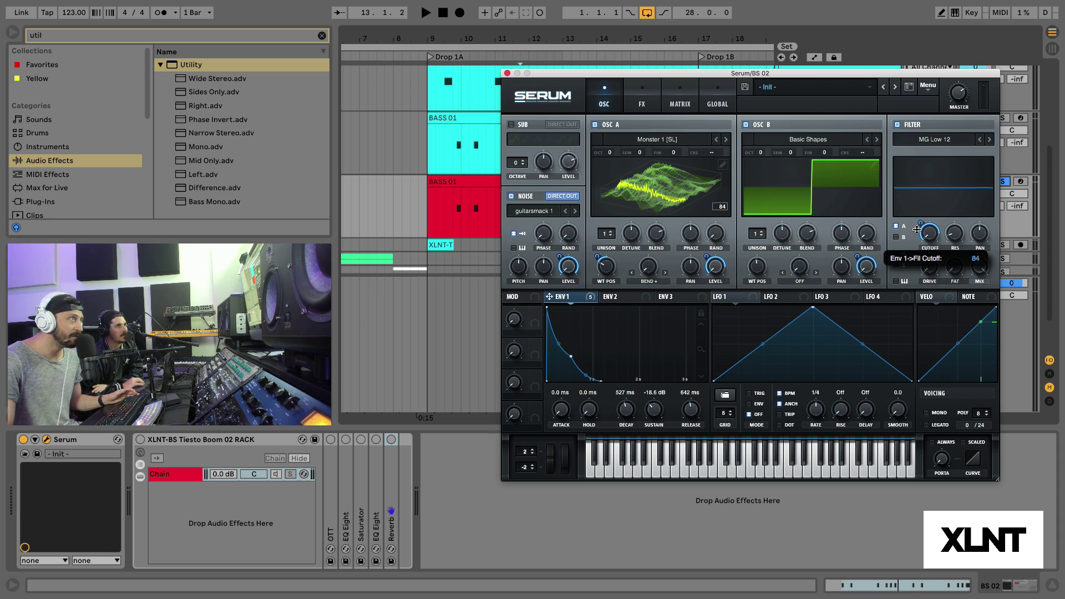
{"action": "left_click_drag", "start_coordinate": [917, 229], "coordinate": [916, 233]}
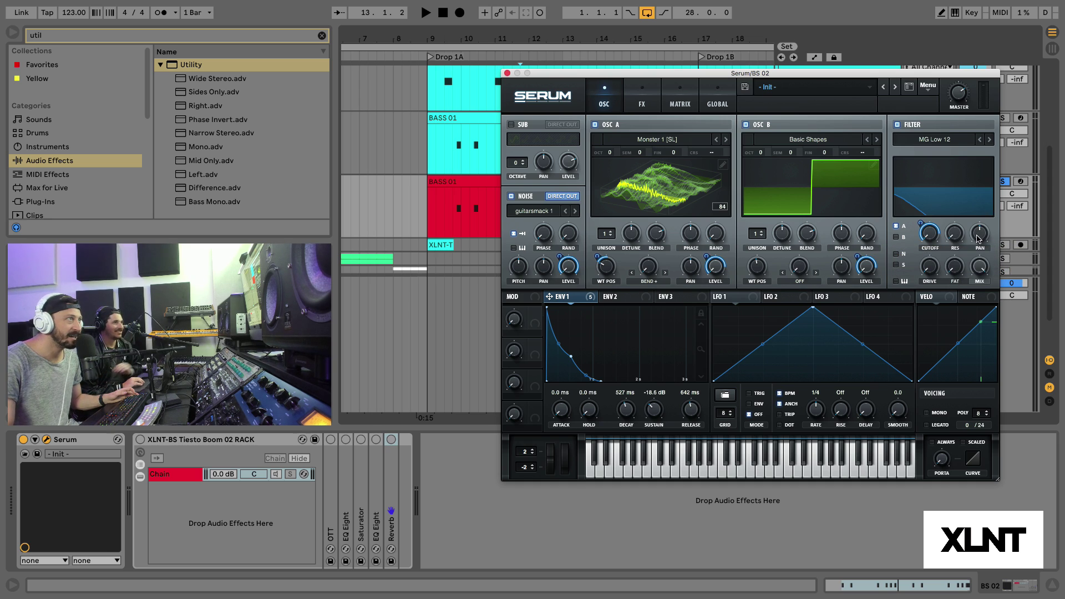
Route Osc B and the noise oscillator through the filter and audition the bass.
{"action": "left_click", "coordinate": [896, 237]}
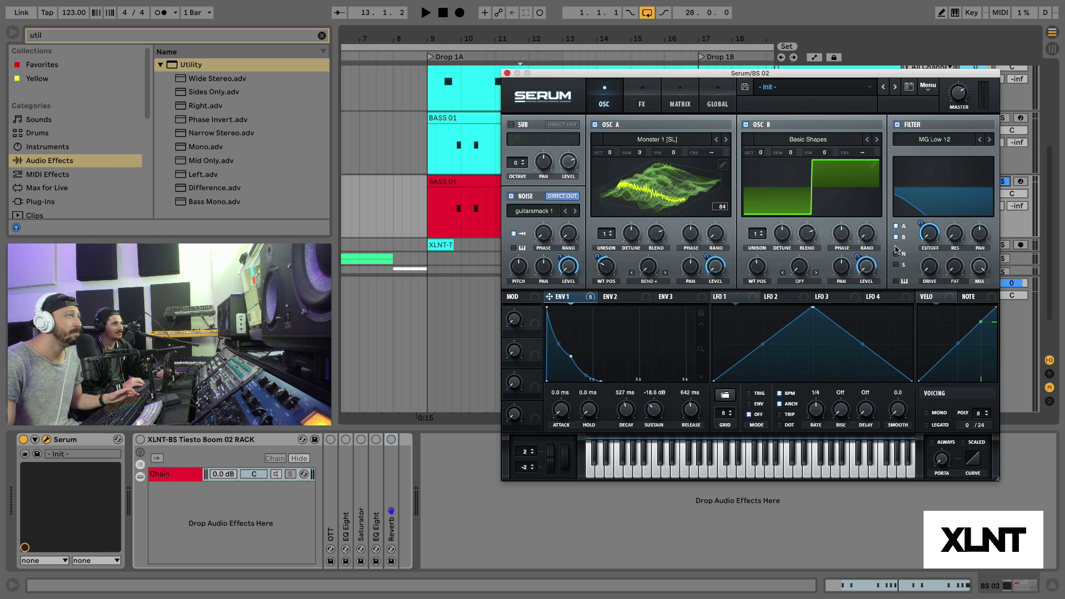
{"action": "left_click", "coordinate": [896, 253]}
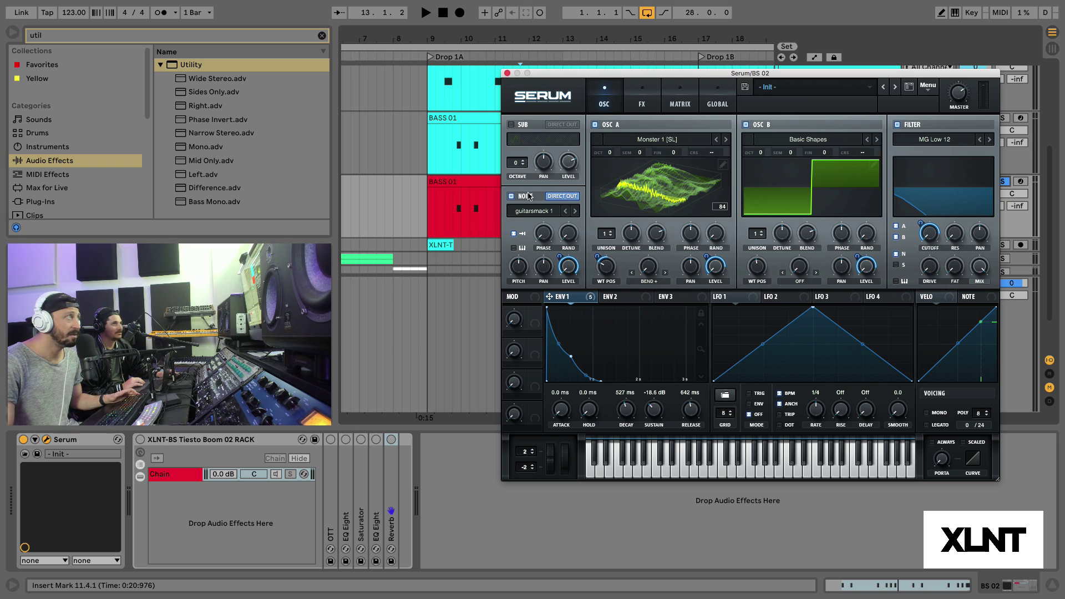
{"action": "key", "text": "space"}
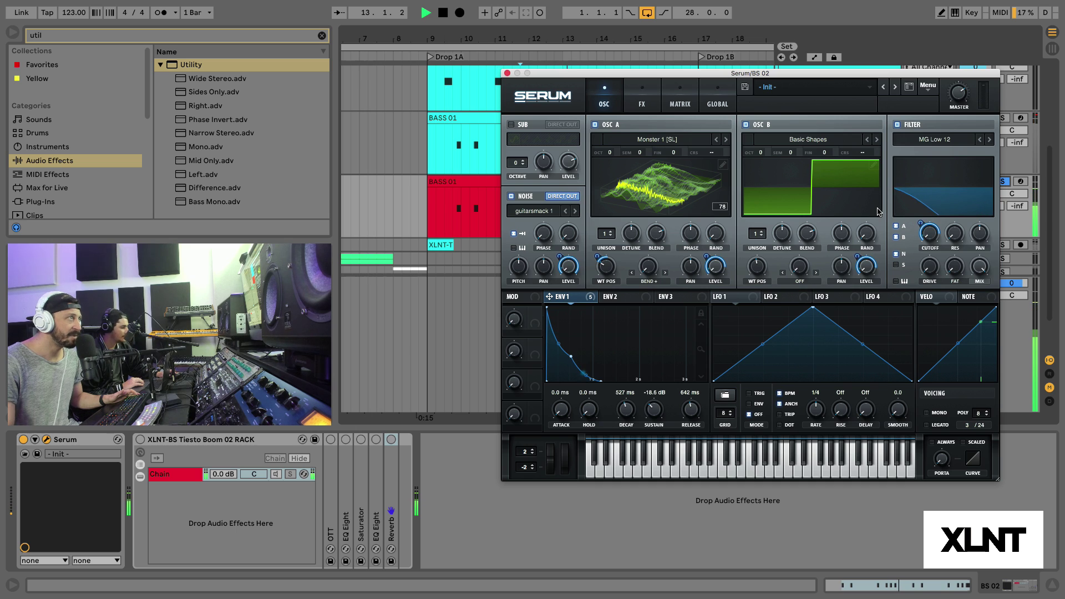
{"action": "key", "text": "space"}
Open Serum's effects page with the synth window moved up slightly.
{"action": "left_click_drag", "start_coordinate": [642, 75], "coordinate": [643, 64]}
{"action": "left_click", "coordinate": [644, 95]}
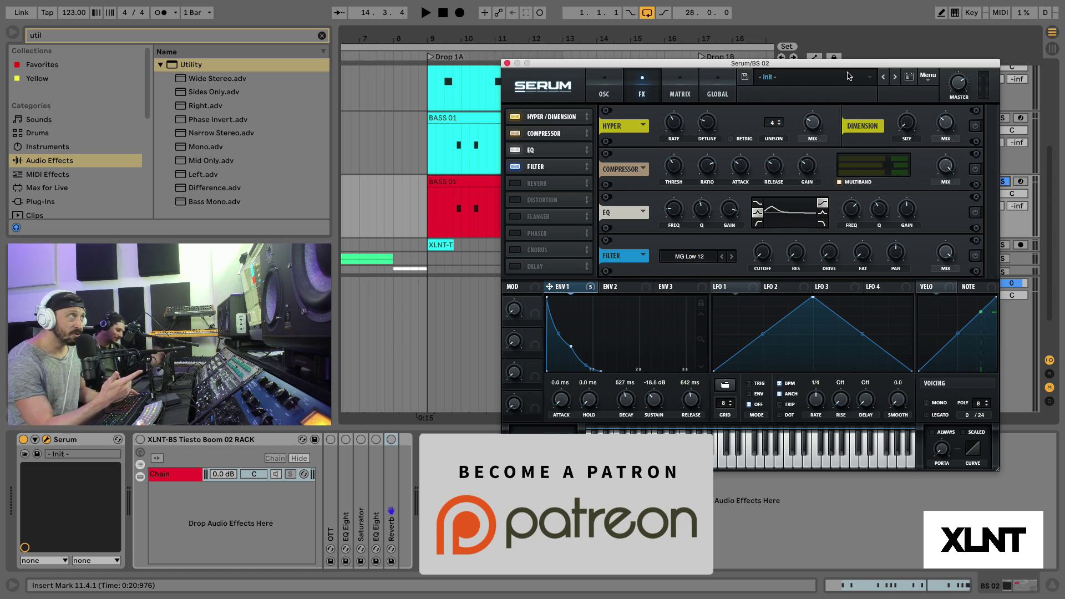
{"action": "left_click_drag", "start_coordinate": [845, 66], "coordinate": [836, 49]}
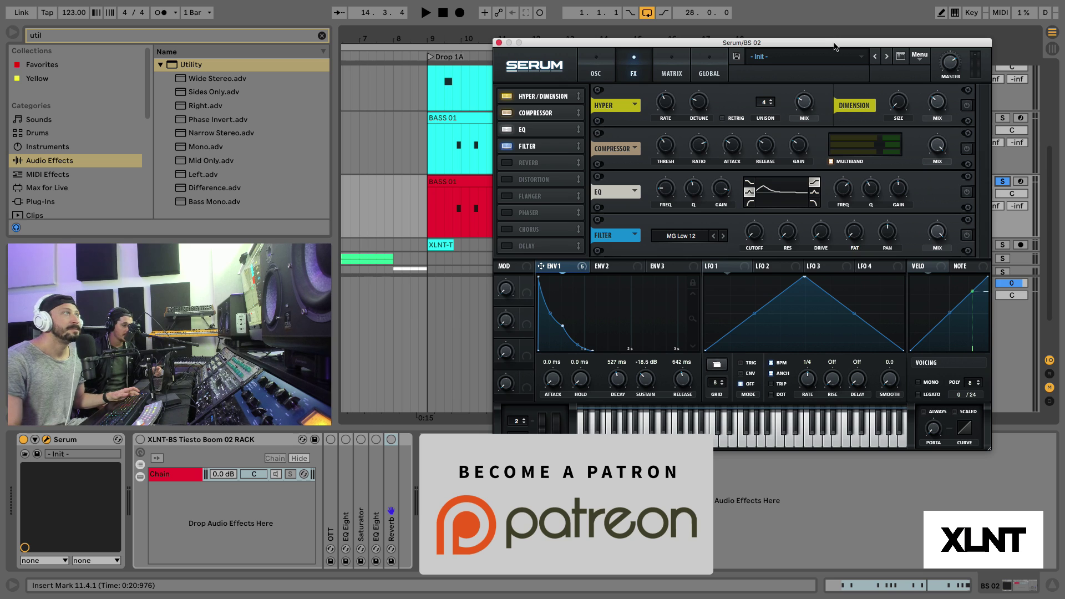
{"action": "left_click_drag", "start_coordinate": [835, 46], "coordinate": [845, 42]}
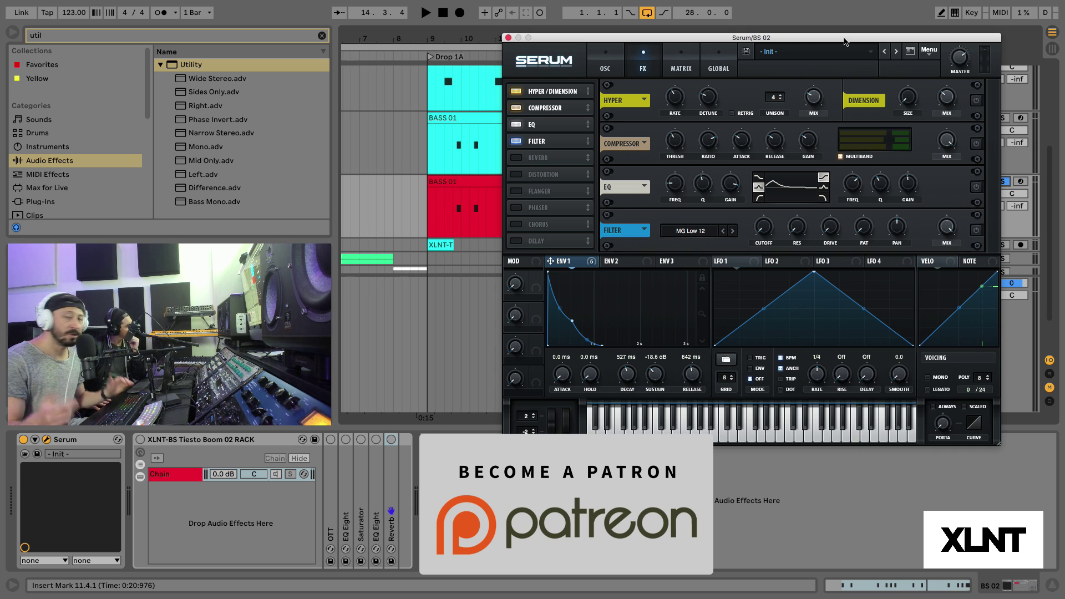
{"action": "left_click_drag", "start_coordinate": [786, 42], "coordinate": [784, 39]}
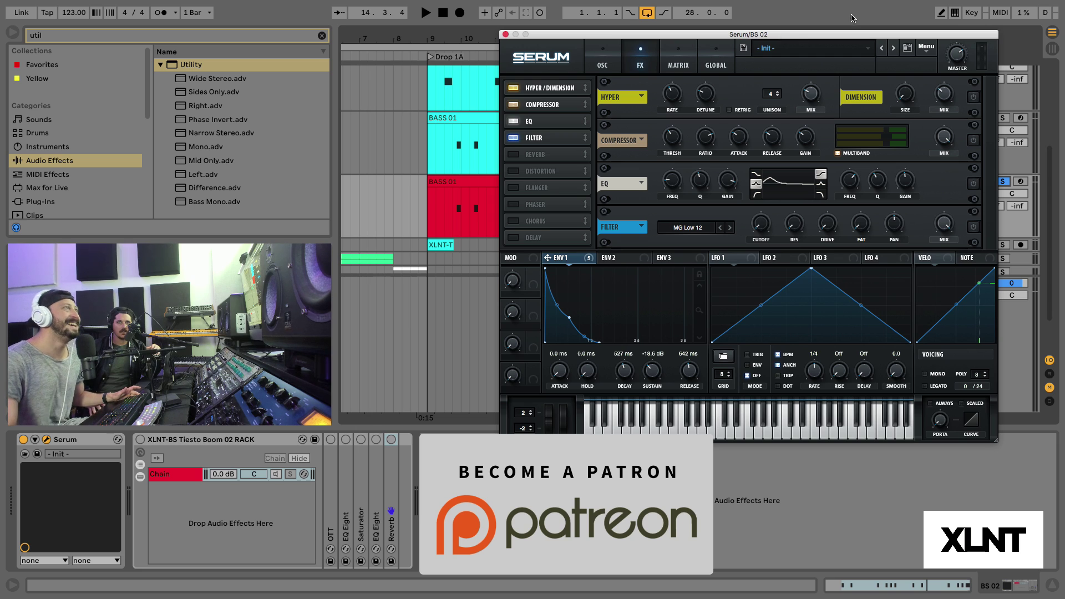
{"action": "left_click_drag", "start_coordinate": [786, 40], "coordinate": [801, 37]}
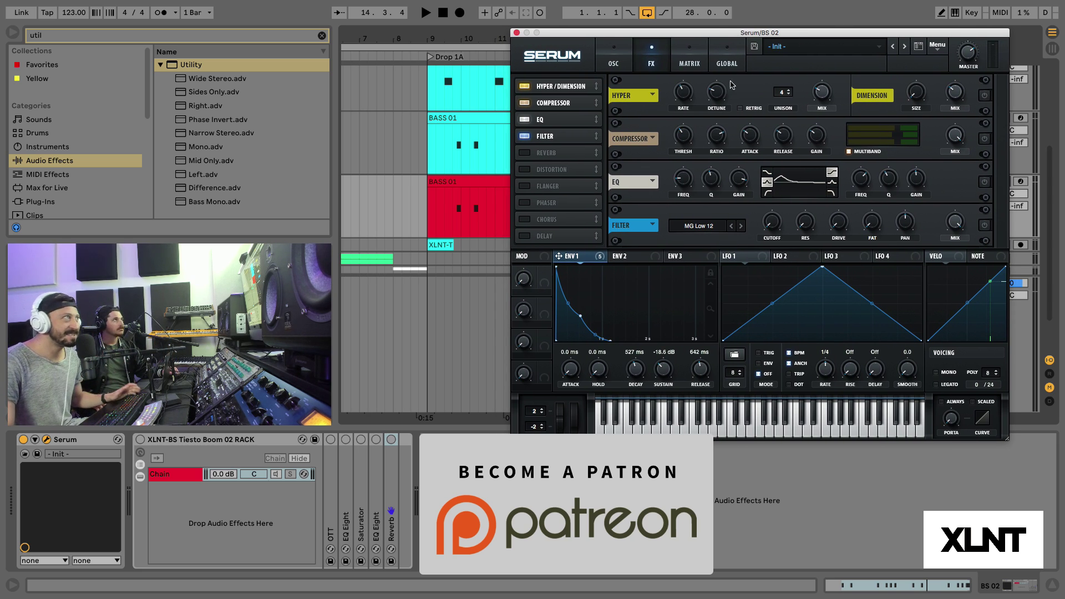
{"action": "left_click_drag", "start_coordinate": [654, 35], "coordinate": [651, 34]}
Enable the Hyper/Dimension effect, check its mix settings, and audition the bass.
{"action": "left_click", "coordinate": [982, 94]}
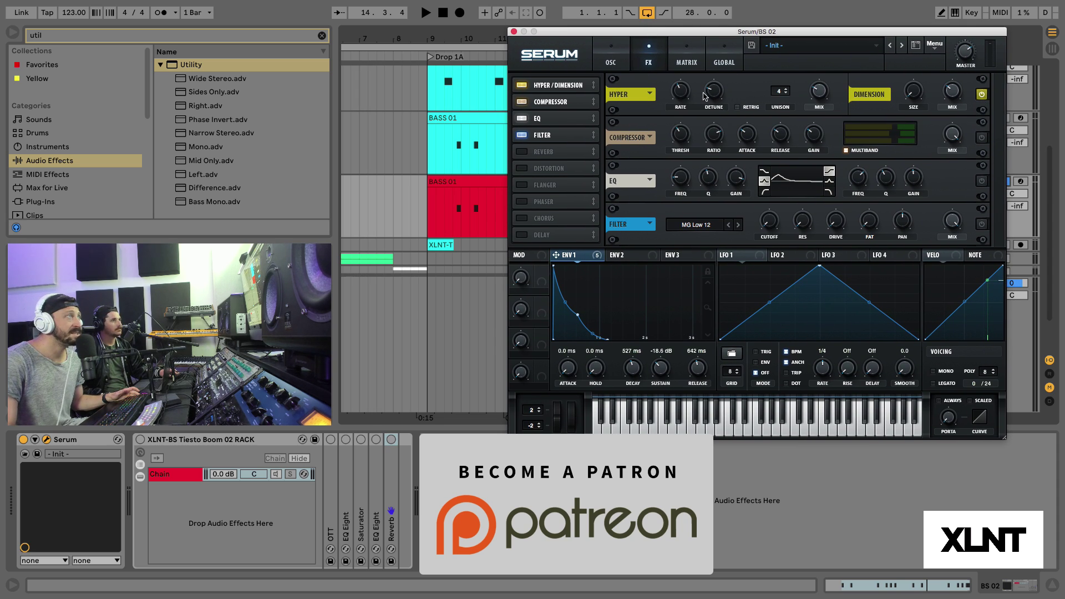
{"action": "mouse_move", "coordinate": [717, 95]}
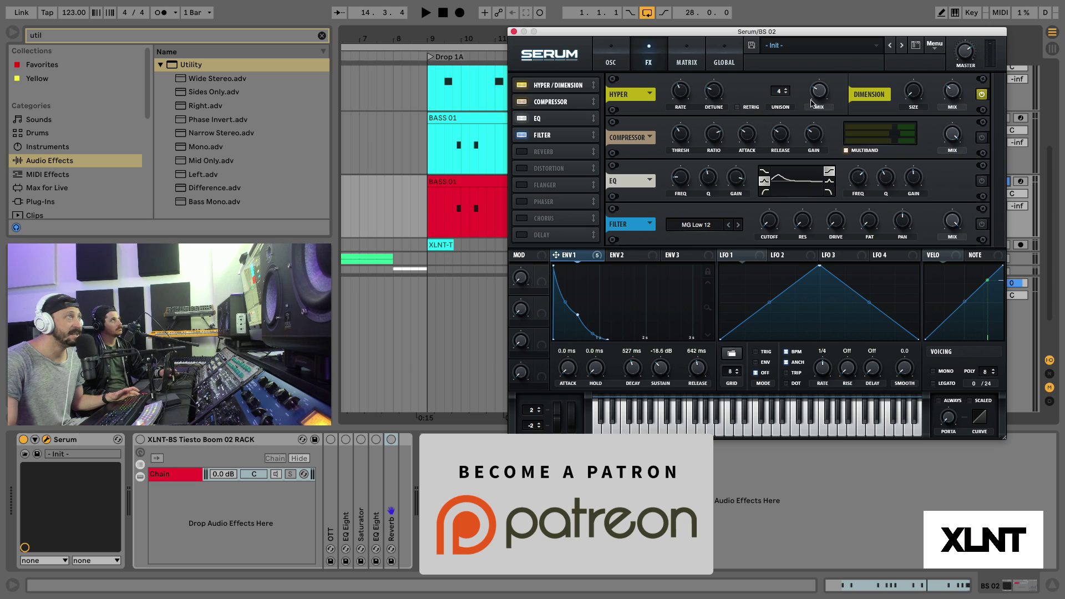
{"action": "mouse_move", "coordinate": [821, 91]}
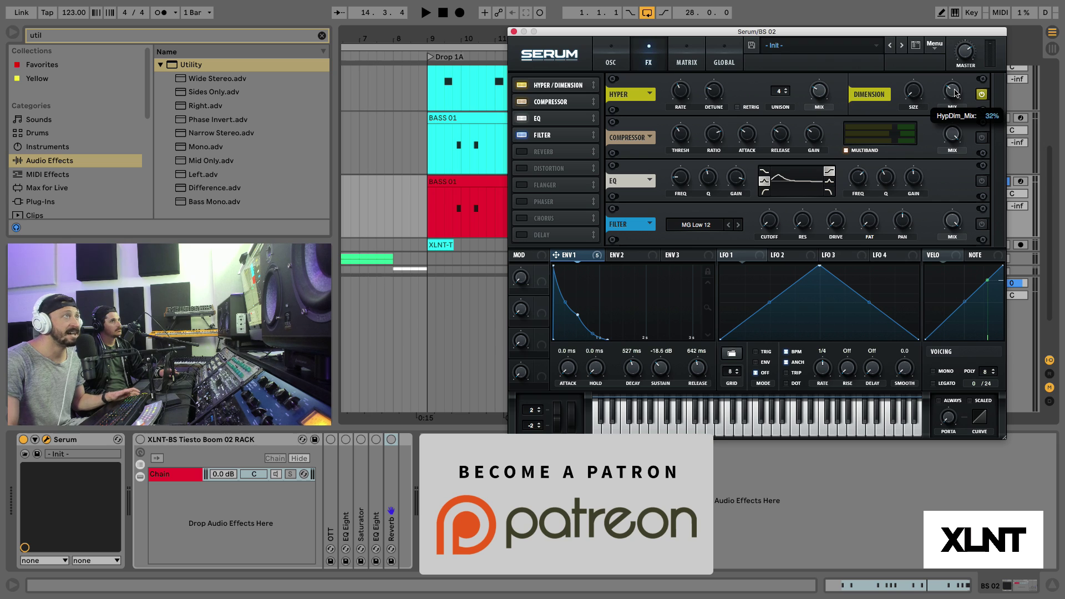
{"action": "key", "text": "space"}
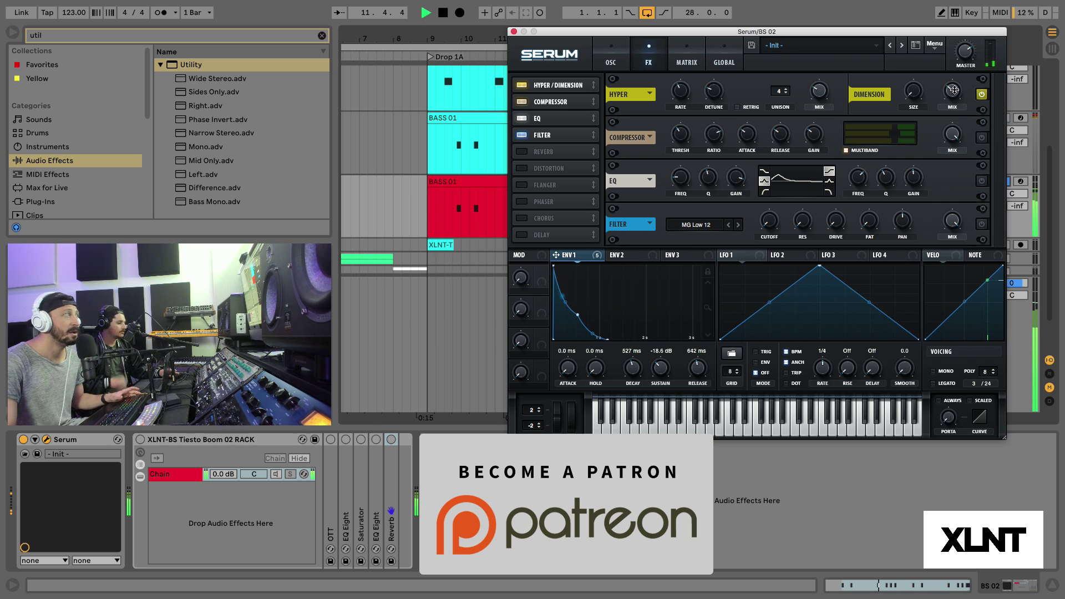
{"action": "left_click_drag", "start_coordinate": [729, 31], "coordinate": [763, 49]}
{"action": "key", "text": "space"}
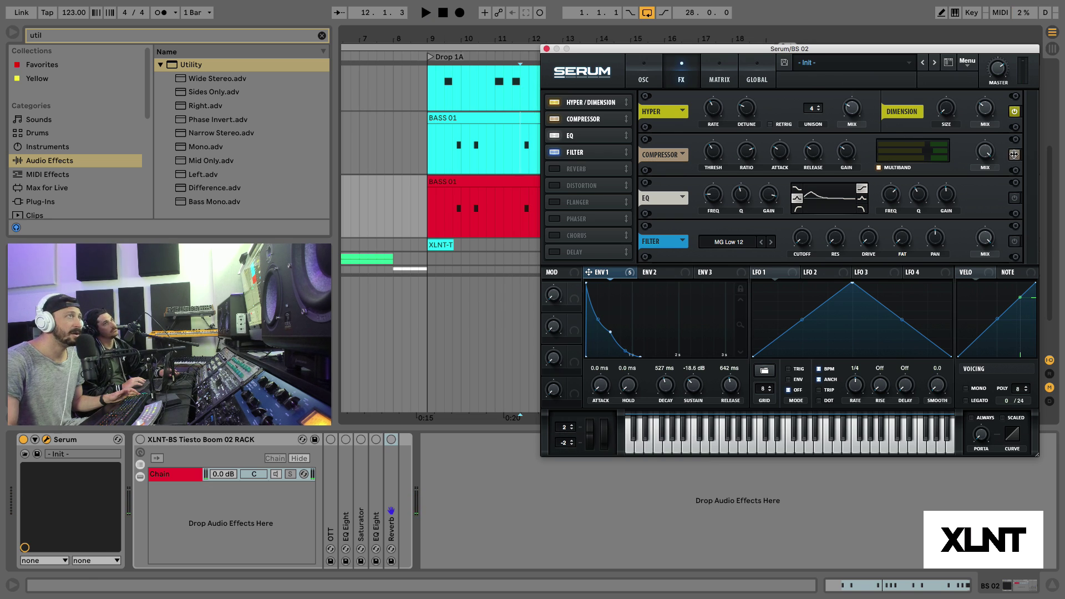
Enable the multiband compressor, review its threshold, ratio, attack, release and gain, and audition the bass.
{"action": "left_click_drag", "start_coordinate": [712, 54], "coordinate": [675, 54]}
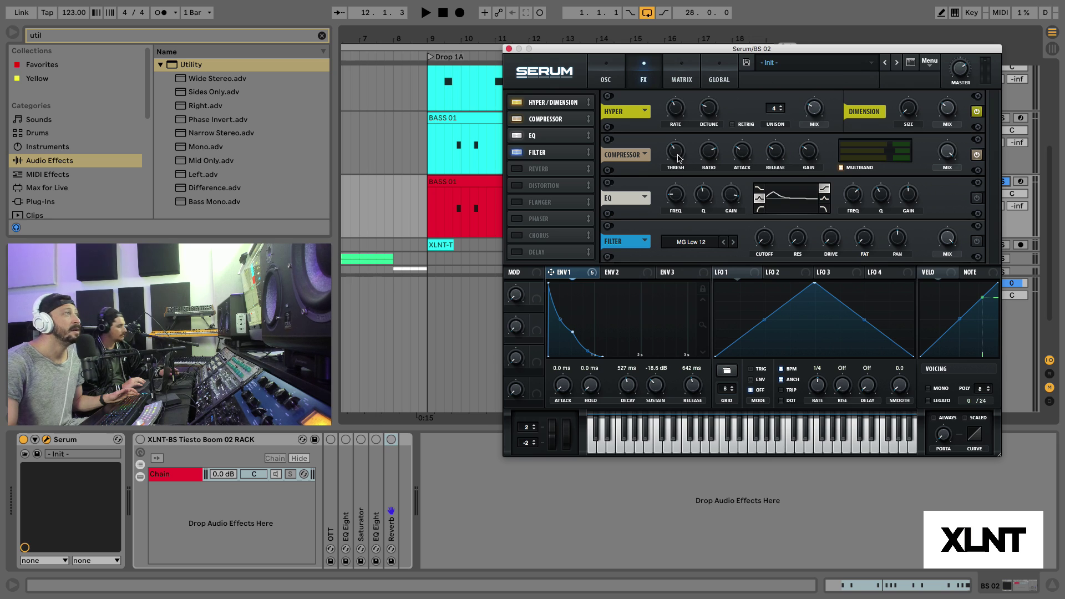
{"action": "mouse_move", "coordinate": [678, 159]}
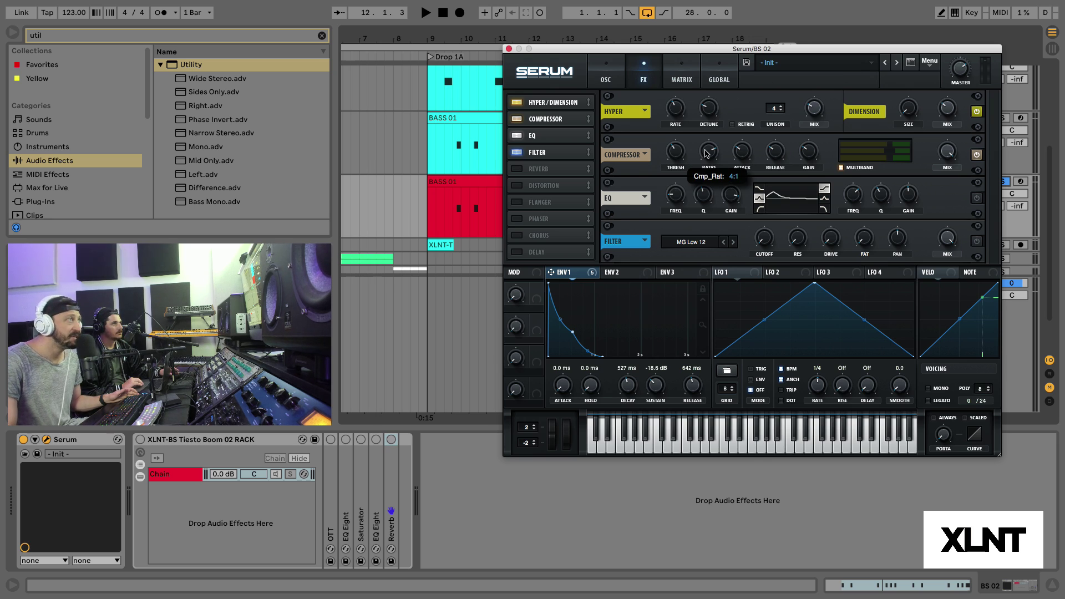
{"action": "mouse_move", "coordinate": [746, 150]}
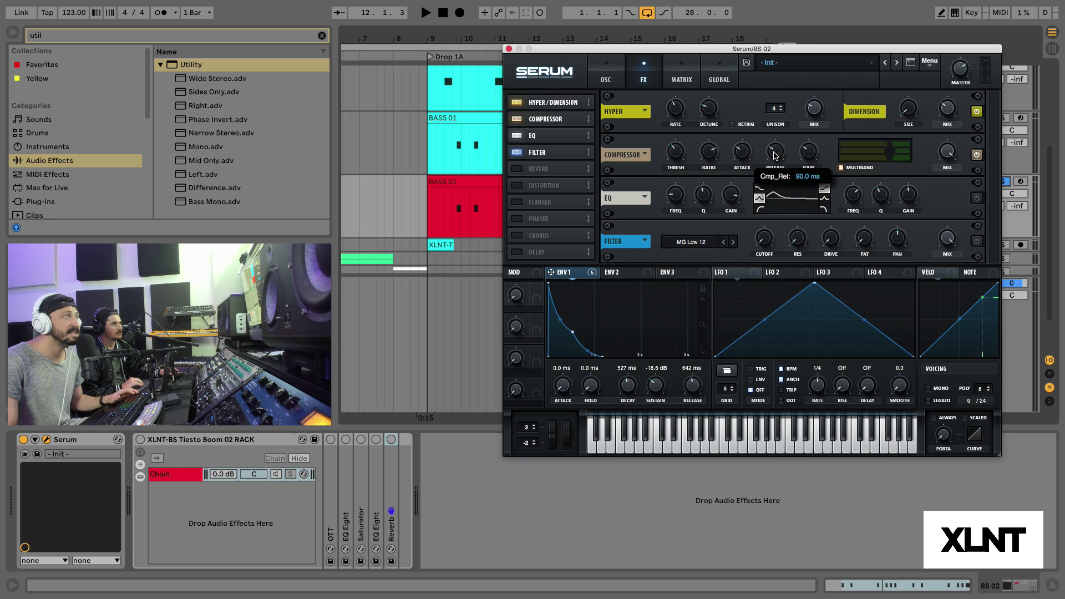
{"action": "mouse_move", "coordinate": [810, 153]}
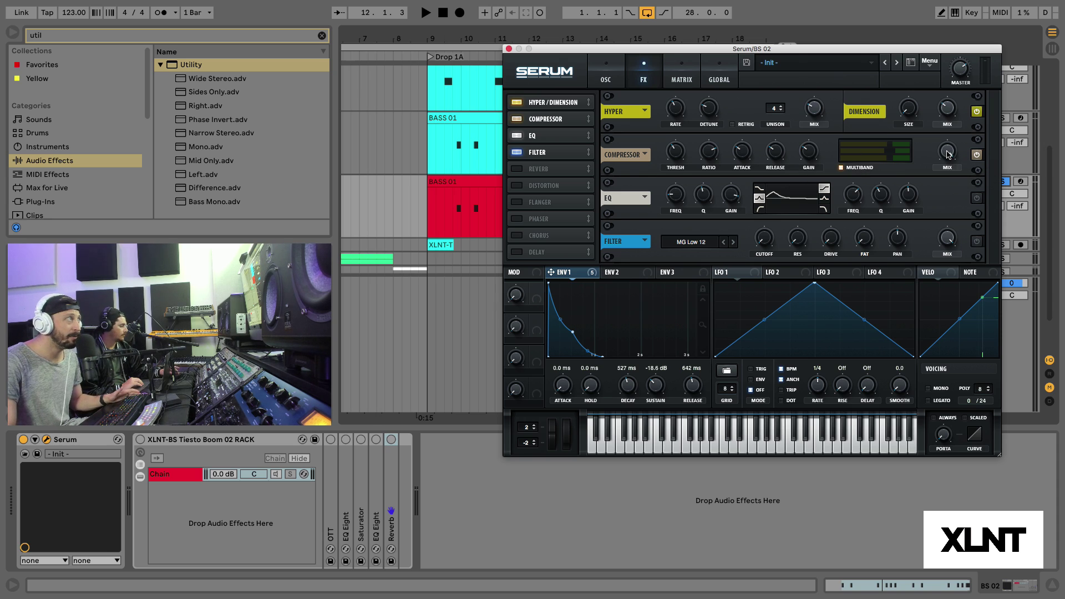
{"action": "key", "text": "space"}
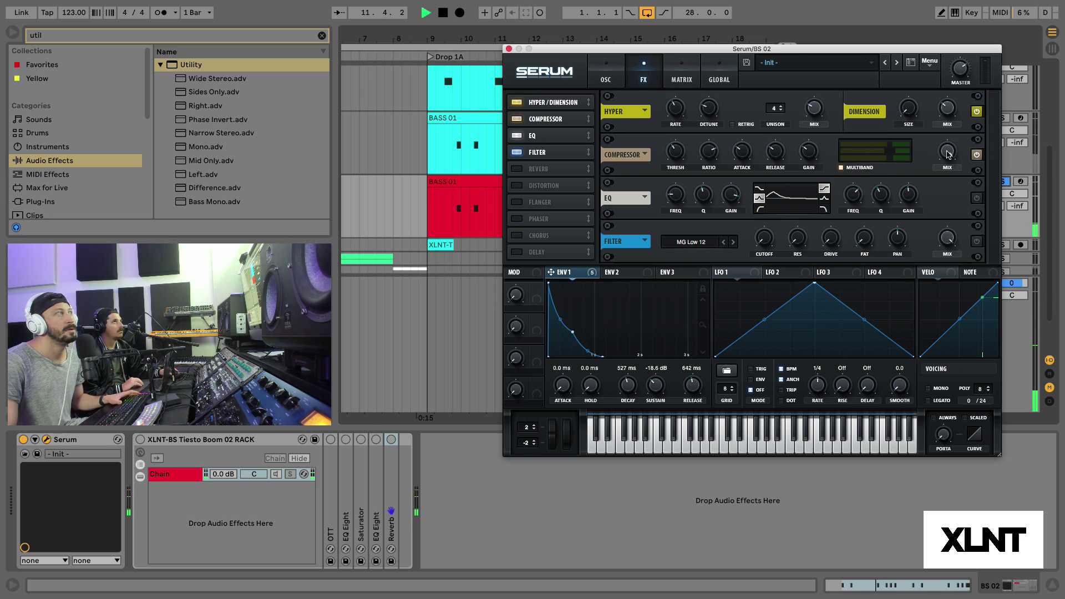
{"action": "key", "text": "space"}
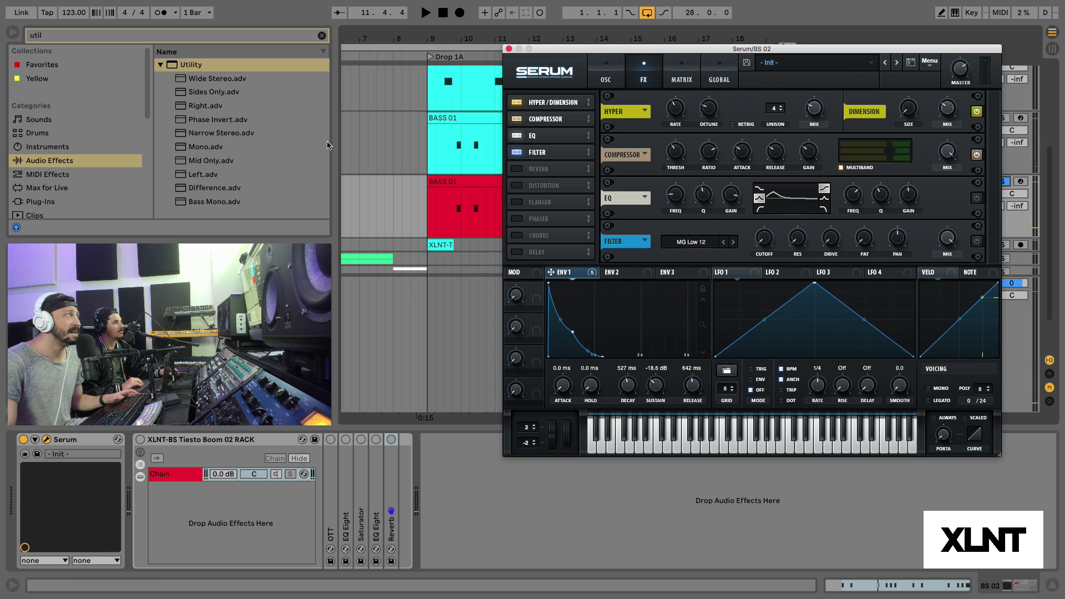
Play the drop from bar 9 with the bass unsoloed, switching the two bass tracks to compare them.
{"action": "key", "text": "space"}
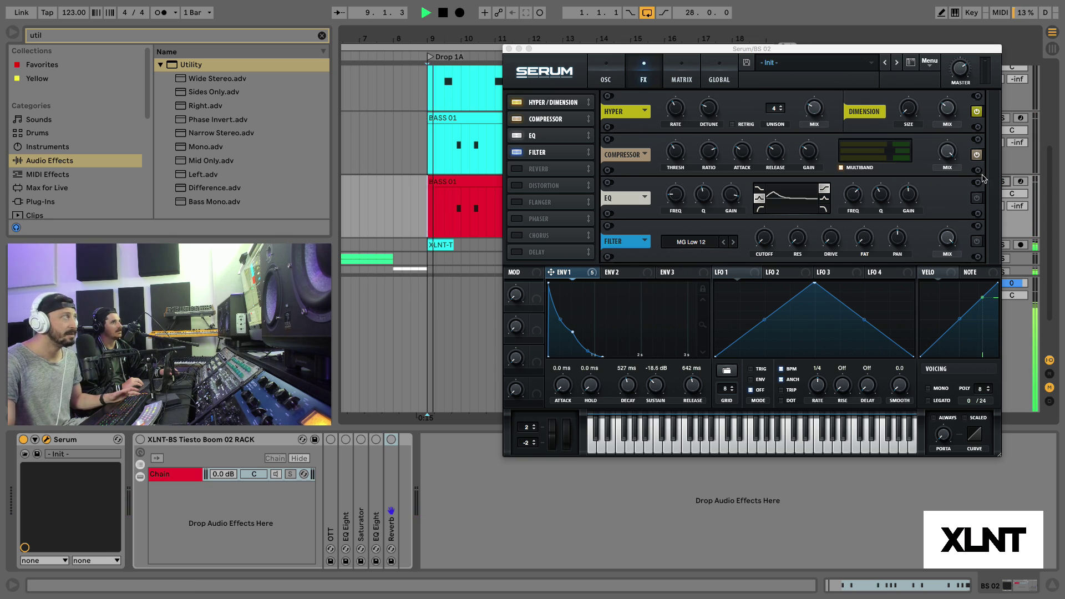
{"action": "left_click_drag", "start_coordinate": [937, 49], "coordinate": [901, 45]}
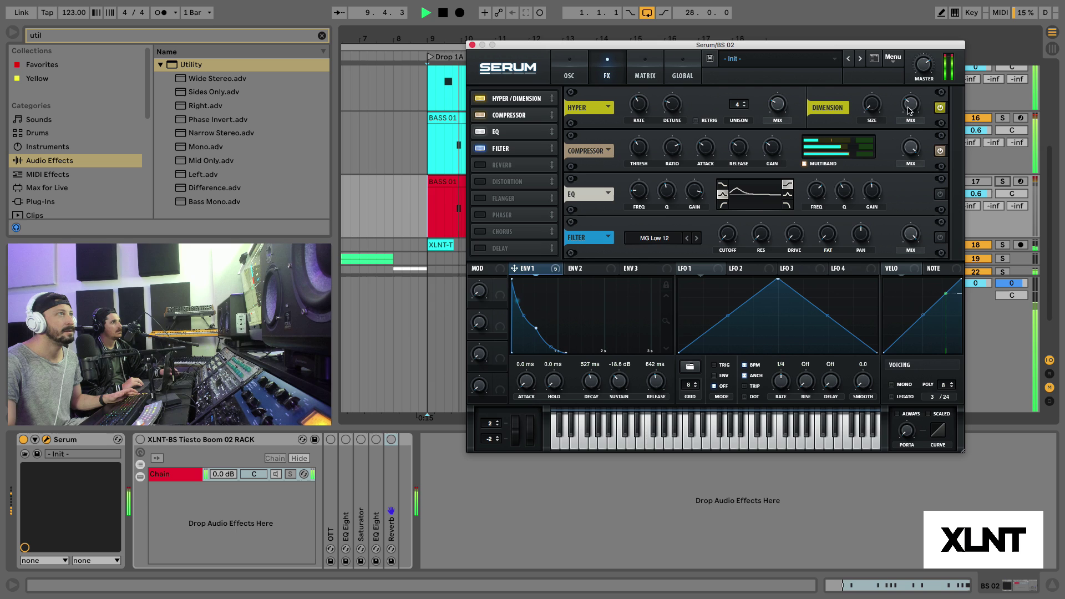
{"action": "left_click", "coordinate": [979, 119]}
{"action": "left_click", "coordinate": [985, 182]}
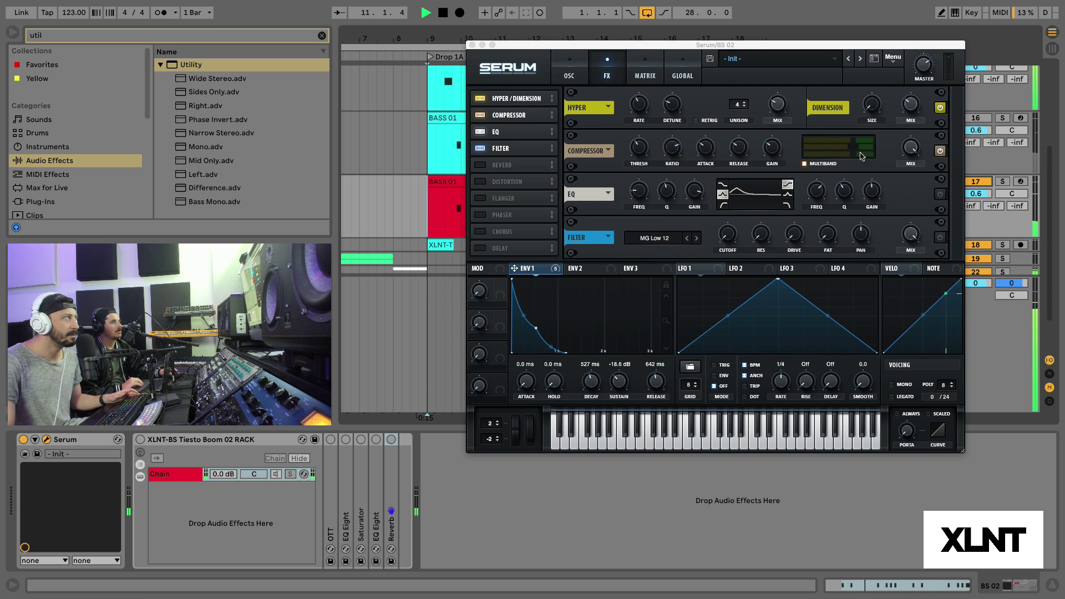
{"action": "left_click_drag", "start_coordinate": [657, 50], "coordinate": [688, 50]}
{"action": "key", "text": "space"}
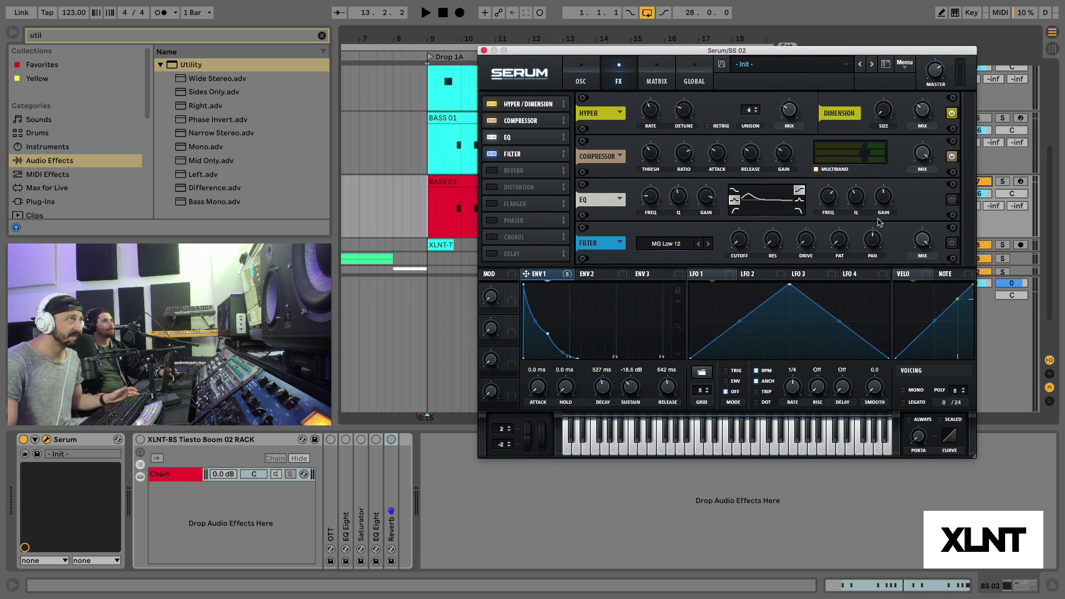
Enable the EQ, boost its low band at 65 Hz, and check the high band's frequency and Q.
{"action": "left_click", "coordinate": [952, 200]}
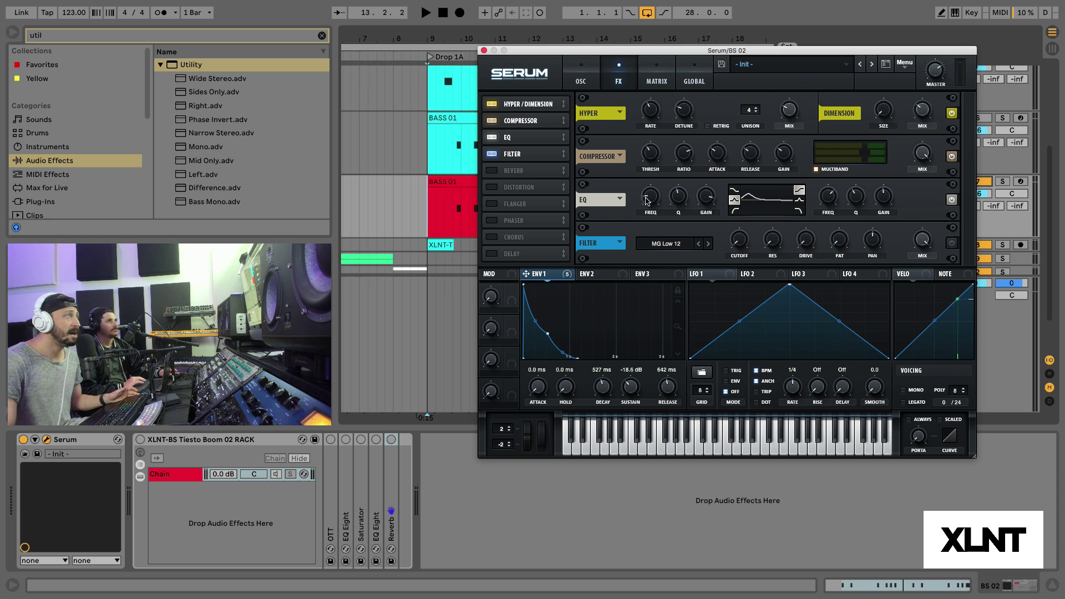
{"action": "mouse_move", "coordinate": [648, 200]}
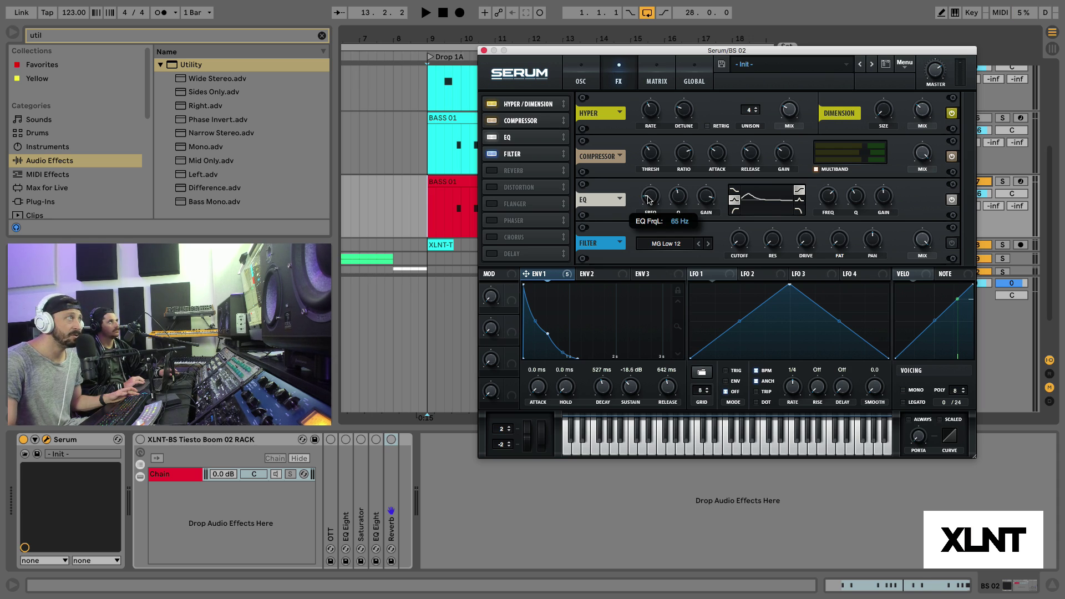
{"action": "mouse_move", "coordinate": [685, 200]}
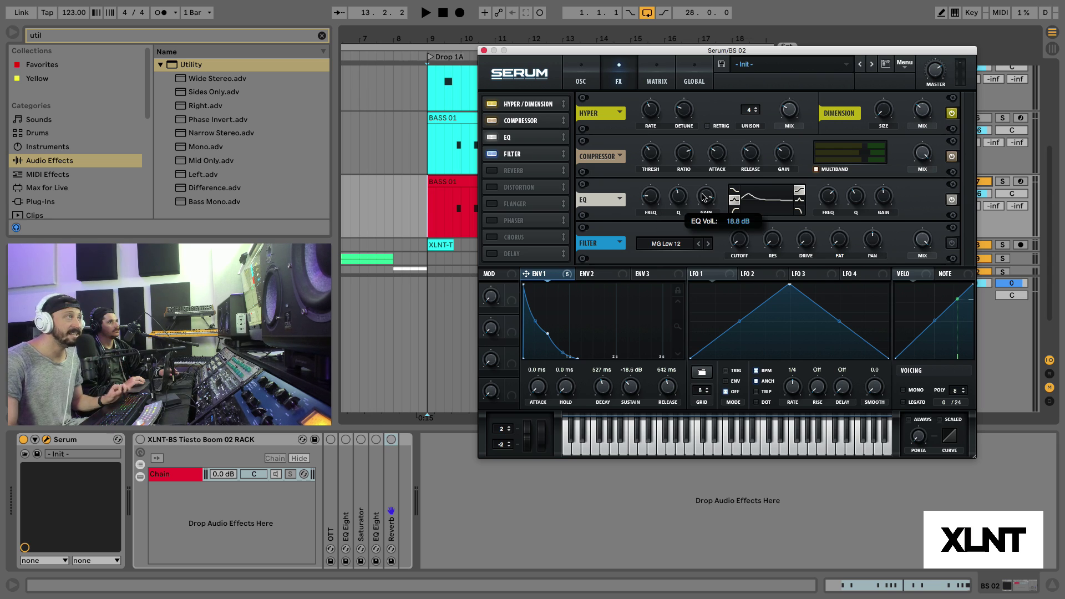
{"action": "mouse_move", "coordinate": [824, 202]}
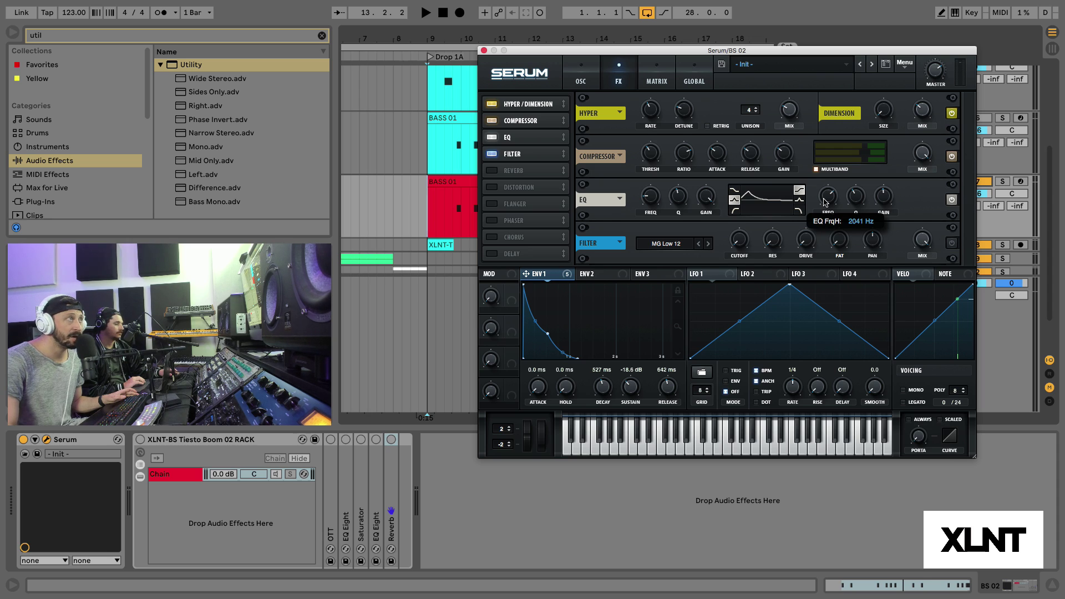
{"action": "mouse_move", "coordinate": [860, 201]}
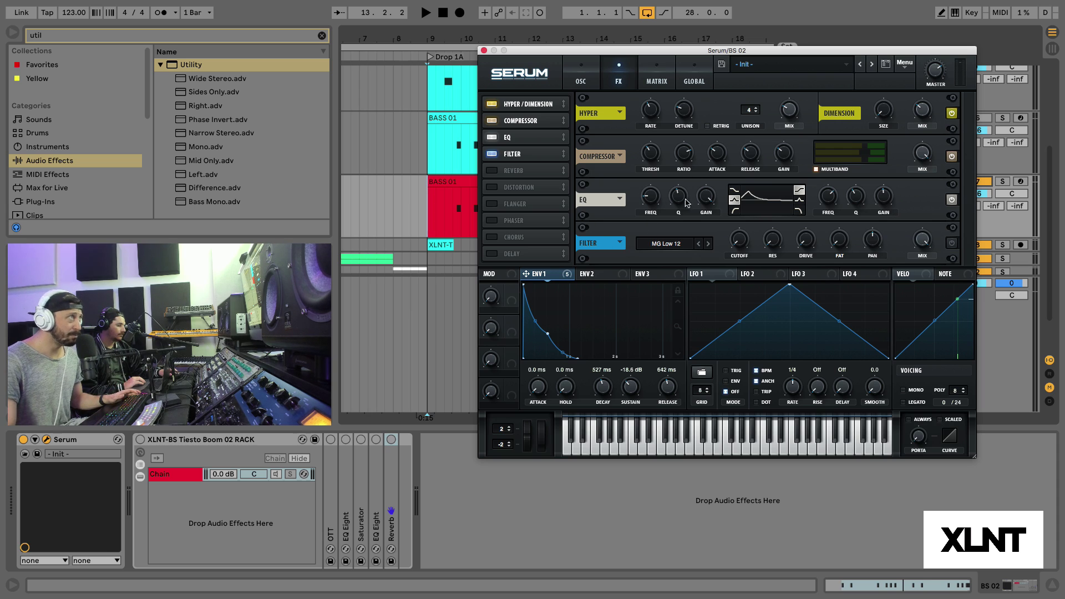
{"action": "mouse_move", "coordinate": [559, 279]}
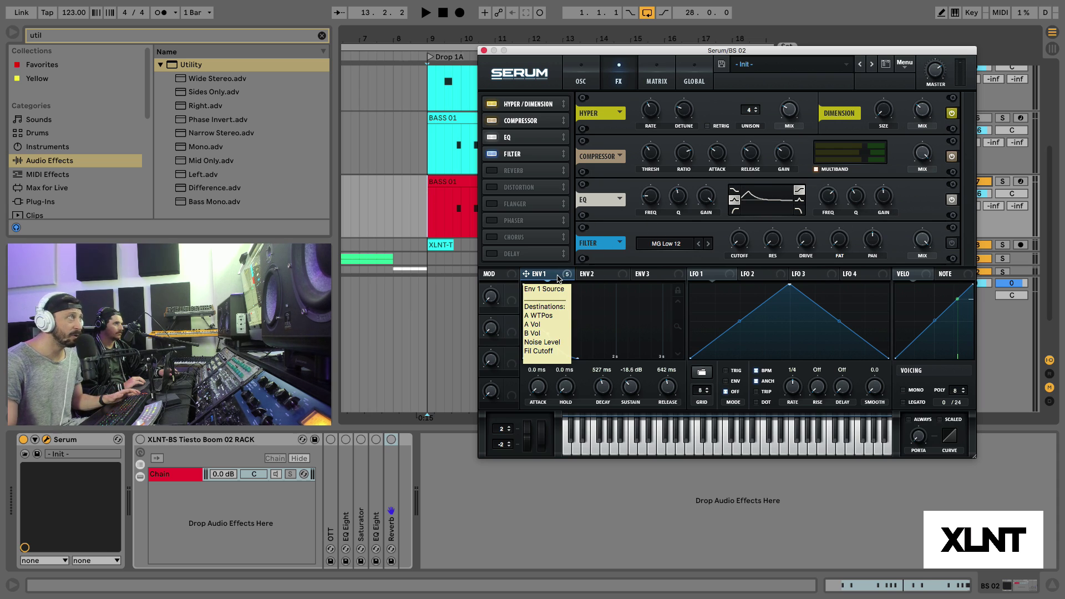
Assign Env 1 to the EQ's low-band frequency at 73 and to its high-band gain, and audition the bass.
{"action": "left_click_drag", "start_coordinate": [526, 274], "coordinate": [651, 199]}
{"action": "mouse_move", "coordinate": [642, 190]}
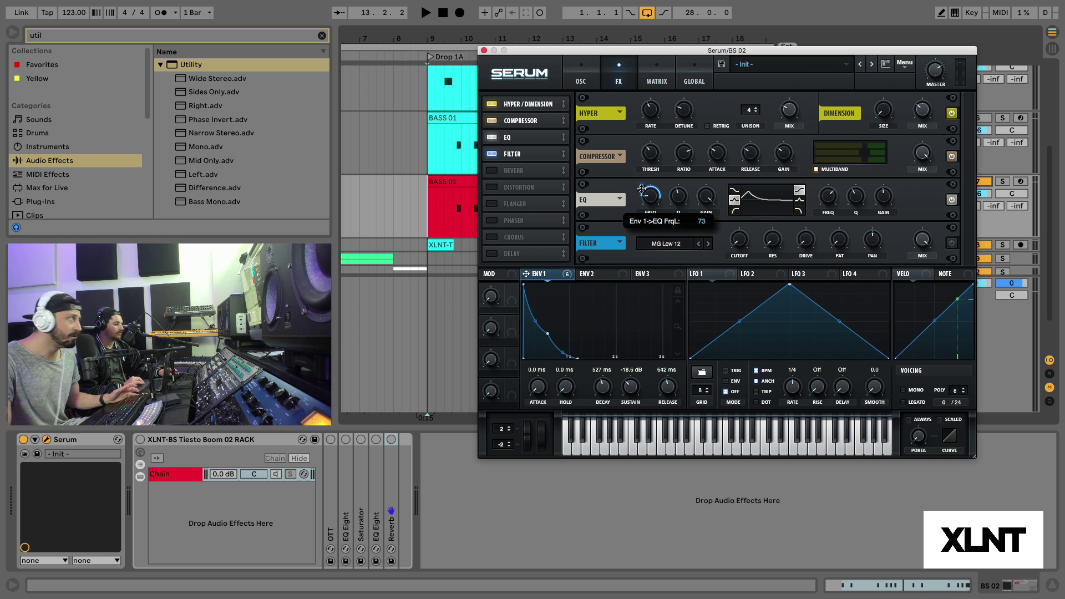
{"action": "left_click_drag", "start_coordinate": [642, 190], "coordinate": [639, 198]}
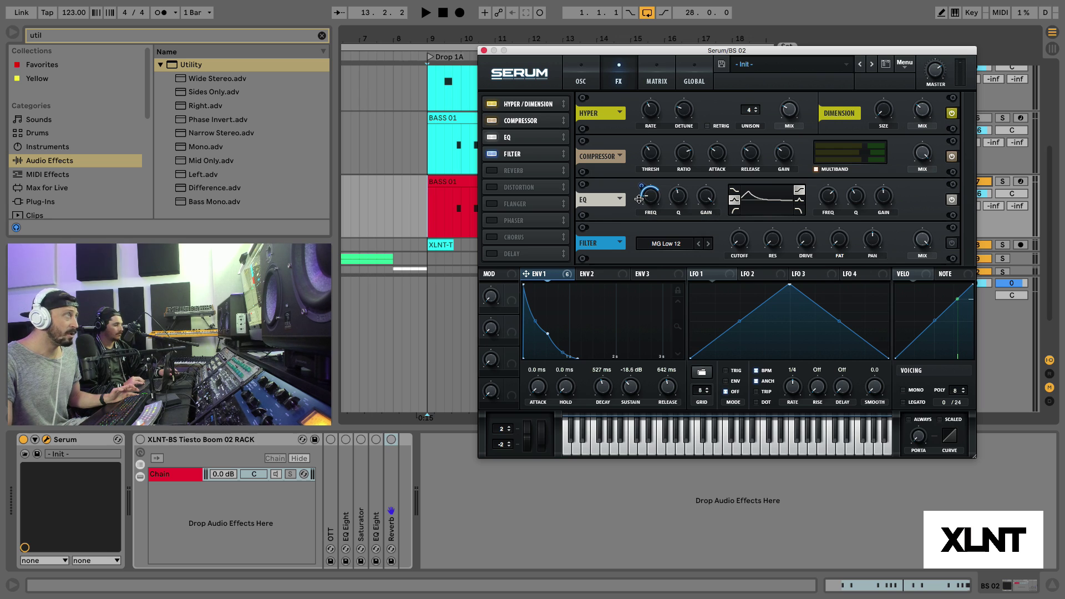
{"action": "left_click_drag", "start_coordinate": [566, 278], "coordinate": [876, 189]}
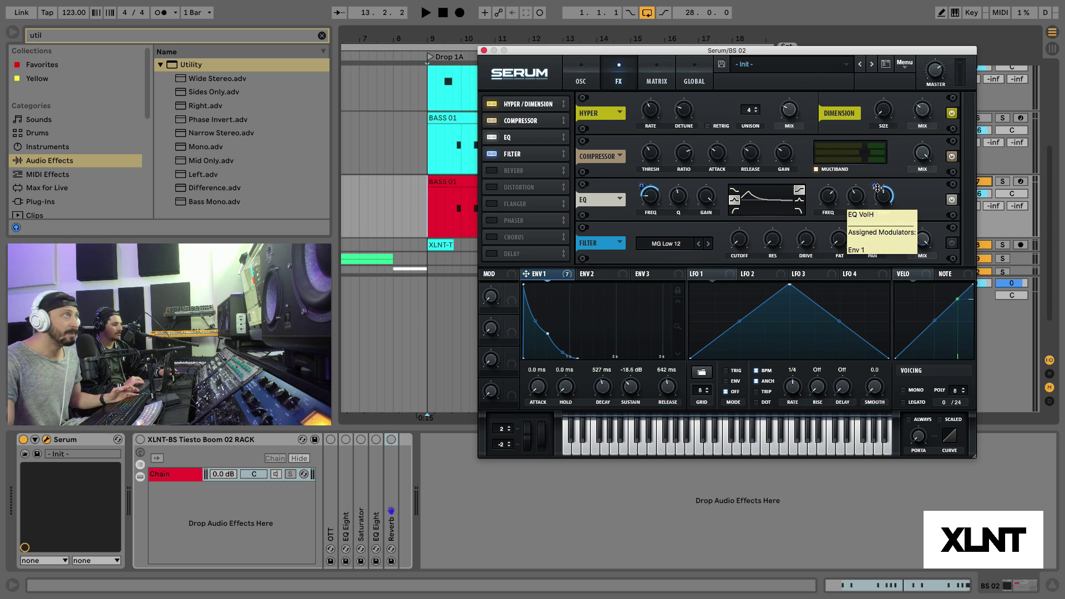
{"action": "key", "text": "space"}
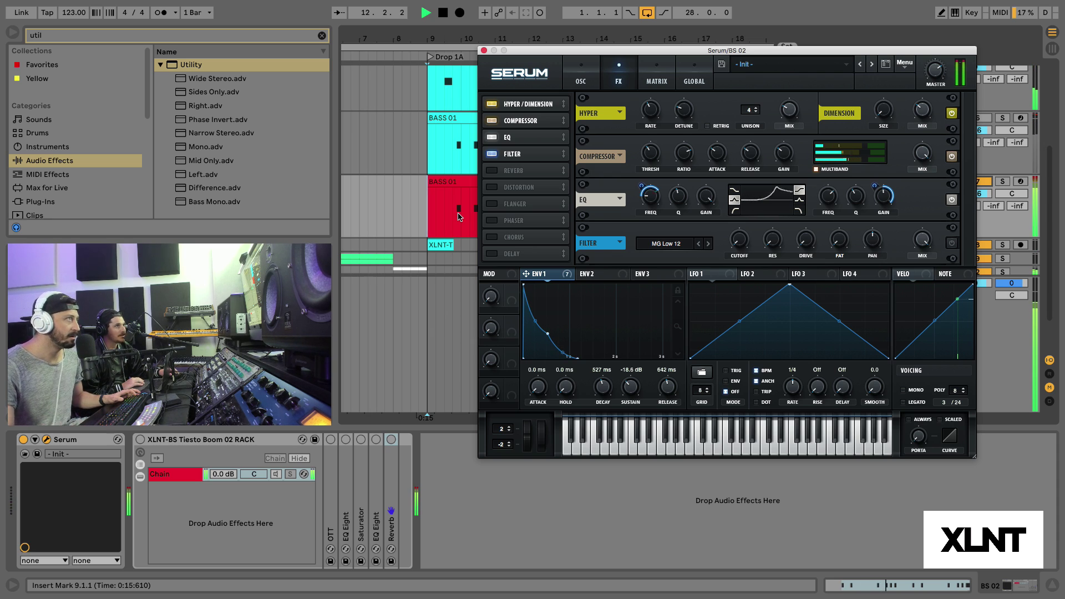
{"action": "key", "text": "space"}
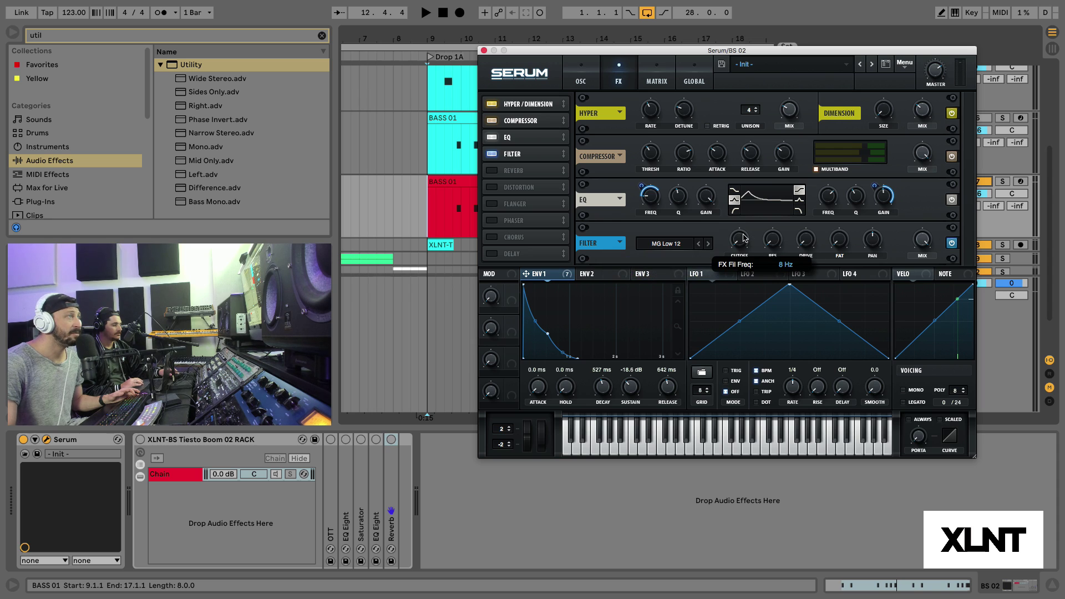
Enable the MG Low 12 filter effect, assign Env 1 to its cutoff at 64, and audition the bass.
{"action": "mouse_move", "coordinate": [779, 246]}
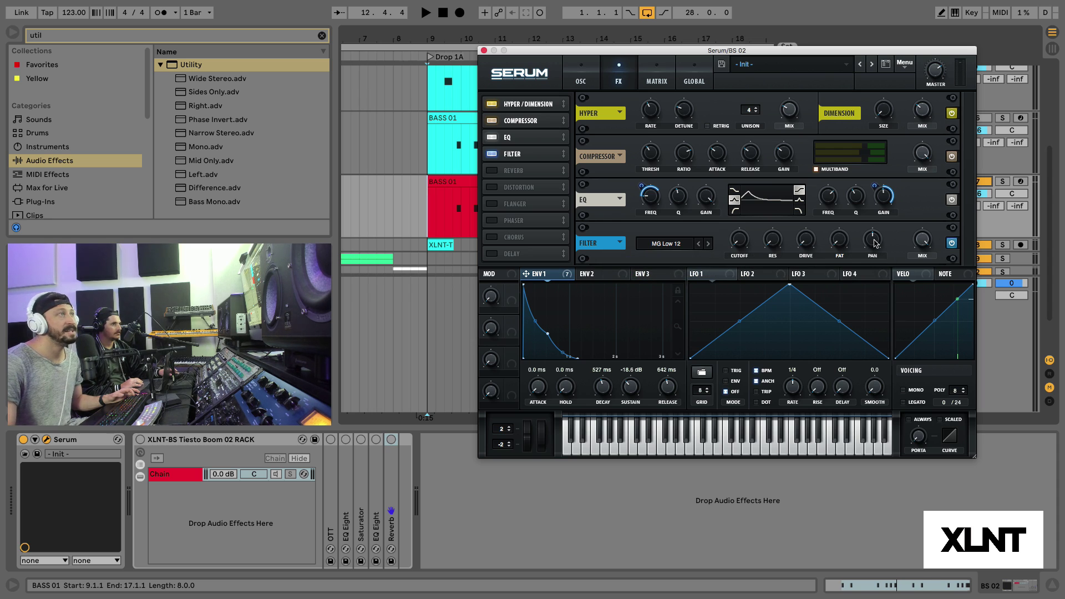
{"action": "mouse_move", "coordinate": [924, 244]}
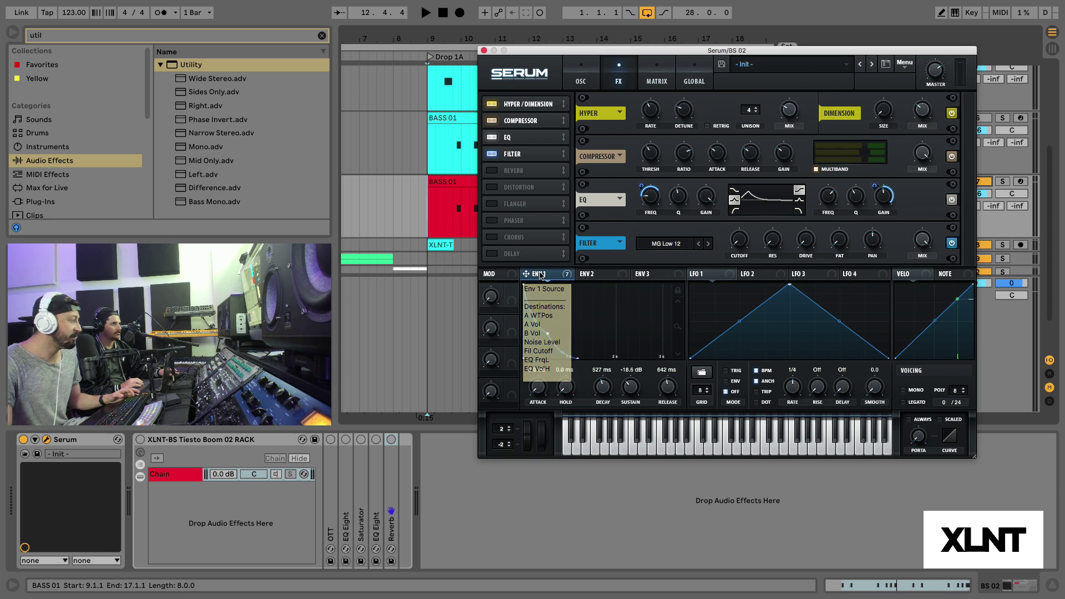
{"action": "left_click_drag", "start_coordinate": [539, 274], "coordinate": [727, 246]}
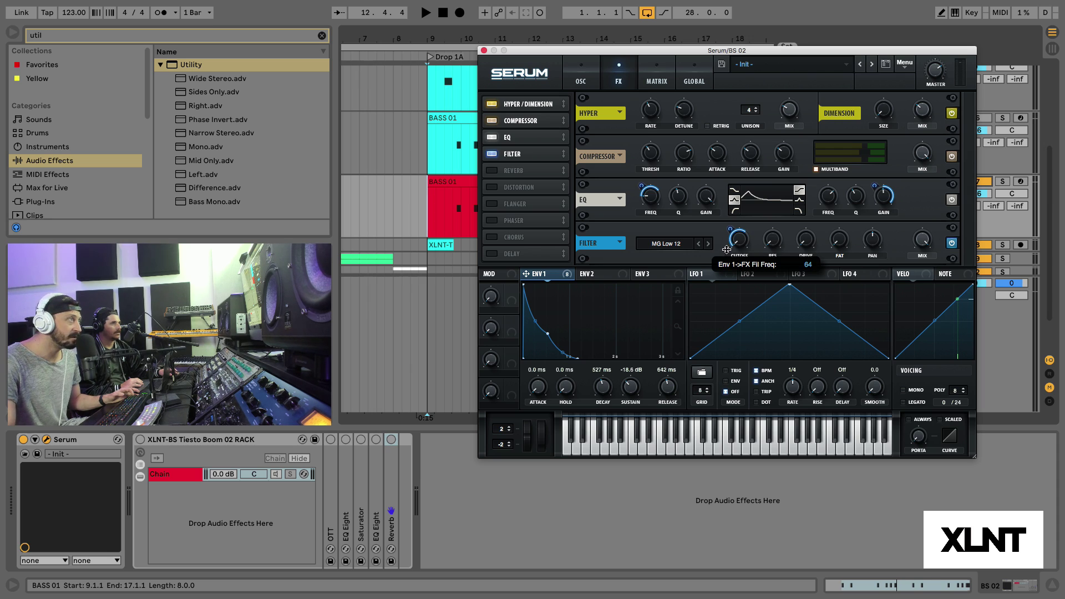
{"action": "key", "text": "space"}
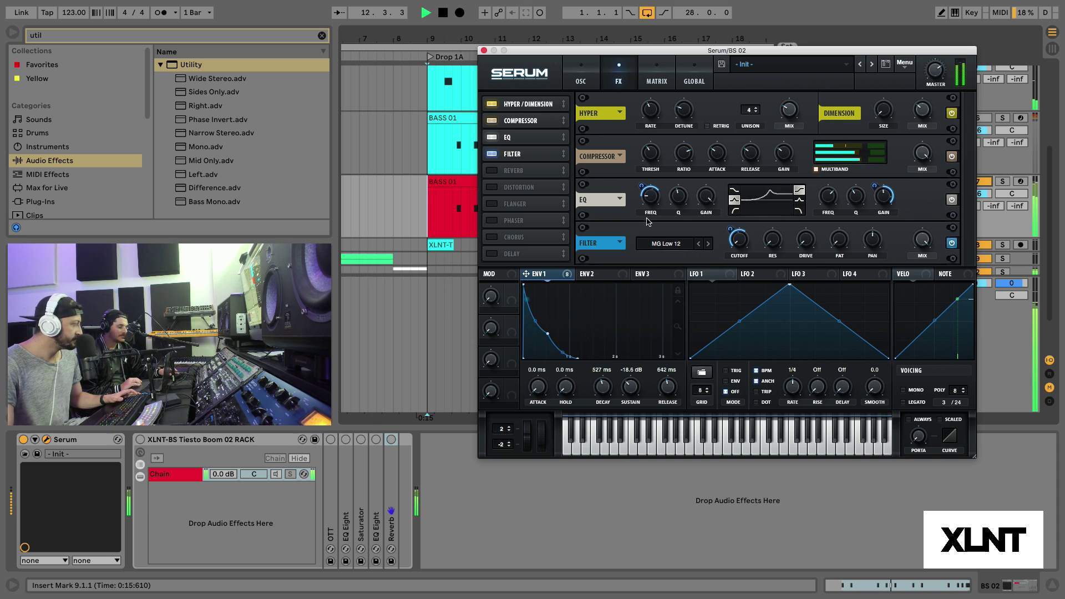
{"action": "key", "text": "space"}
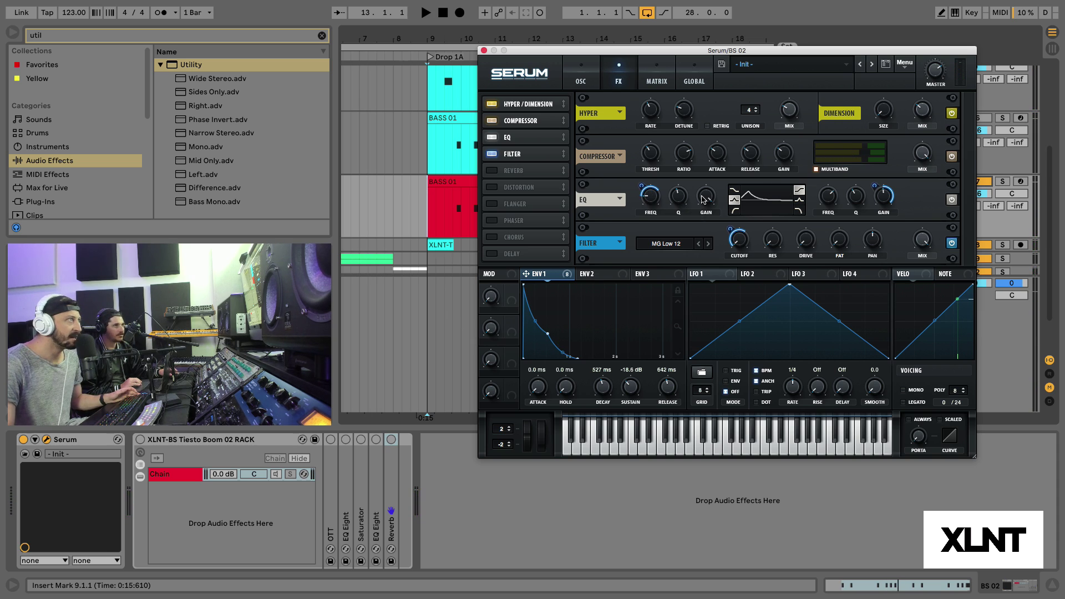
Adjust the gain of the EQ's low band and audition the bass.
{"action": "left_click_drag", "start_coordinate": [702, 198], "coordinate": [702, 217]}
{"action": "key", "text": "space"}
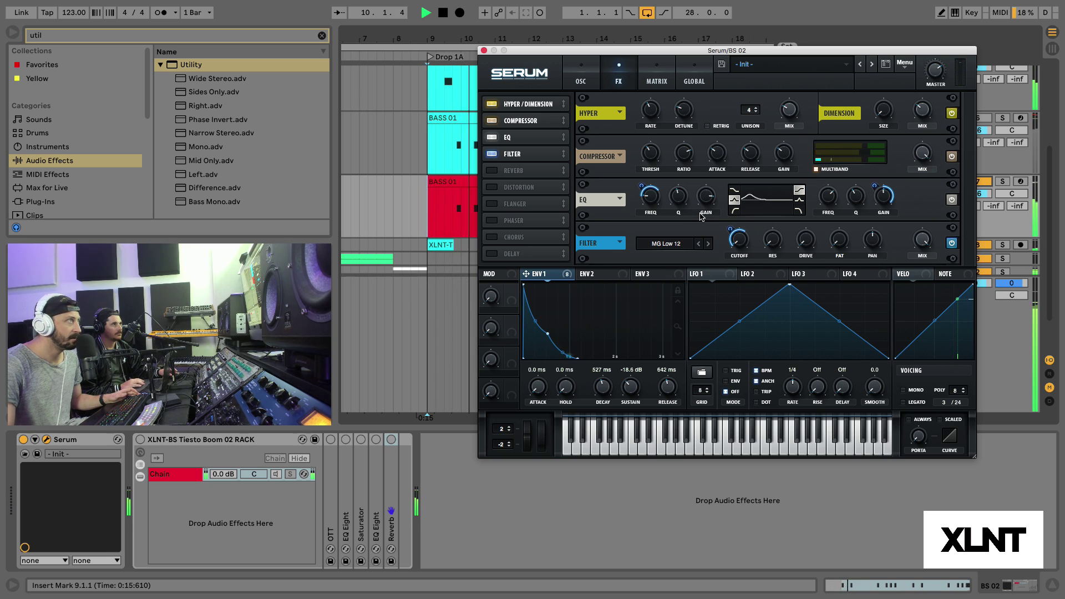
{"action": "key", "text": "space"}
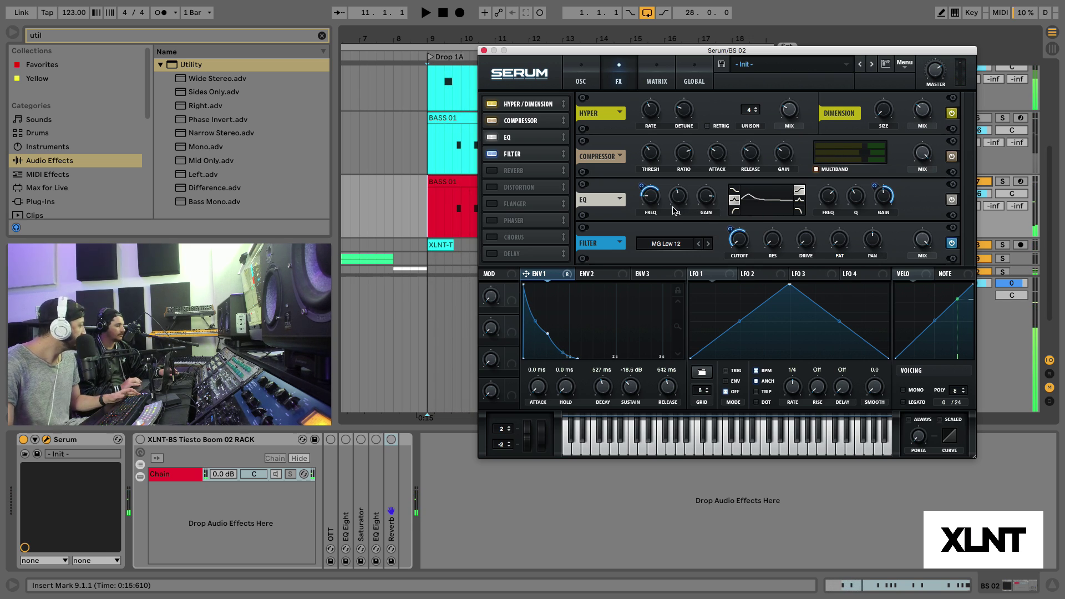
Review the oscillator settings and check the frequency and gain of the EQ's low band.
{"action": "left_click", "coordinate": [581, 79]}
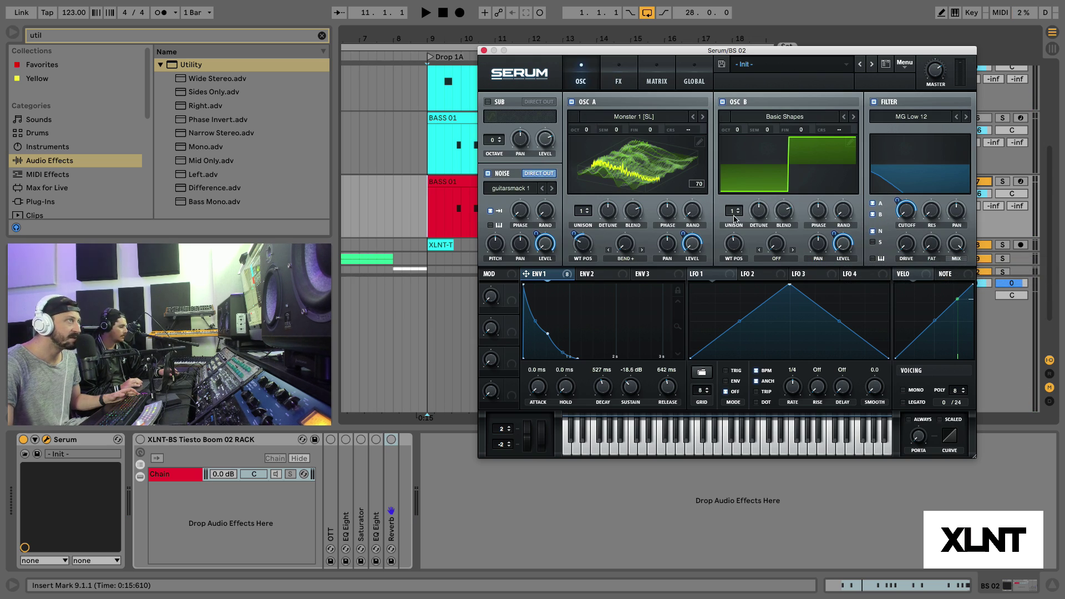
{"action": "left_click", "coordinate": [626, 84]}
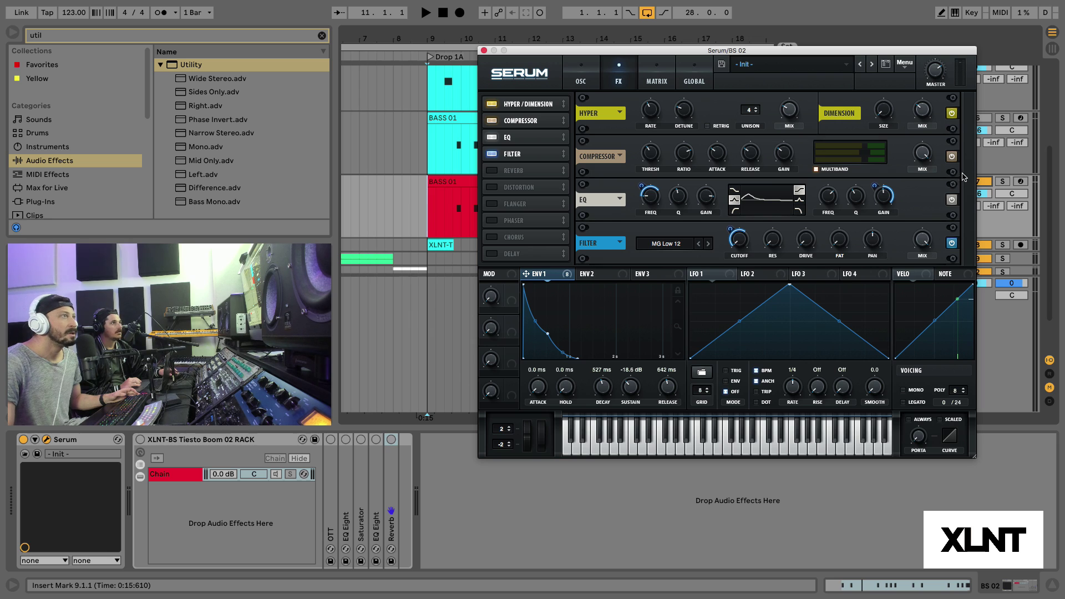
{"action": "left_click", "coordinate": [647, 198]}
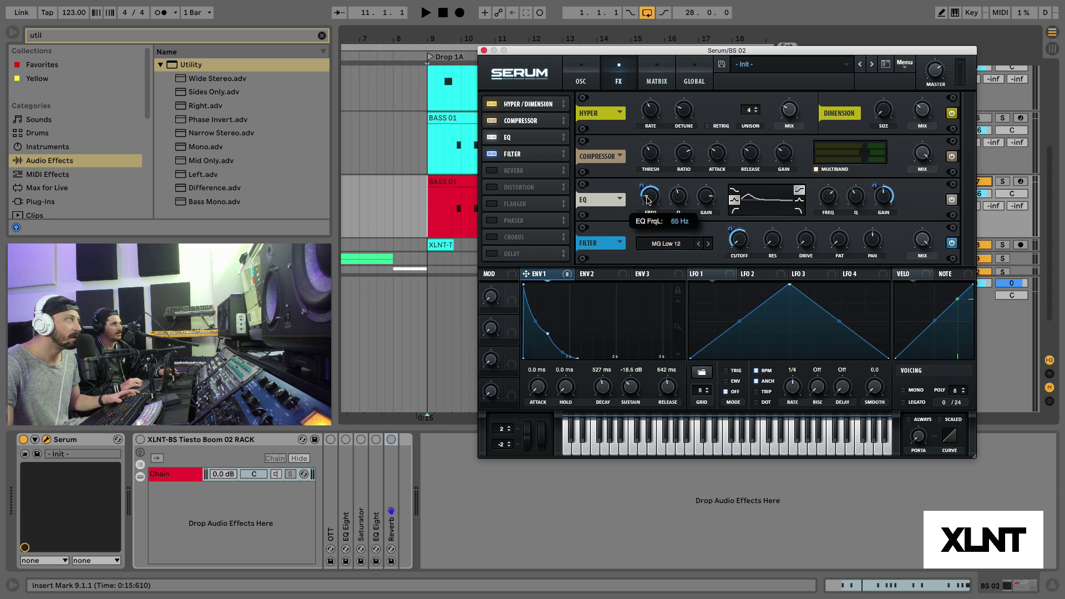
{"action": "left_click", "coordinate": [704, 199]}
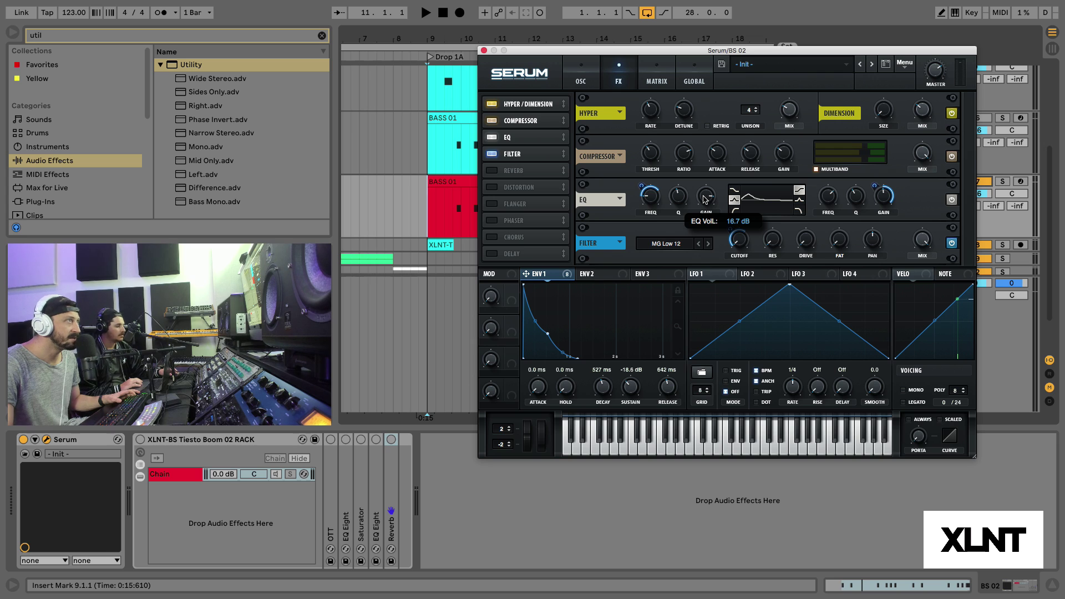
Solo the red BS 02 track, move the Serum window clear of the mixer controls, and play the bass.
{"action": "key", "text": "space"}
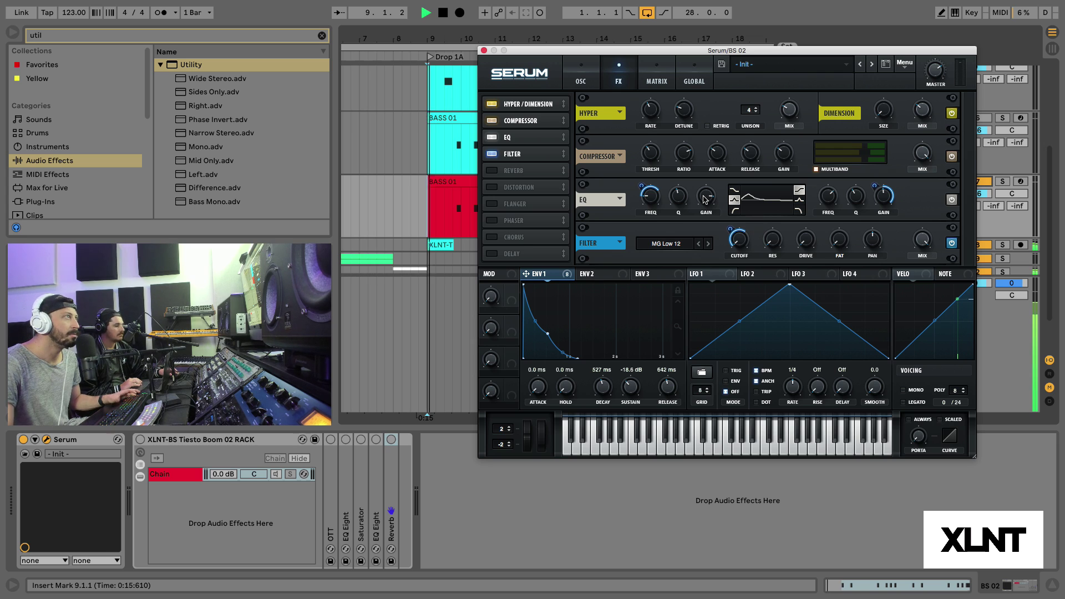
{"action": "key", "text": "space"}
{"action": "left_click", "coordinate": [1003, 181]}
{"action": "key", "text": "space"}
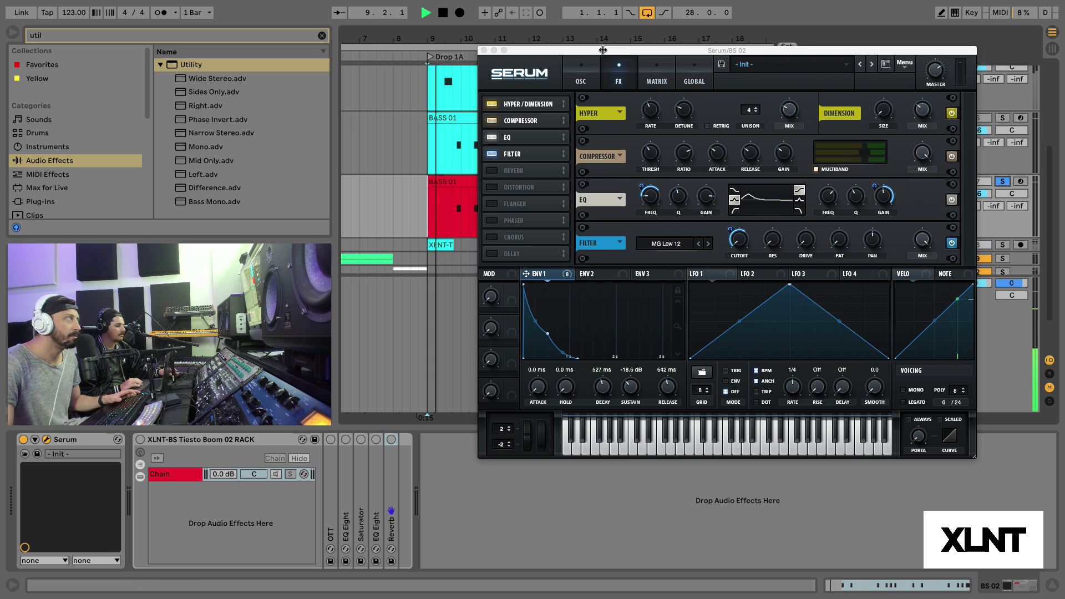
{"action": "mouse_move", "coordinate": [721, 50]}
{"action": "left_mouse_down"}
{"action": "mouse_move", "coordinate": [775, 65]}
{"action": "mouse_move", "coordinate": [709, 59]}
{"action": "left_mouse_up"}
{"action": "key", "text": "space"}
{"action": "key", "text": "space"}
{"action": "key", "text": "space"}
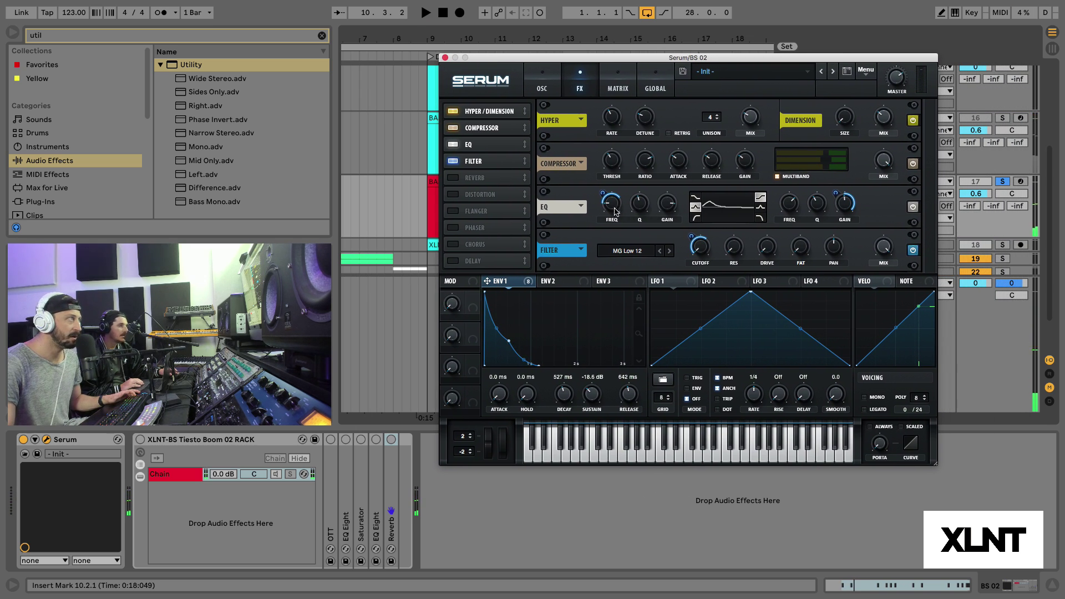
Close the Serum window and activate the XLNT-BS Tiesto Boom 02 RACK.
{"action": "mouse_move", "coordinate": [613, 210]}
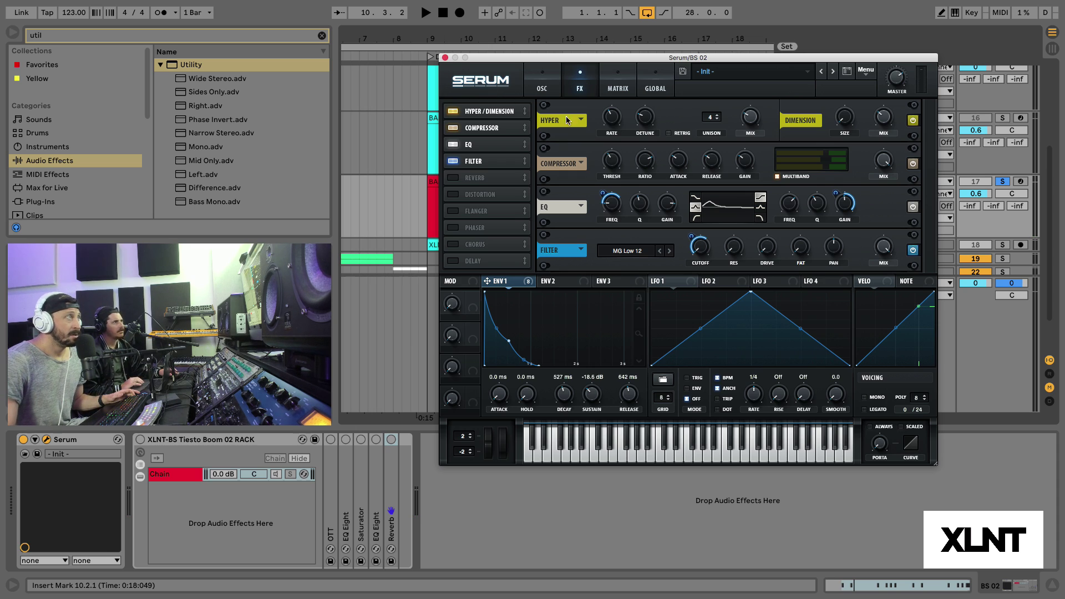
{"action": "mouse_move", "coordinate": [669, 208]}
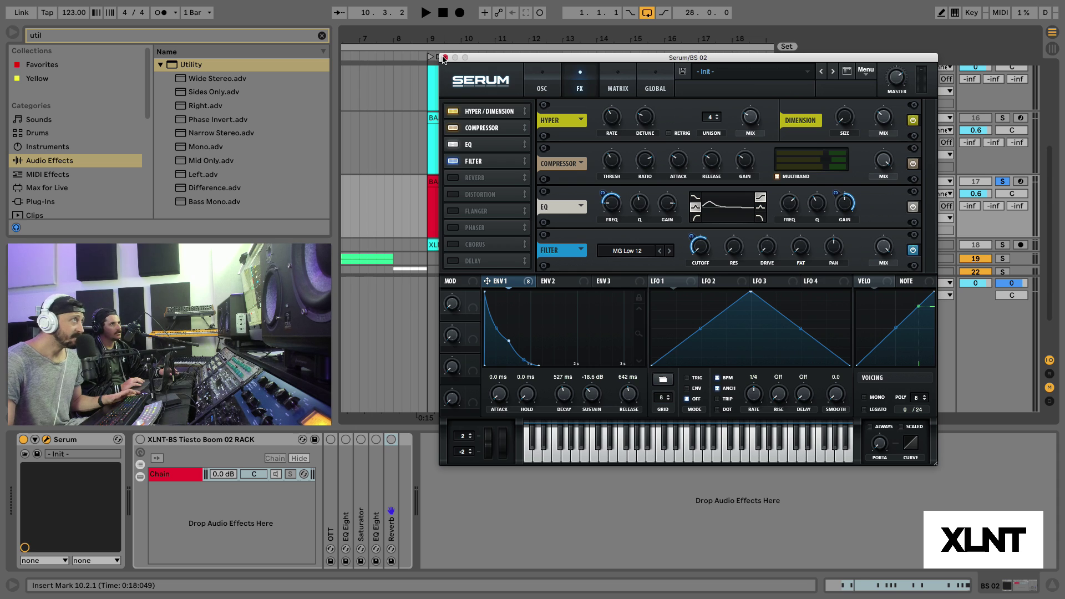
{"action": "left_click", "coordinate": [445, 57]}
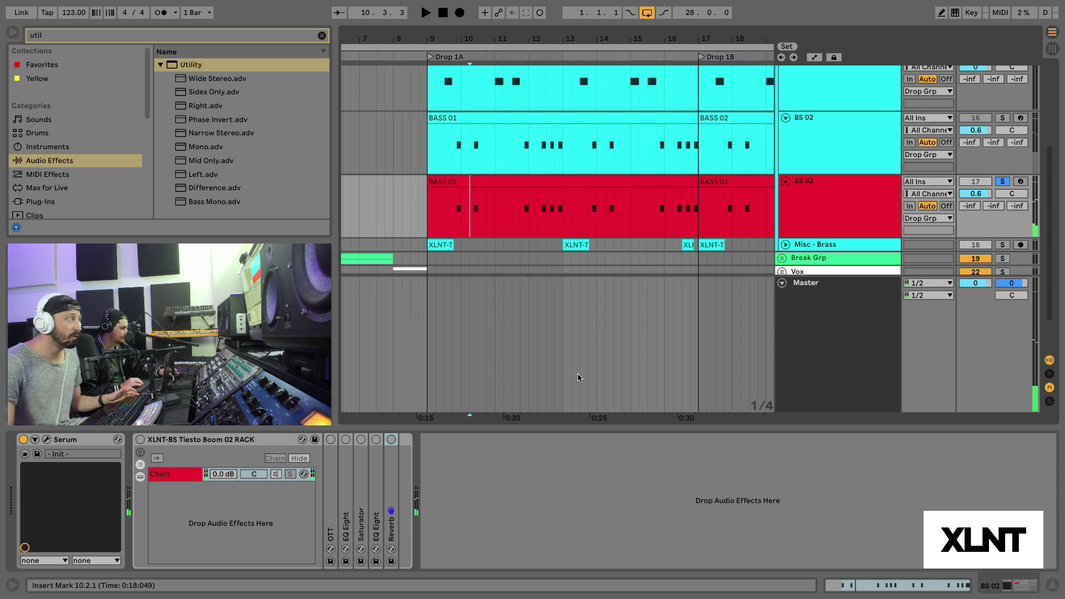
{"action": "left_click", "coordinate": [214, 441]}
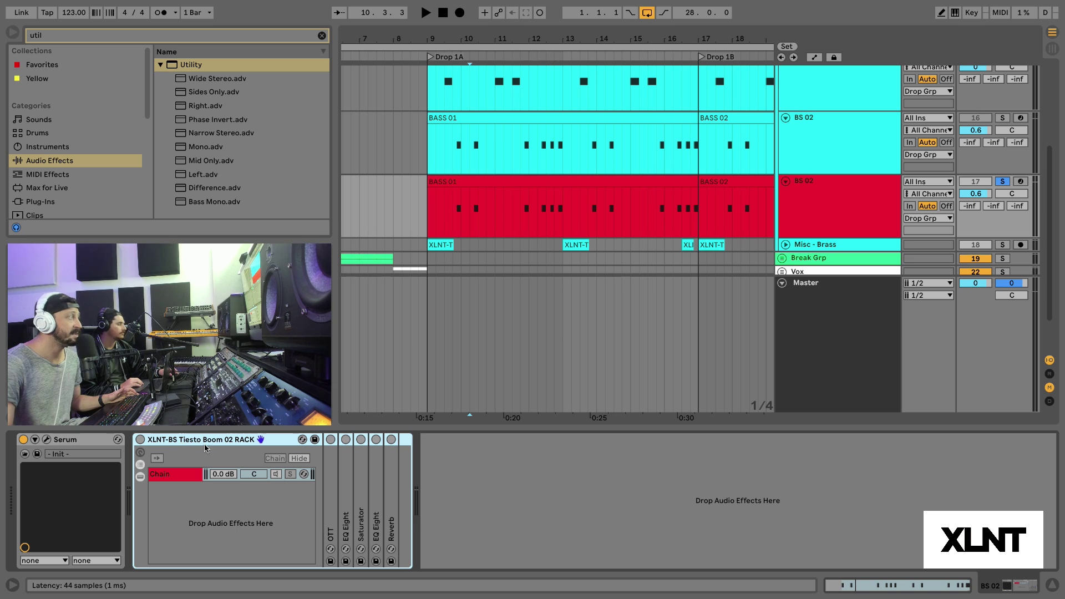
{"action": "key", "text": "0"}
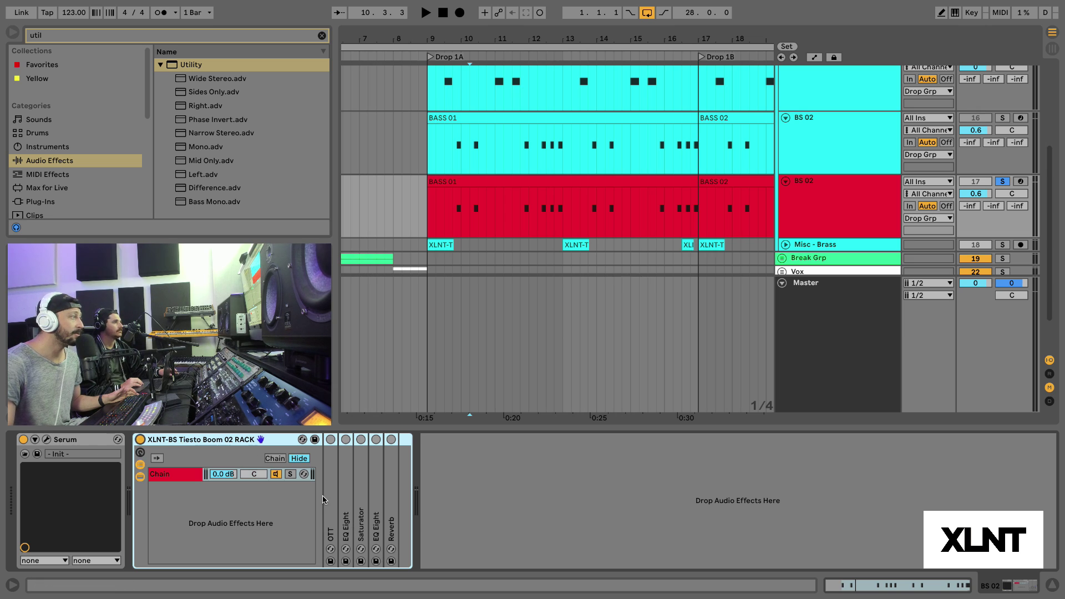
Unfold and enable OTT in the rack, audition the soloed bass through it, and fold it again.
{"action": "left_click", "coordinate": [305, 475]}
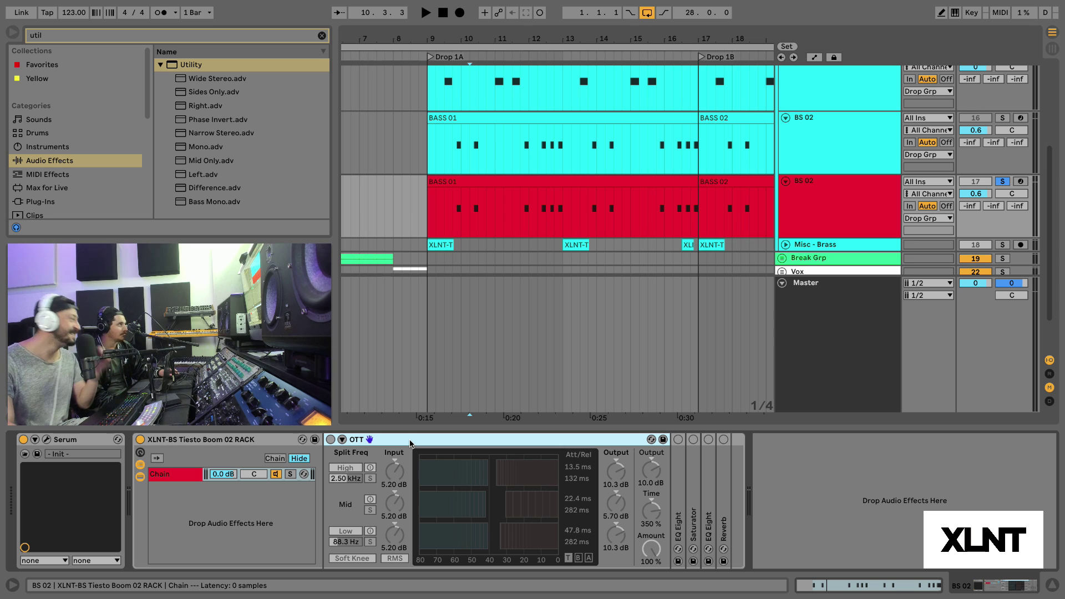
{"action": "left_click", "coordinate": [331, 440]}
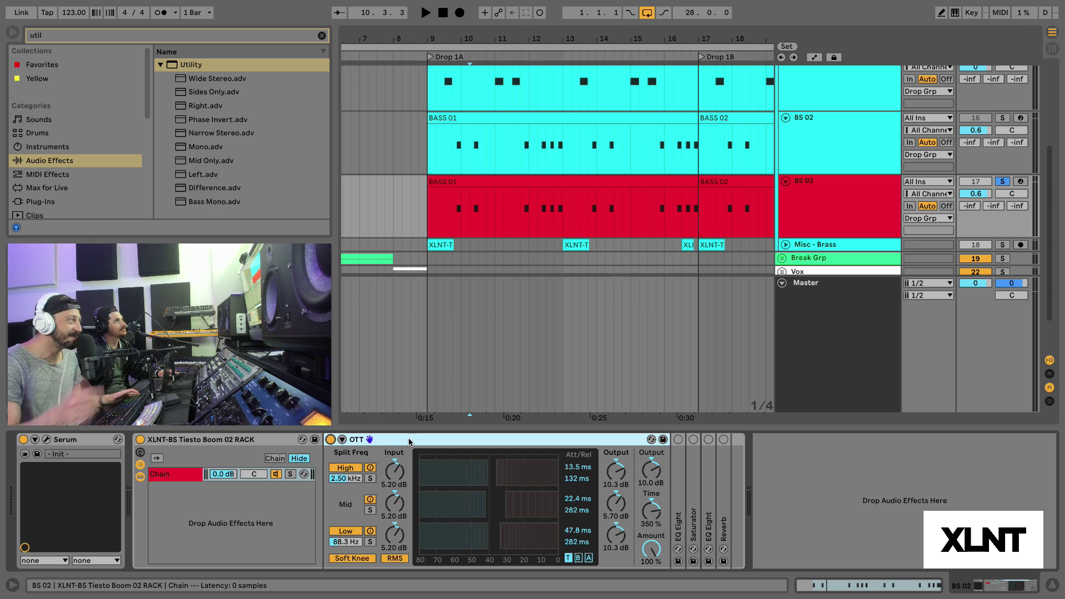
{"action": "key", "text": "space"}
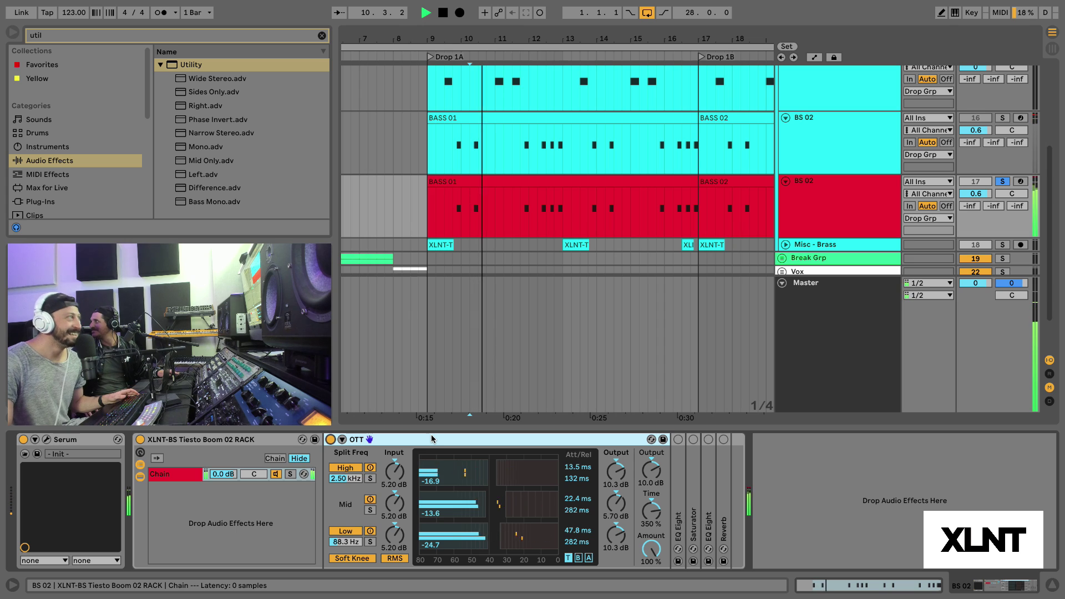
{"action": "key", "text": "space"}
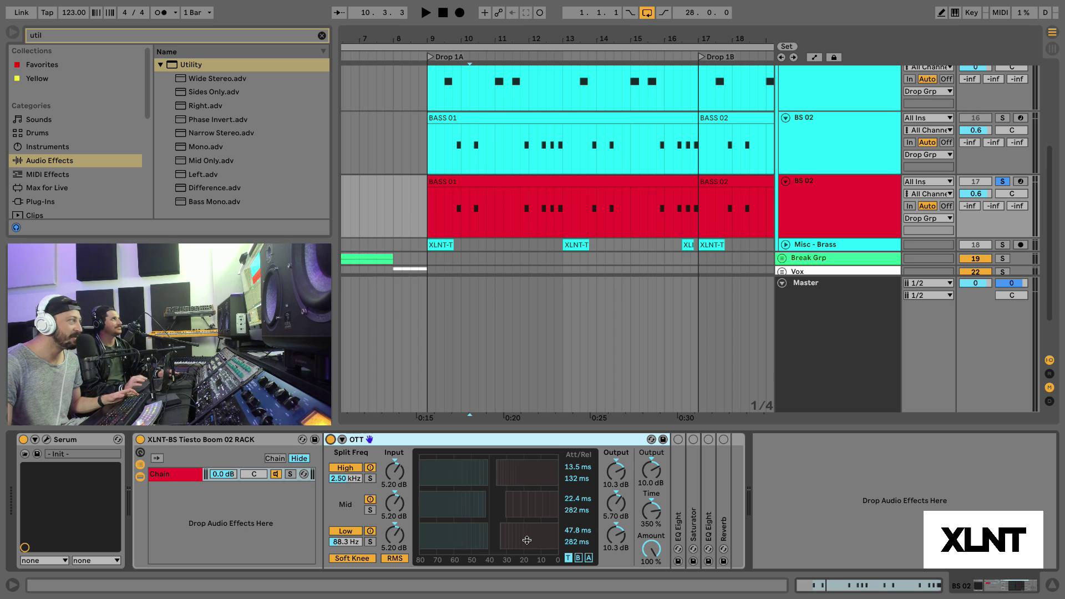
{"action": "key", "text": "space"}
{"action": "key", "text": "space"}
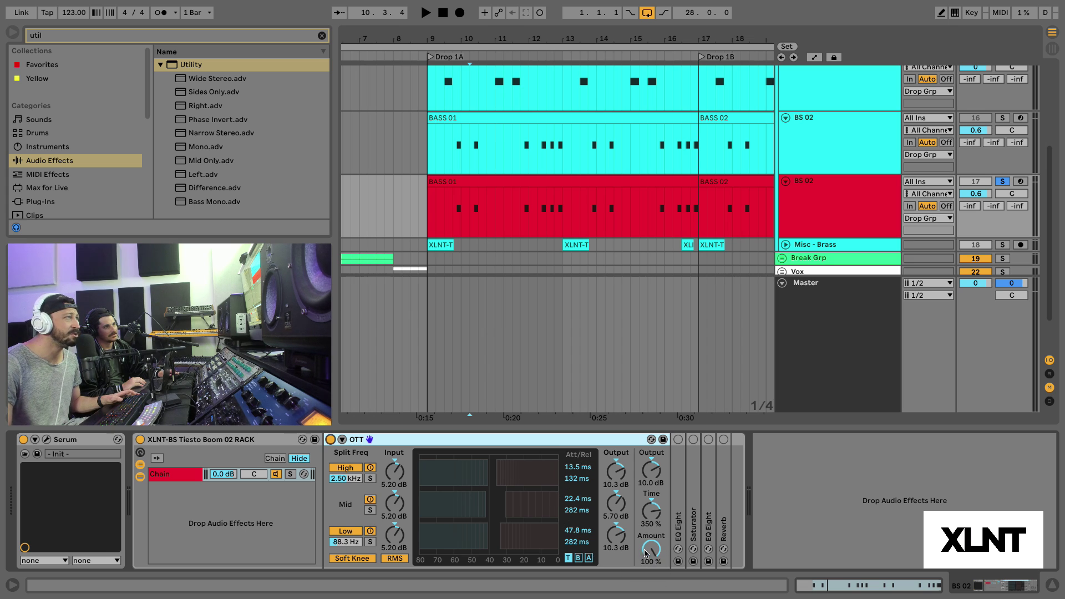
{"action": "double_click", "coordinate": [418, 441]}
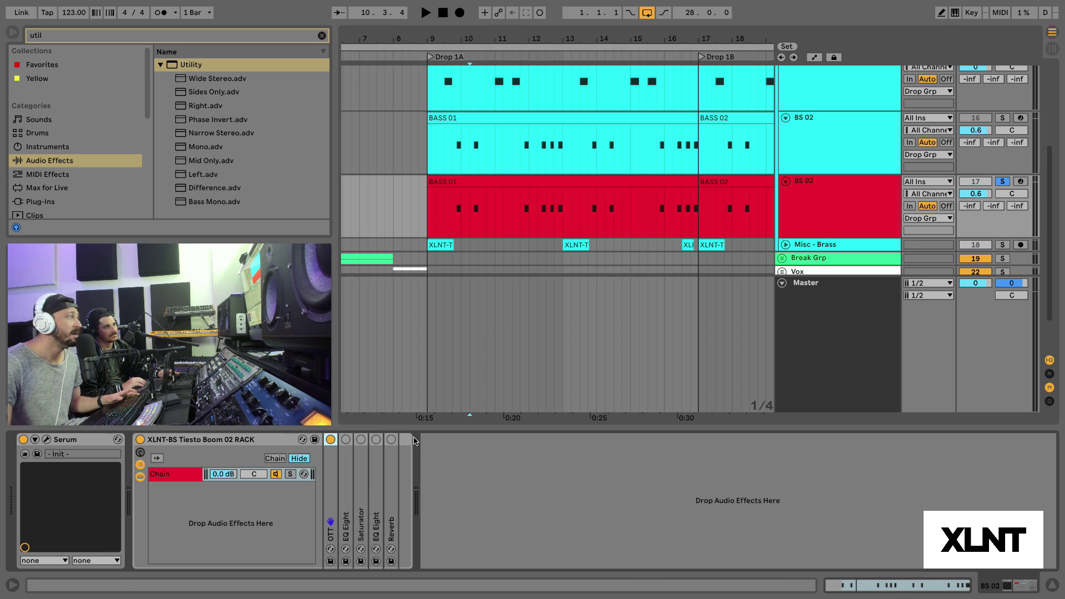
Unfold and enable the first EQ Eight in the rack, and play the soloed bass from 11.4.1.
{"action": "double_click", "coordinate": [344, 499]}
{"action": "left_click", "coordinate": [345, 439]}
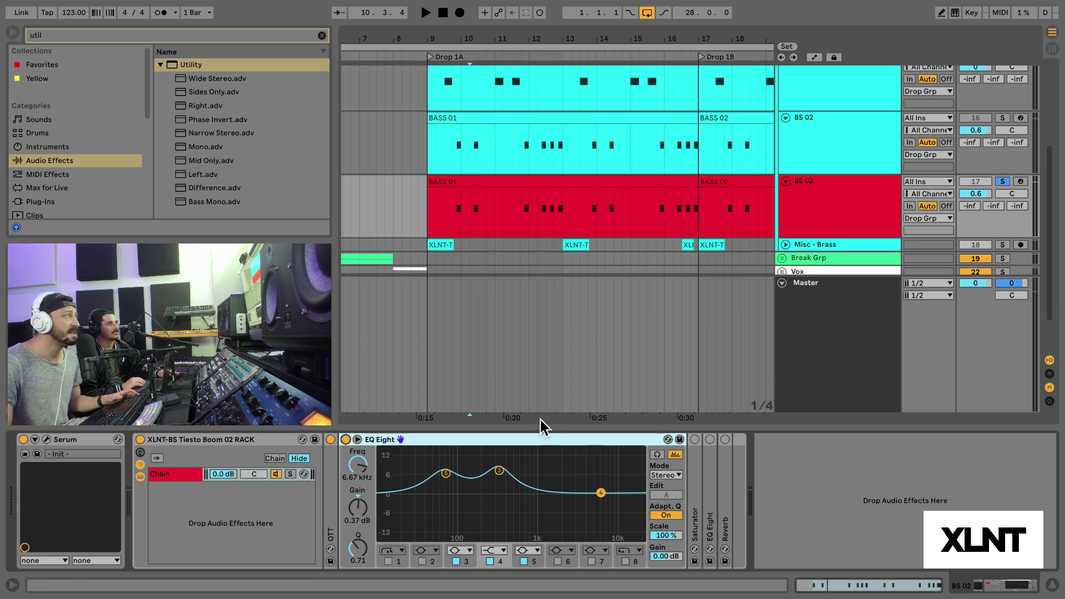
{"action": "left_click", "coordinate": [520, 216]}
{"action": "key", "text": "space"}
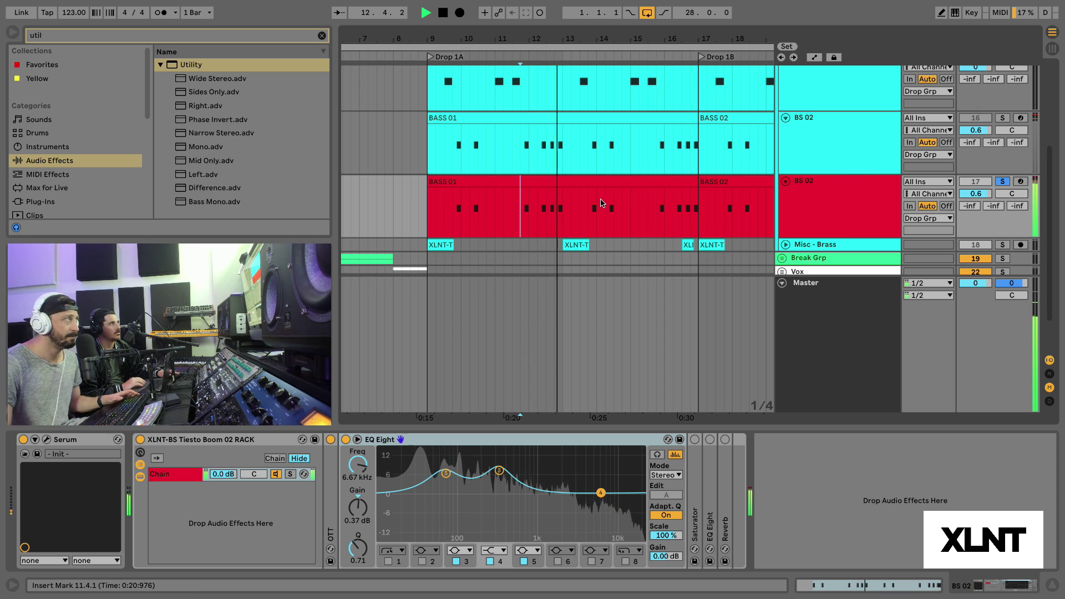
Unsolo the red BS 02 track and play the drop from 11.4.1 in the full mix.
{"action": "left_click", "coordinate": [1003, 181]}
{"action": "key", "text": "space"}
{"action": "key", "text": "space"}
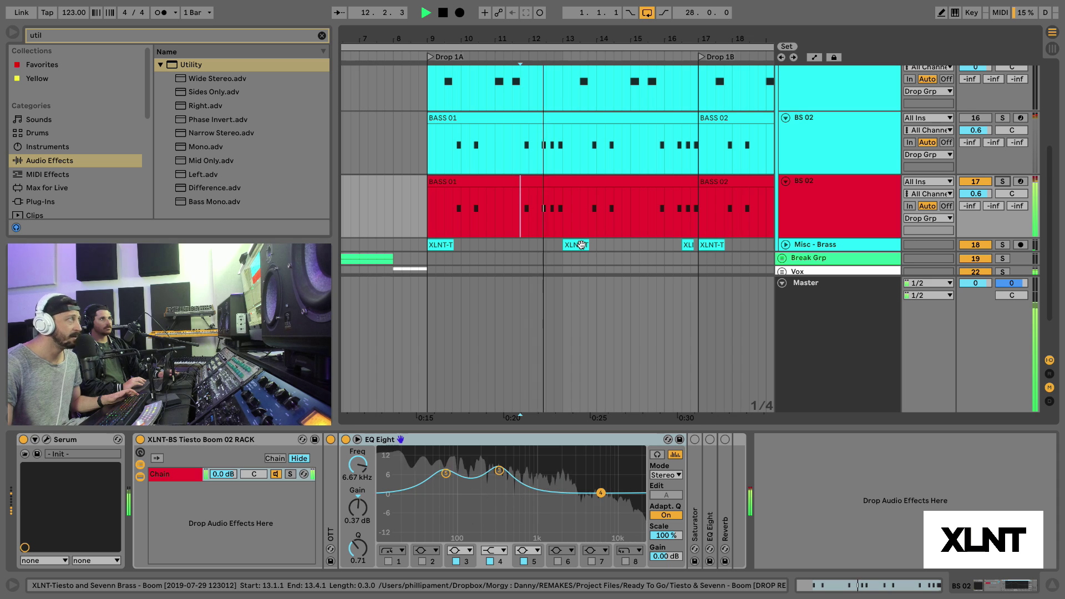
{"action": "key", "text": "space"}
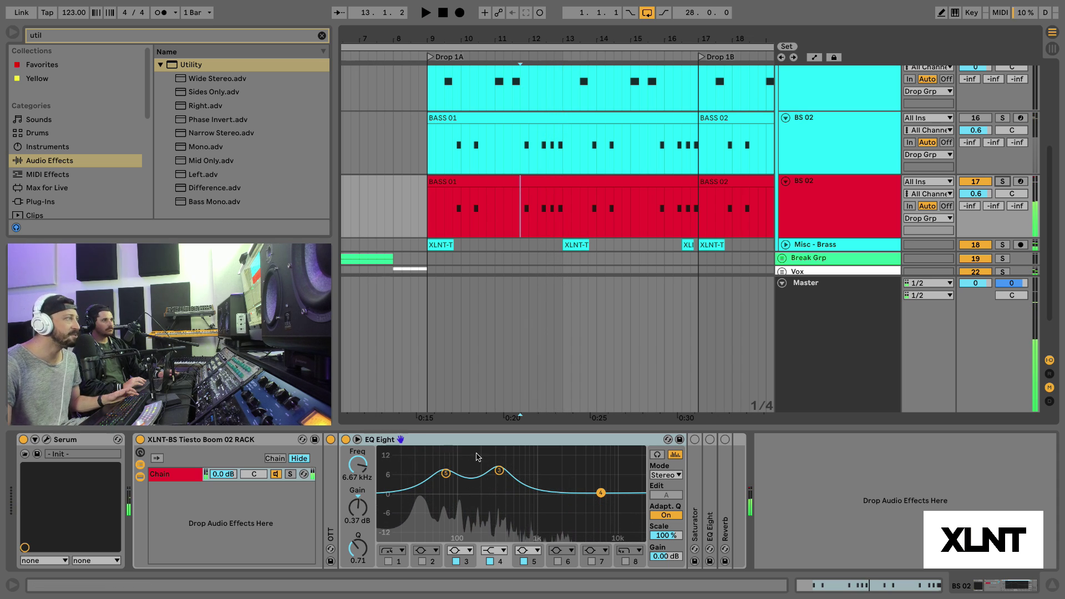
Fold the first EQ Eight, then unfold and enable the Saturator in the rack and fold it again.
{"action": "double_click", "coordinate": [447, 442]}
{"action": "double_click", "coordinate": [361, 481]}
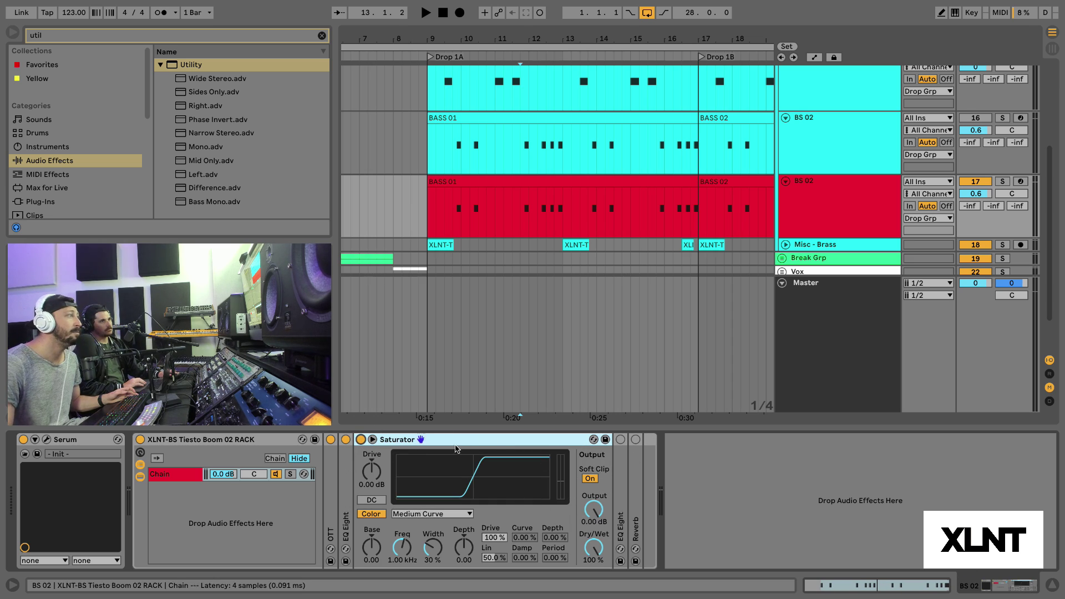
{"action": "double_click", "coordinate": [481, 441]}
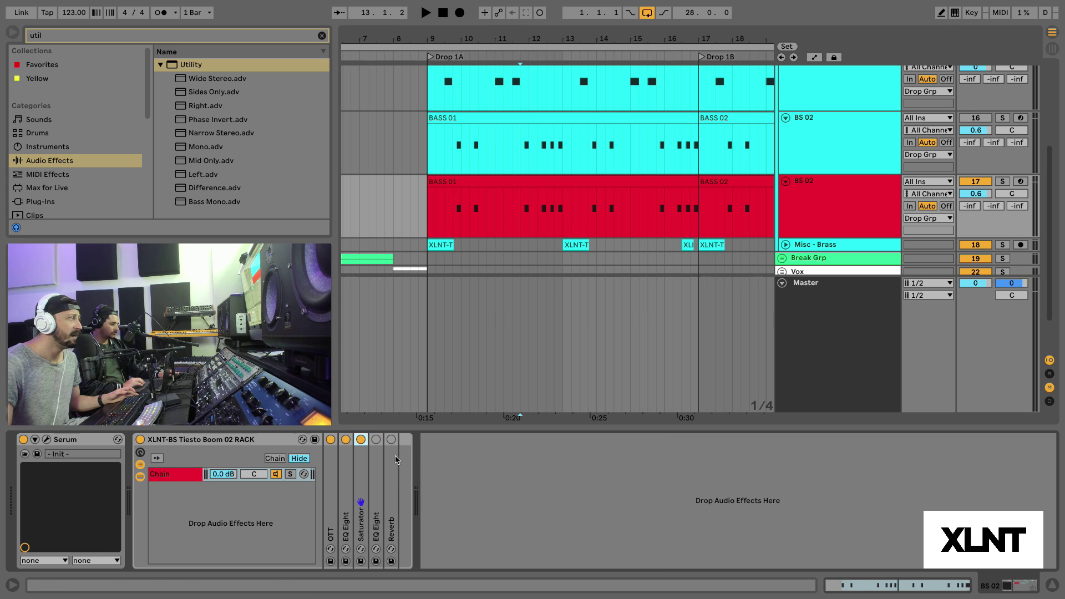
Unfold and enable the second EQ Eight in the rack, and select each of its two active bands.
{"action": "double_click", "coordinate": [378, 452]}
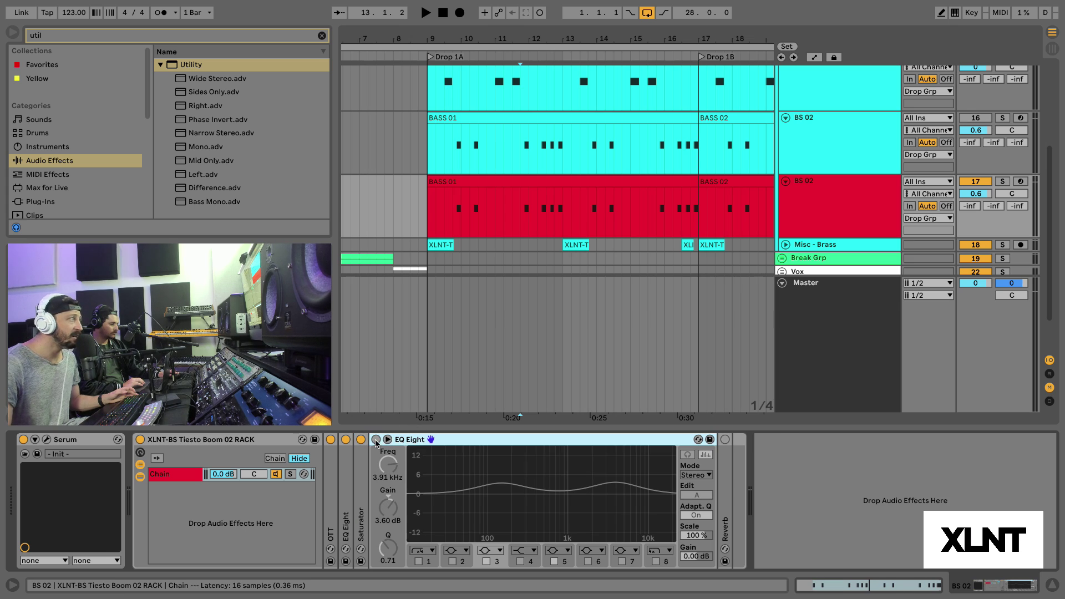
{"action": "left_click", "coordinate": [376, 440]}
{"action": "left_click", "coordinate": [503, 484]}
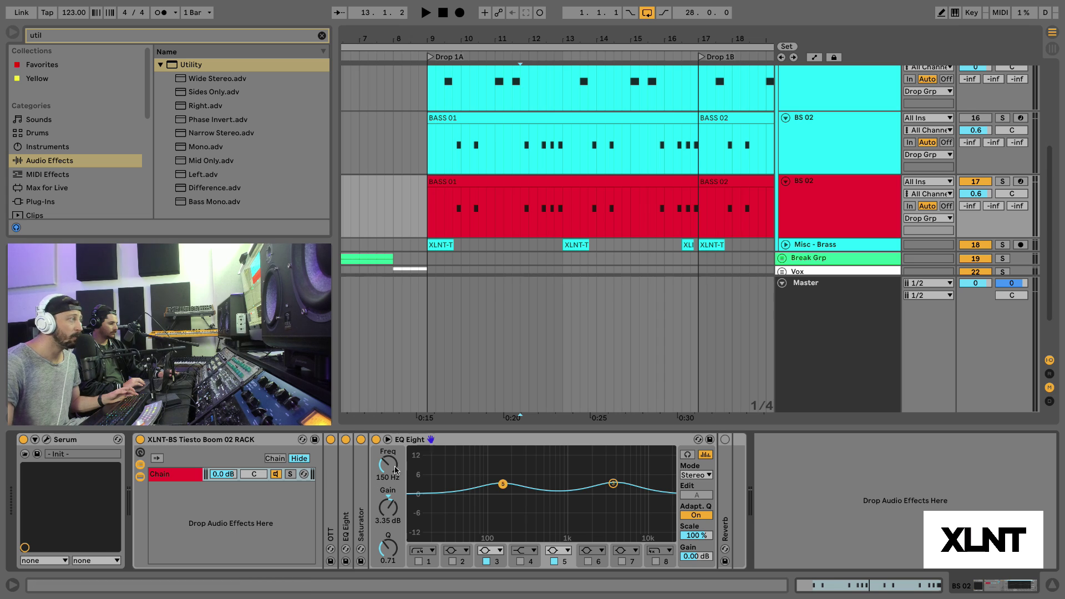
{"action": "left_click", "coordinate": [613, 483]}
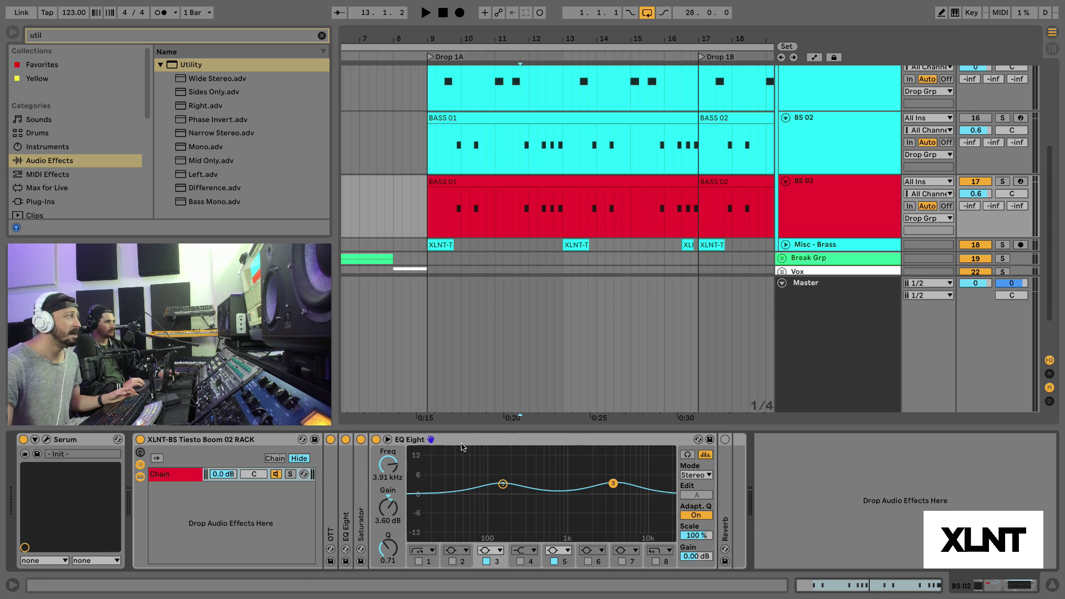
Play the drop in the full mix from 15.3.1 and again from 12.2.1 to hear the second EQ Eight.
{"action": "left_click", "coordinate": [649, 203]}
{"action": "key", "text": "space"}
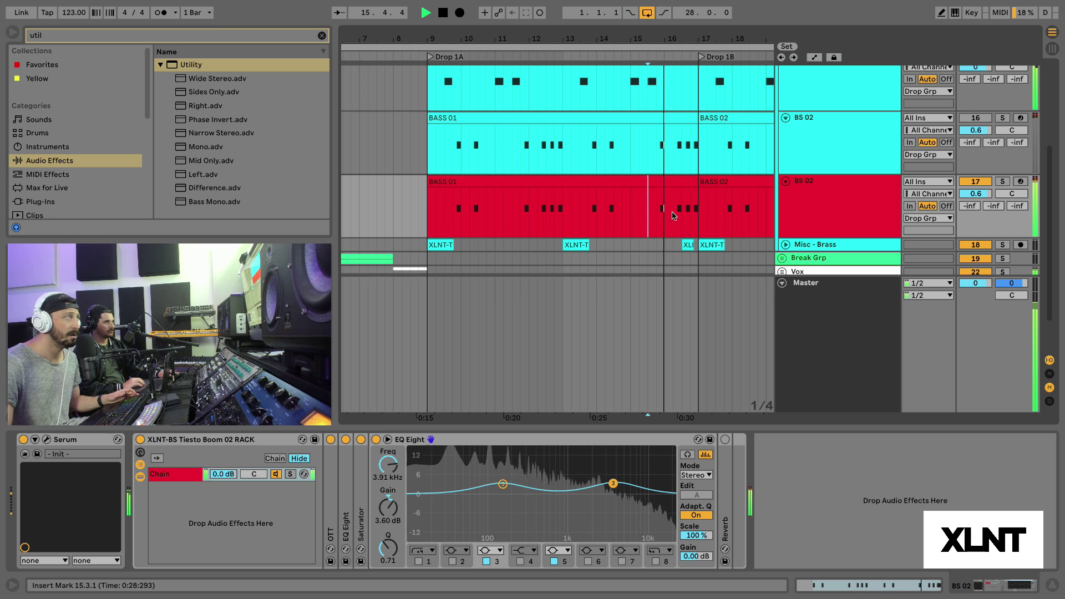
{"action": "key", "text": "space"}
{"action": "left_click", "coordinate": [529, 227]}
{"action": "left_click", "coordinate": [546, 222]}
{"action": "left_click", "coordinate": [537, 224]}
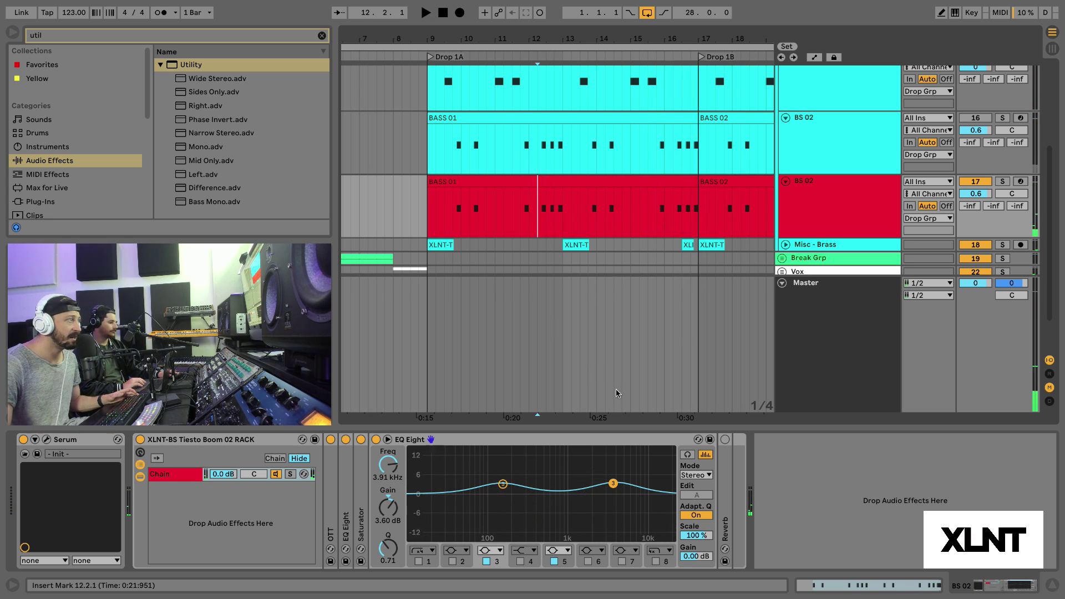
{"action": "key", "text": "space"}
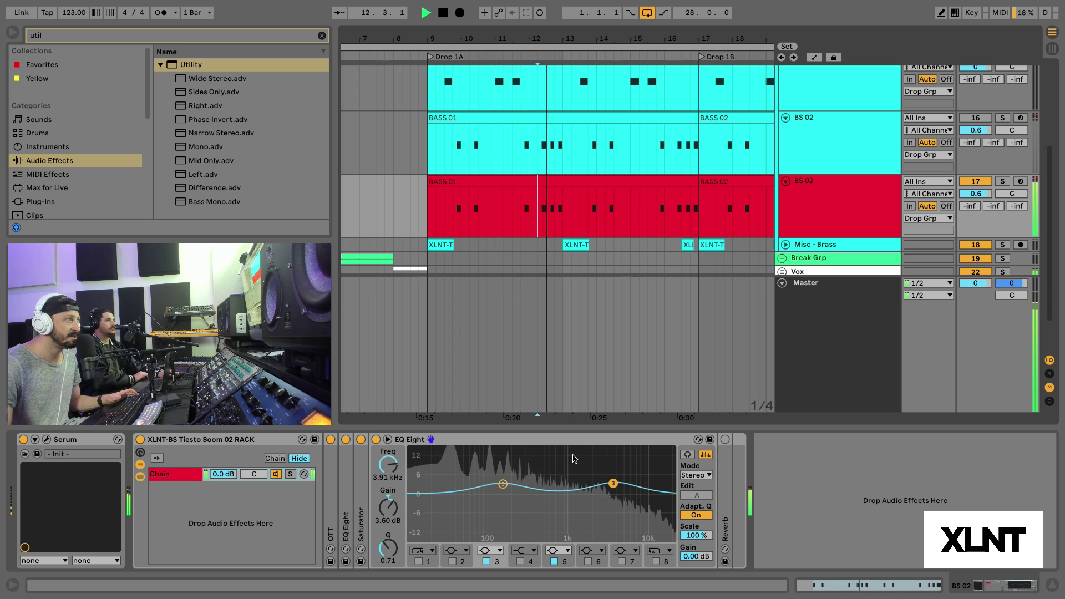
Fold the second EQ Eight, then unfold and enable the Reverb at the end of the rack.
{"action": "double_click", "coordinate": [504, 444]}
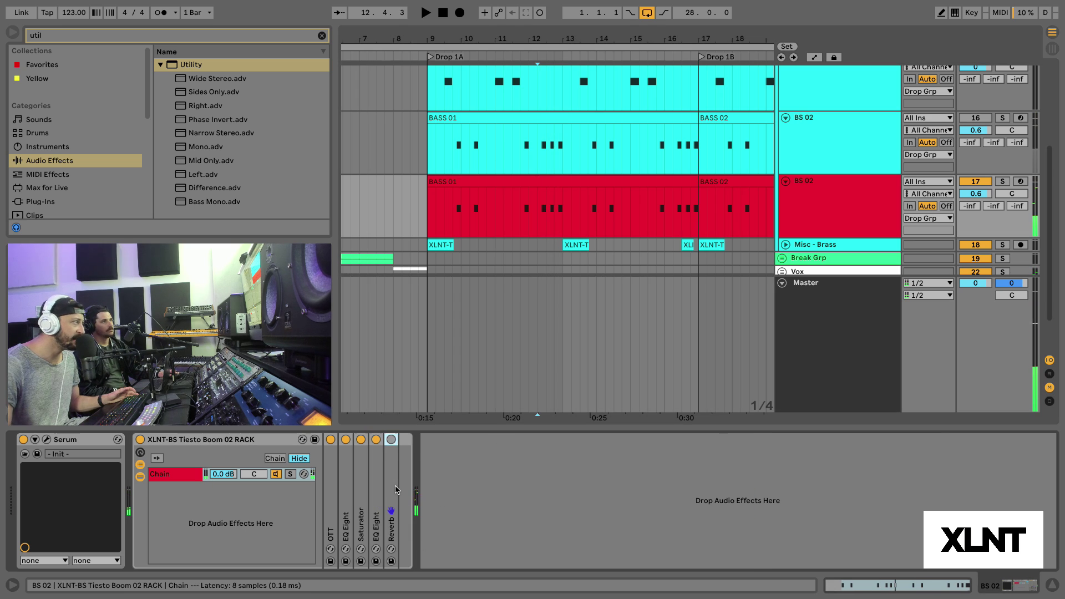
{"action": "double_click", "coordinate": [394, 444]}
{"action": "left_click", "coordinate": [393, 440]}
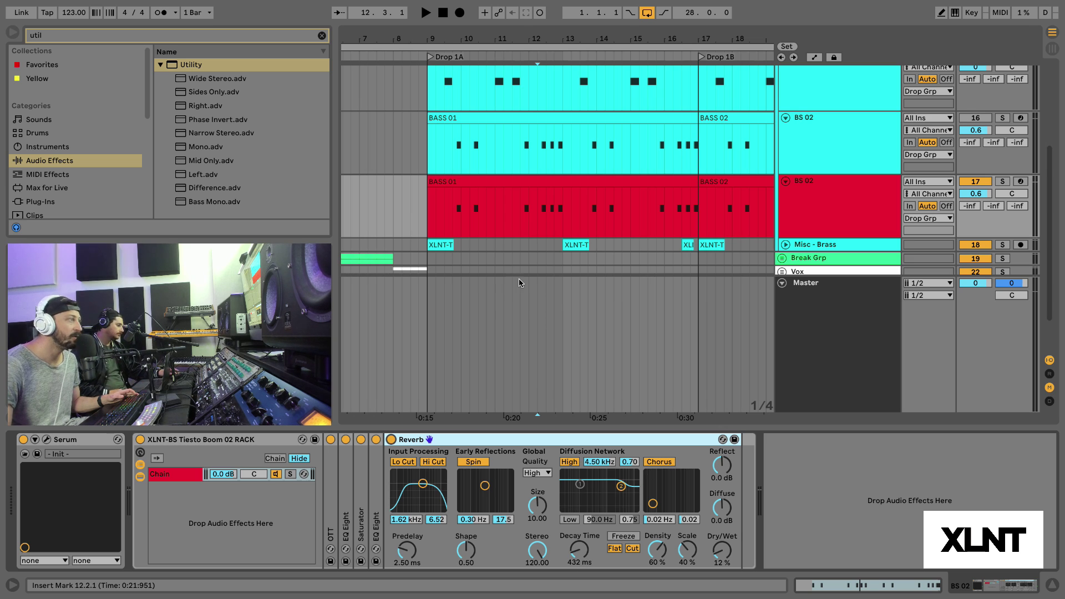
Play the drop with the Reverb enabled from 12.1.1, and again from the start of Drop 1A at 9.1.1.
{"action": "left_click", "coordinate": [532, 217]}
{"action": "key", "text": "space"}
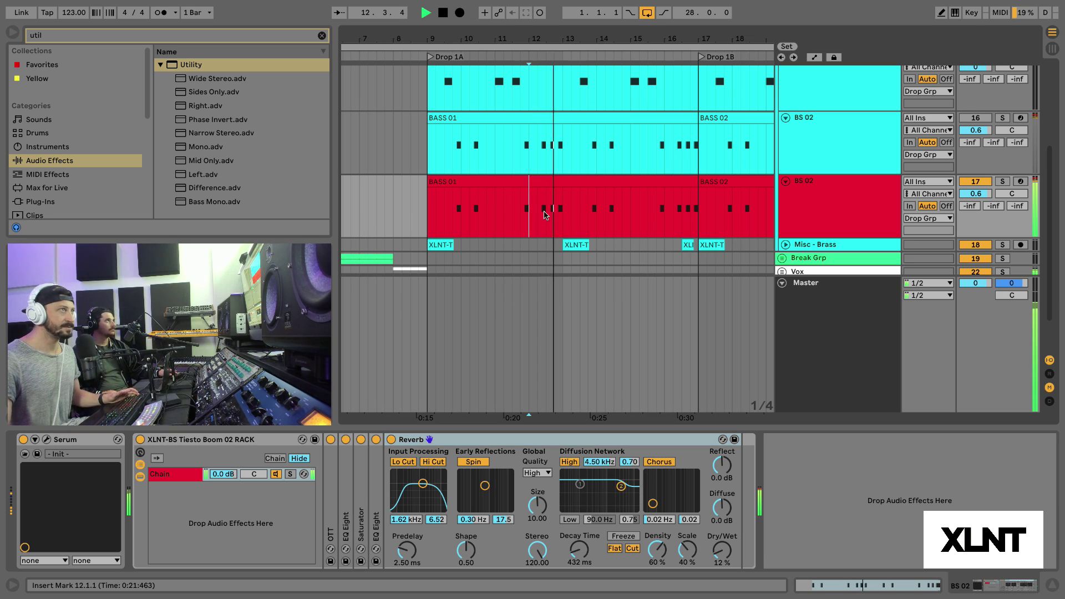
{"action": "key", "text": "space"}
{"action": "scroll", "coordinate": [527, 214], "scroll_direction": "left", "scroll_amount": 1}
{"action": "left_click", "coordinate": [438, 226]}
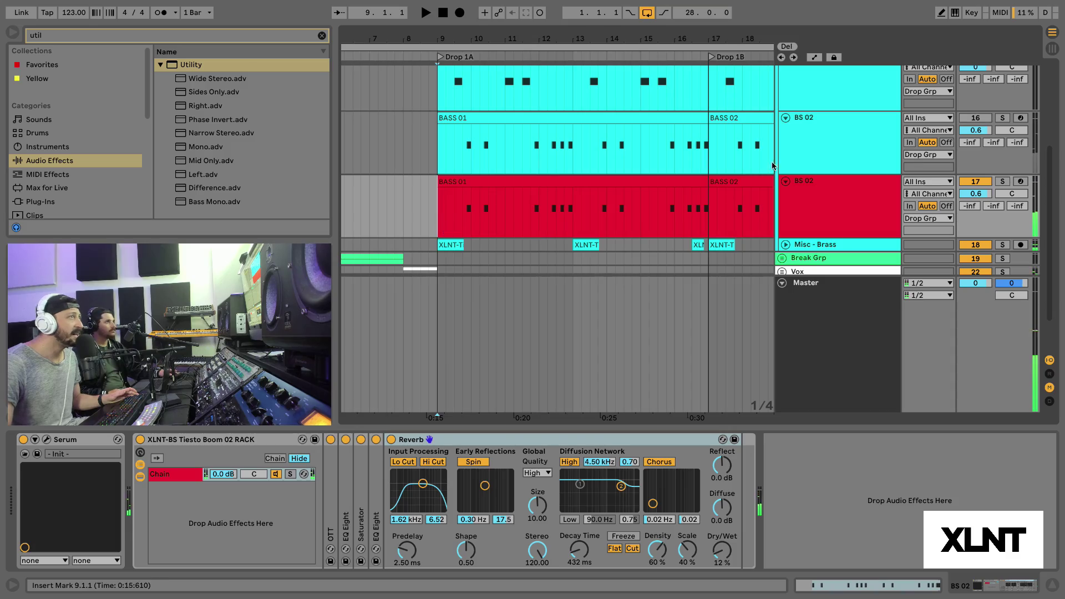
{"action": "scroll", "coordinate": [589, 170], "scroll_direction": "up", "scroll_amount": 1}
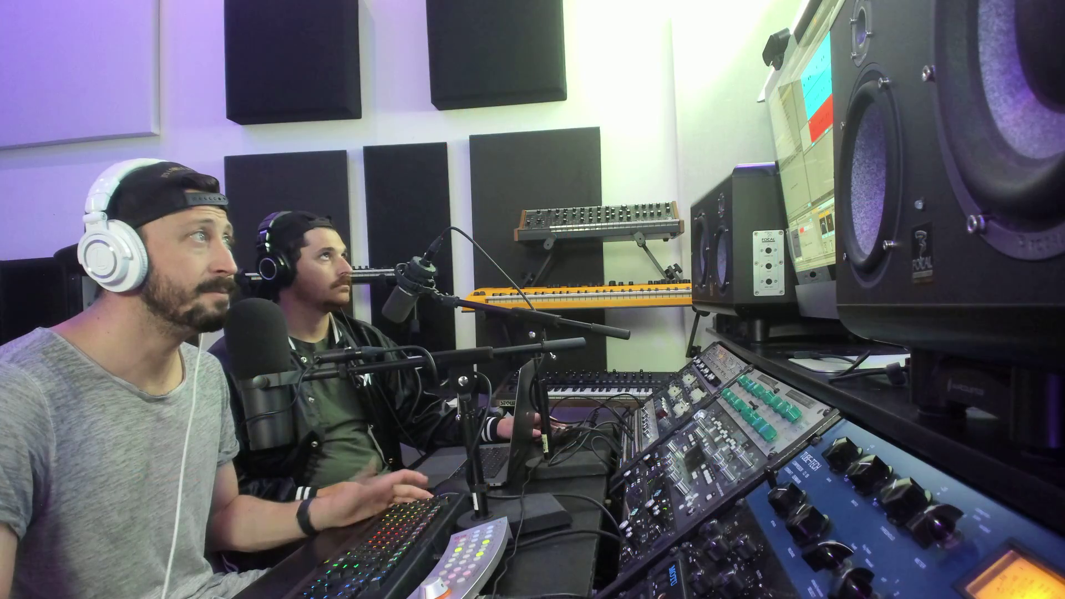
{"action": "key", "text": "space"}
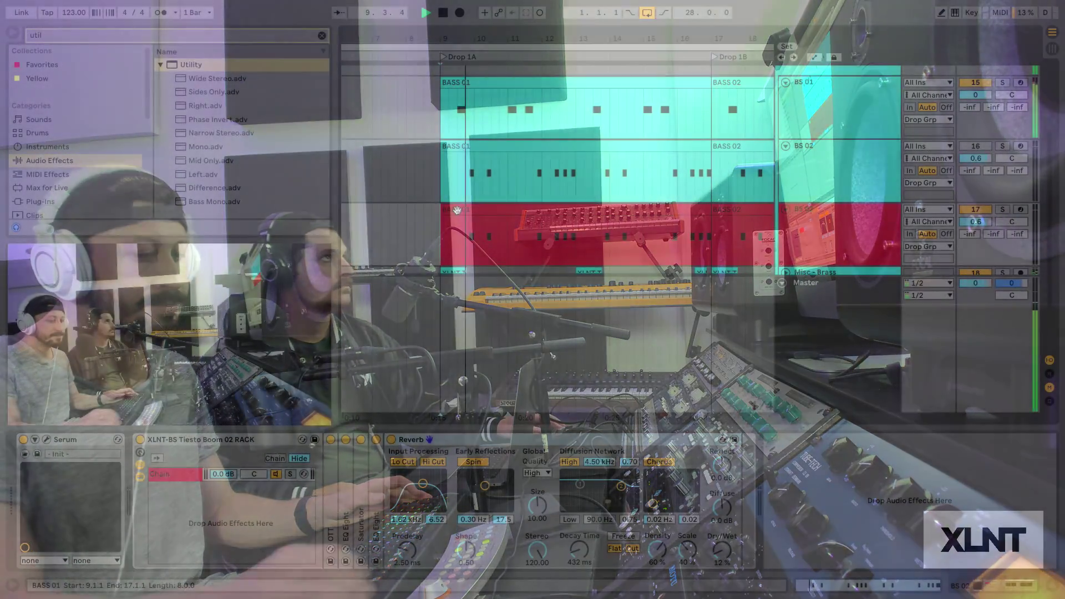